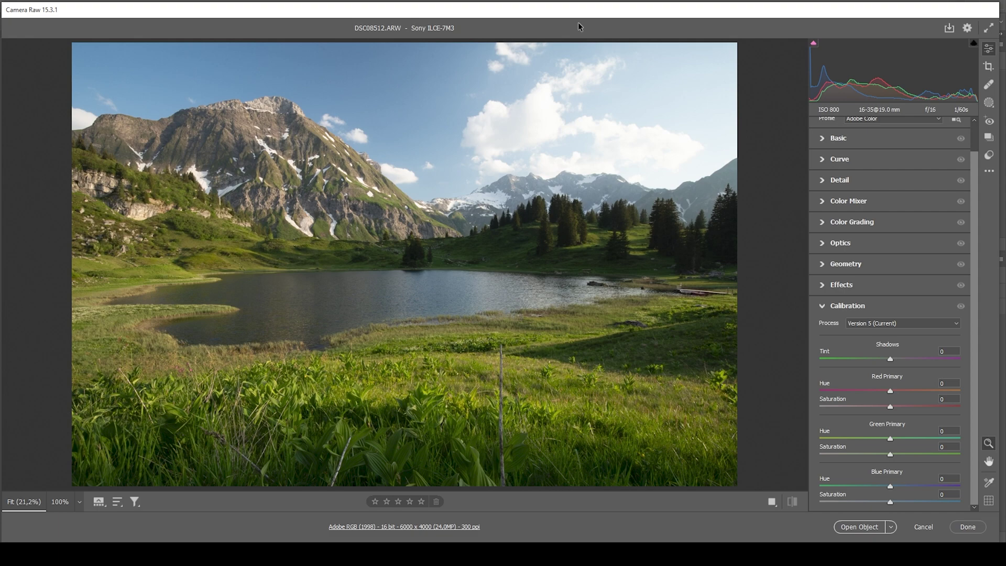
Step: Switch the profile to Adobe Standard and warm the white balance Temperature to 6200
{"action": "scroll", "coordinate": [877, 228], "scroll_direction": "up", "scroll_amount": 2}
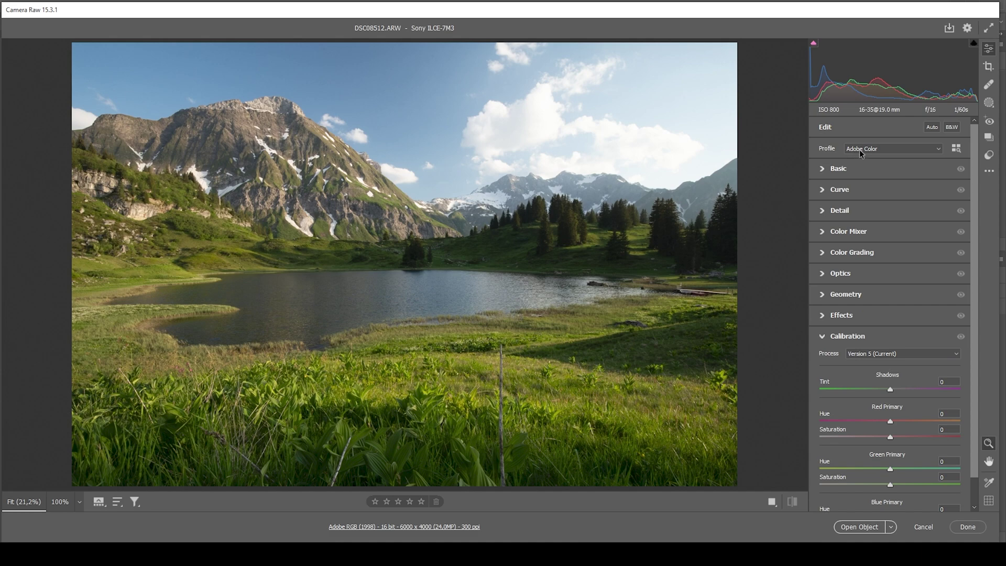
{"action": "left_click", "coordinate": [859, 149]}
{"action": "left_click", "coordinate": [863, 182]}
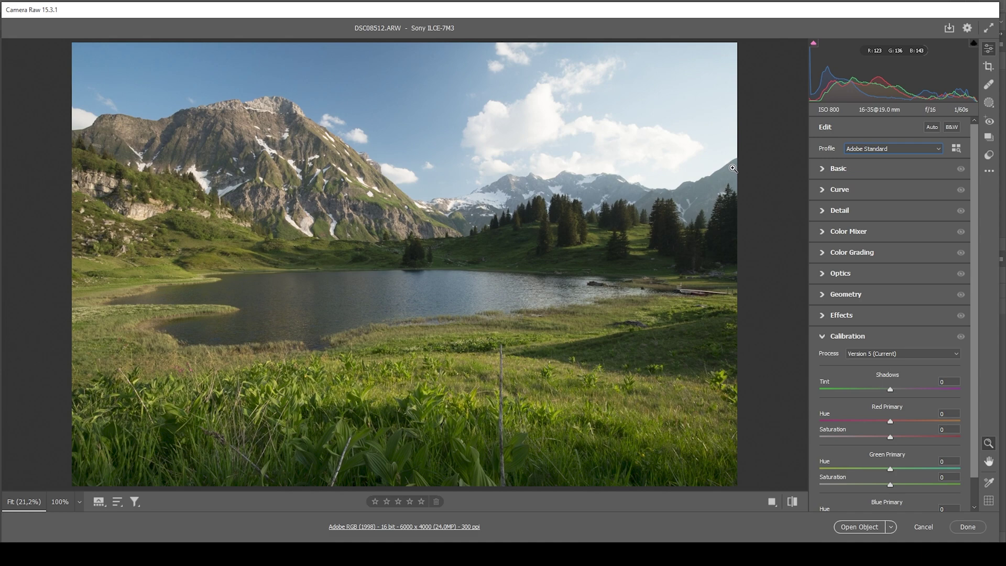
{"action": "left_click", "coordinate": [821, 172]}
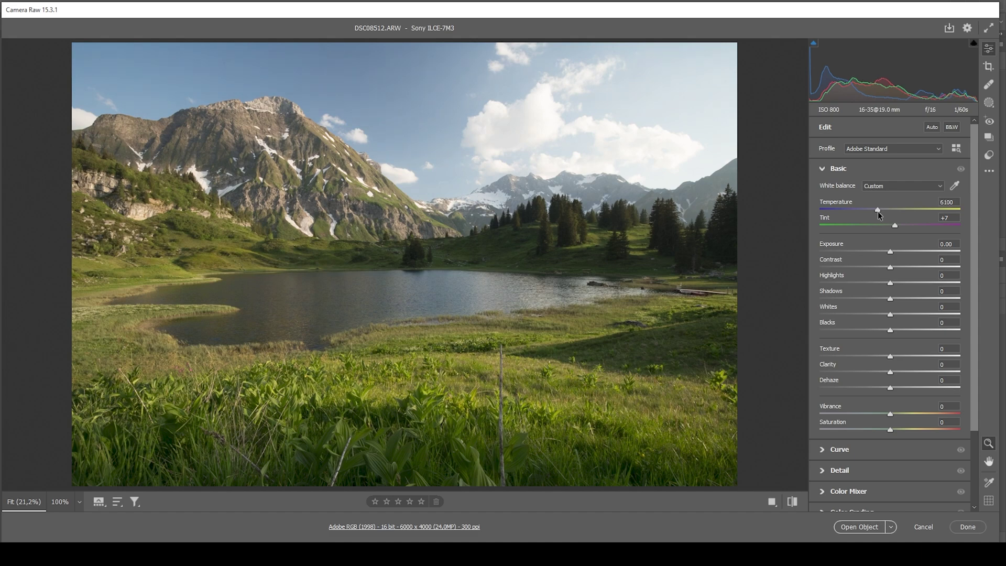
{"action": "left_click", "coordinate": [879, 211]}
Step: Pull Highlights to -44 and lift Blacks to +11 while previewing black clipping
{"action": "mouse_move", "coordinate": [889, 286]}
{"action": "left_mouse_down"}
{"action": "mouse_move", "coordinate": [857, 285]}
{"action": "mouse_move", "coordinate": [897, 301]}
{"action": "left_mouse_up"}
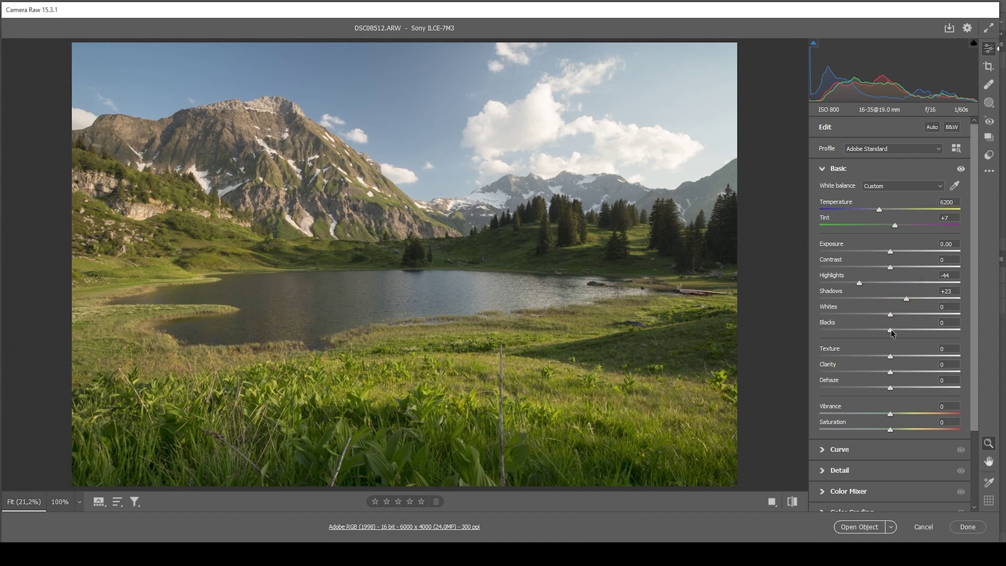
{"action": "left_click_drag", "start_coordinate": [891, 333], "coordinate": [899, 332]}
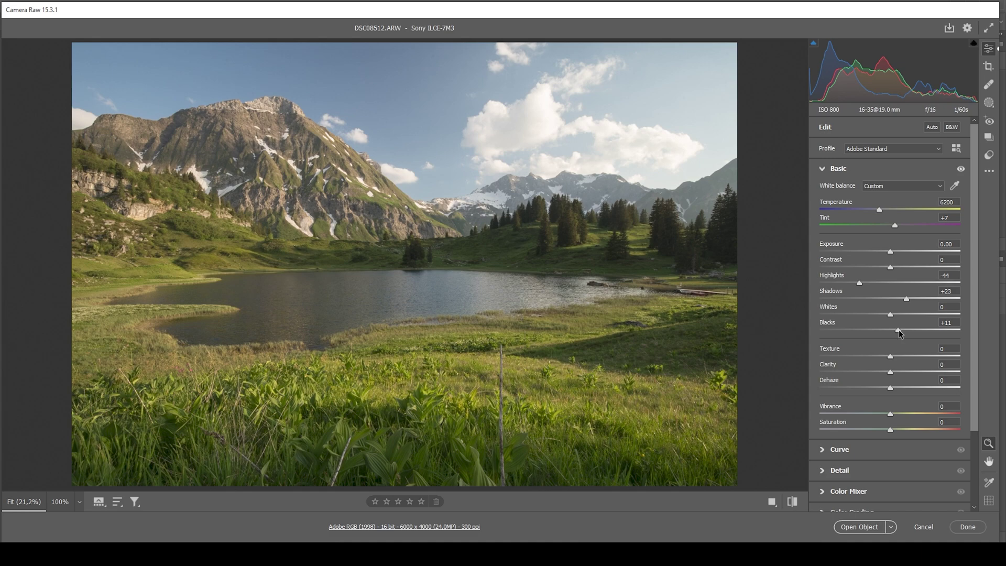
{"action": "left_click", "coordinate": [898, 330], "text": "alt"}
Step: Set Texture +9, Clarity -8, Dehaze -6 and Vibrance +15
{"action": "left_click_drag", "start_coordinate": [888, 356], "coordinate": [889, 356]}
{"action": "left_click_drag", "start_coordinate": [889, 371], "coordinate": [885, 387]}
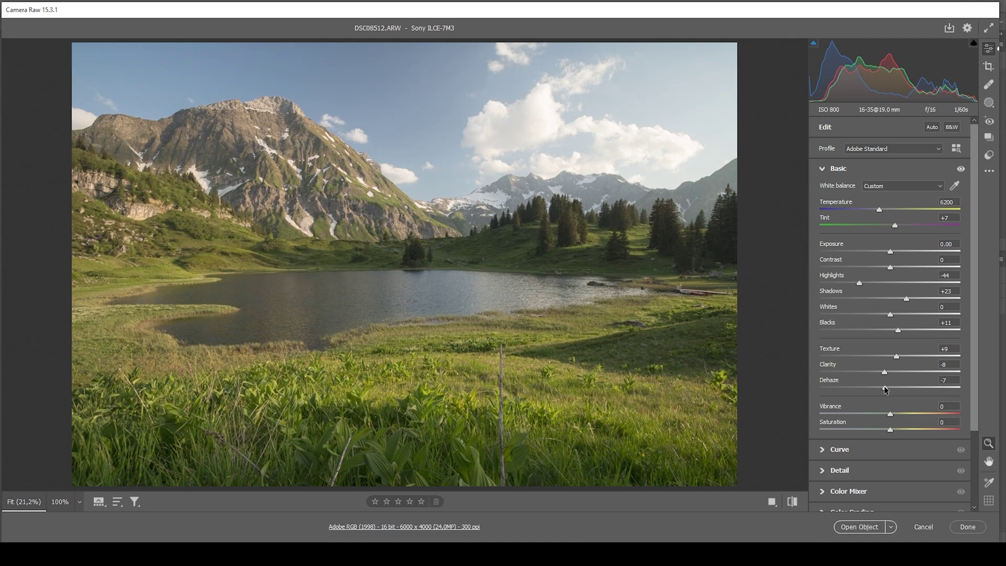
{"action": "left_click_drag", "start_coordinate": [885, 387], "coordinate": [885, 387]}
{"action": "left_click_drag", "start_coordinate": [891, 412], "coordinate": [895, 414]}
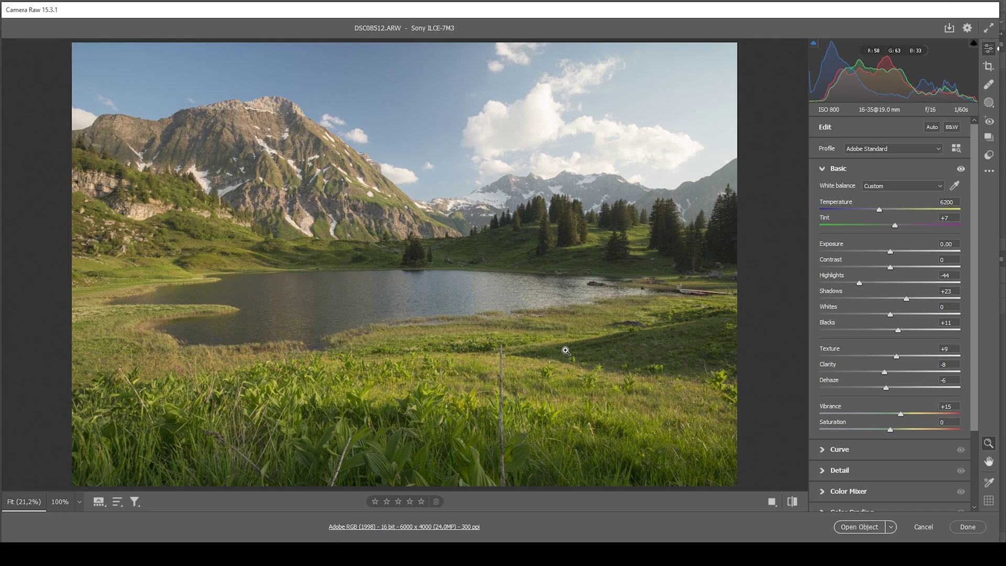
Step: Compare the edit against the default settings, then bring up the masking options
{"action": "left_click", "coordinate": [791, 505]}
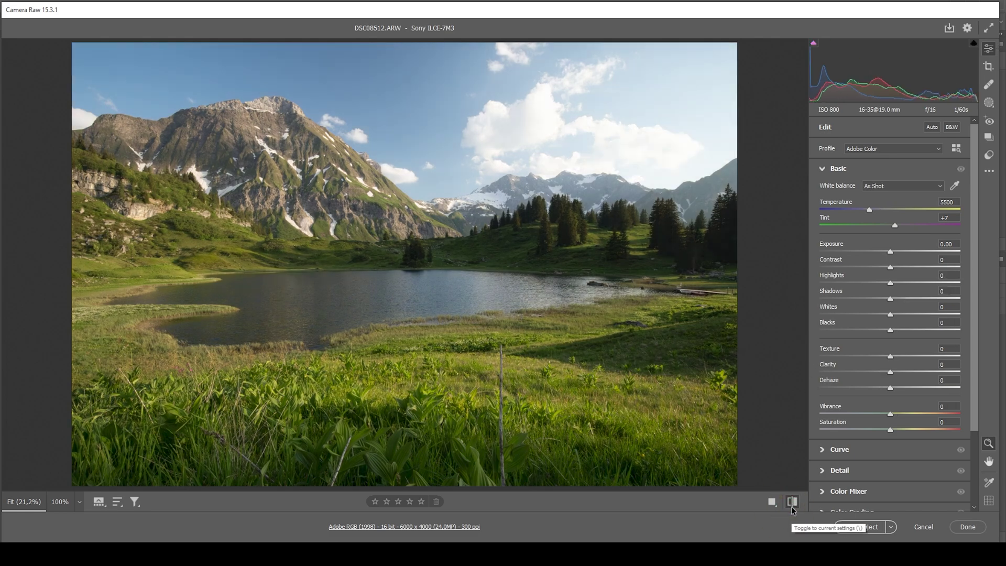
{"action": "left_click", "coordinate": [792, 507]}
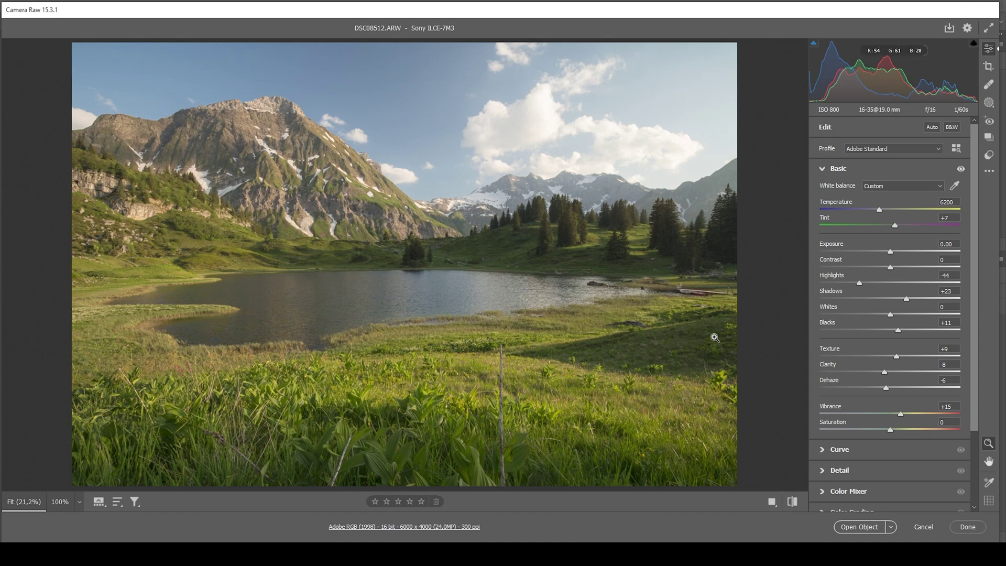
{"action": "mouse_move", "coordinate": [958, 100]}
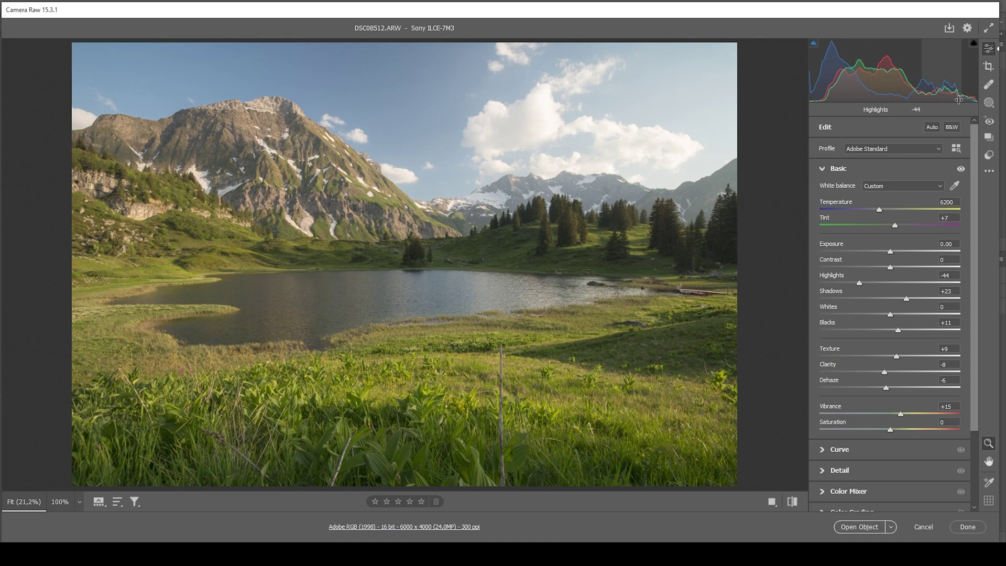
{"action": "left_click", "coordinate": [987, 107]}
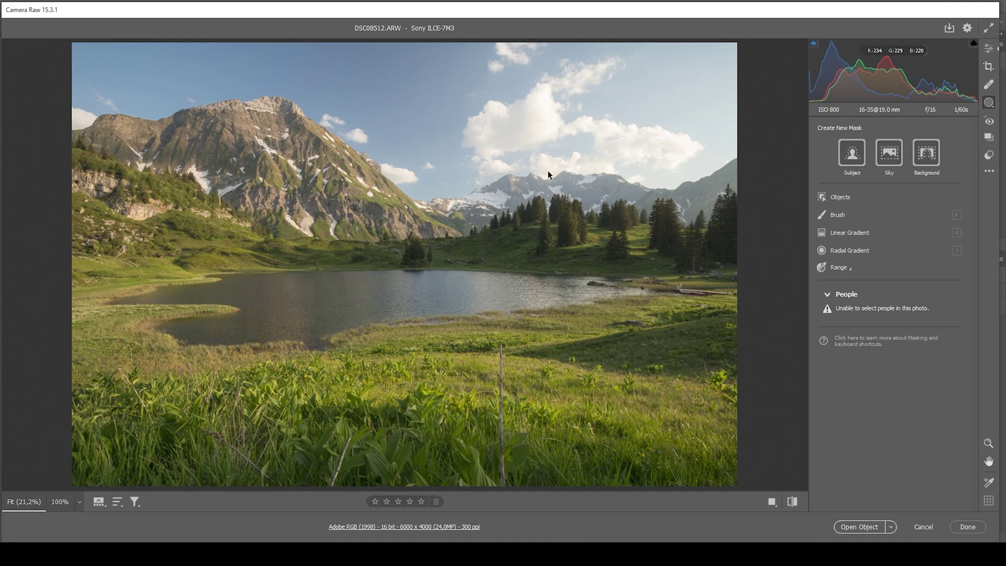
Step: Create a Color Range mask from the blue sky with Refine set to 35
{"action": "left_click", "coordinate": [843, 269]}
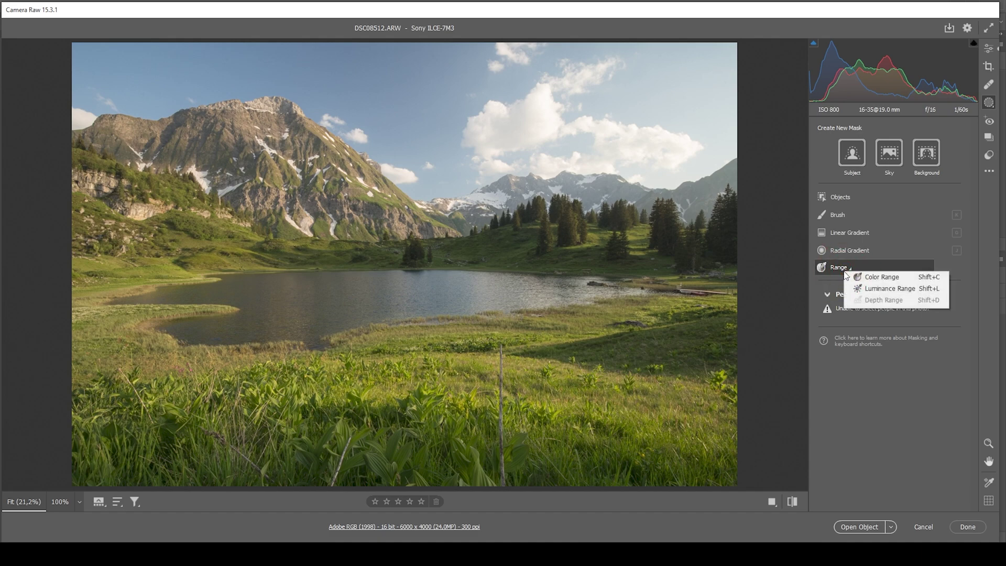
{"action": "left_click", "coordinate": [872, 281]}
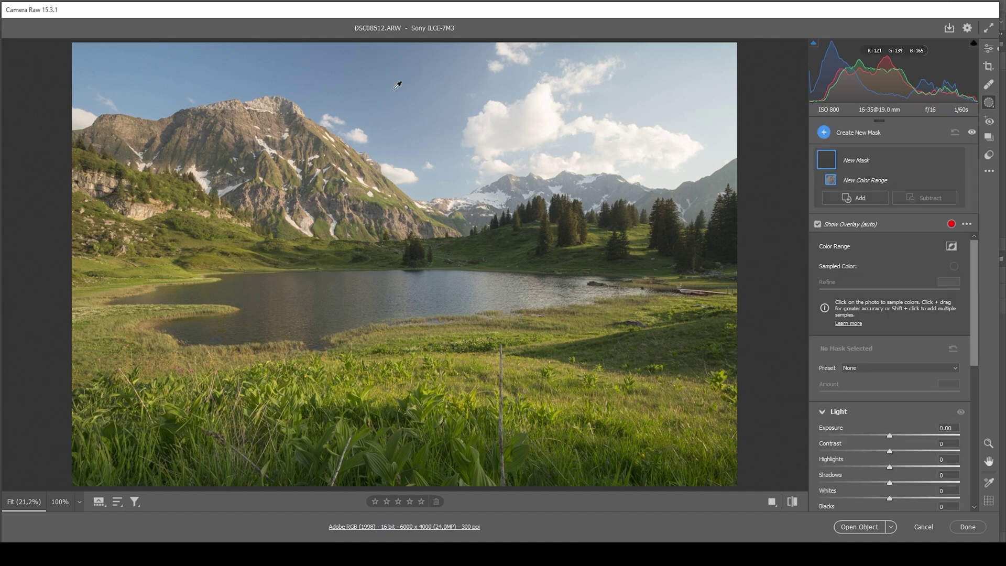
{"action": "left_click", "coordinate": [394, 89]}
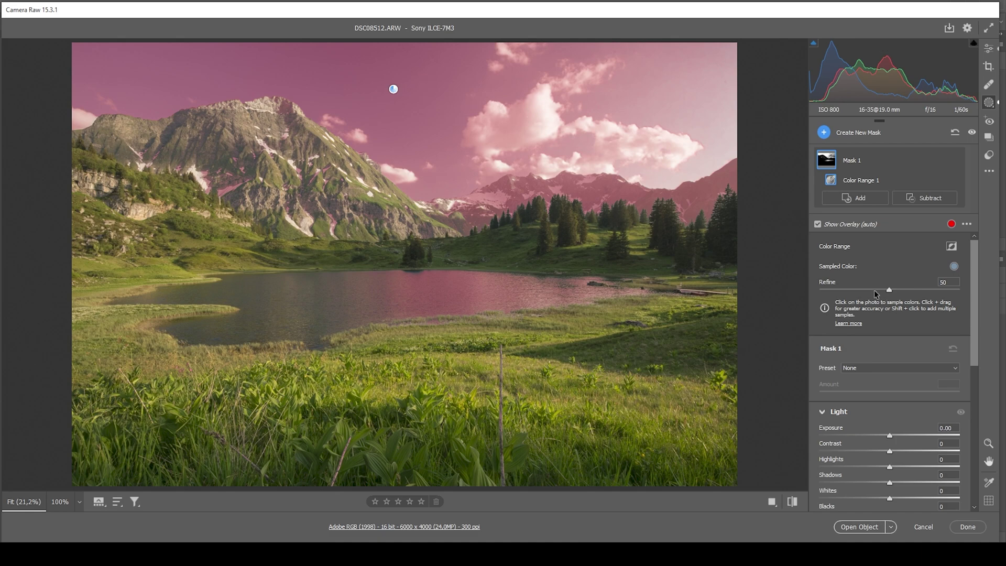
{"action": "left_click_drag", "start_coordinate": [888, 291], "coordinate": [885, 291]}
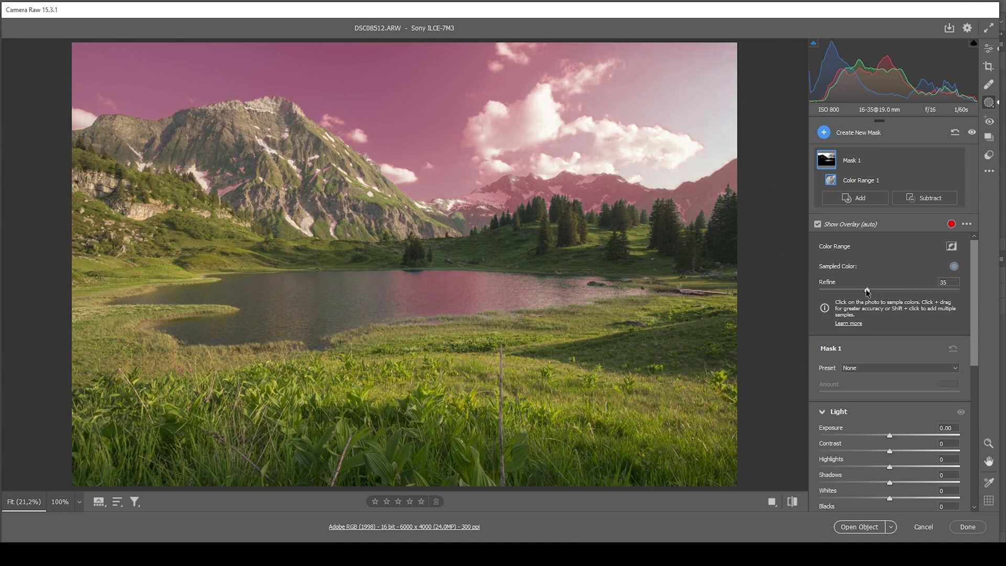
{"action": "left_click_drag", "start_coordinate": [867, 292], "coordinate": [867, 292]}
Step: Subtract a linear gradient from the mask to exclude the lower sky
{"action": "left_click", "coordinate": [921, 201]}
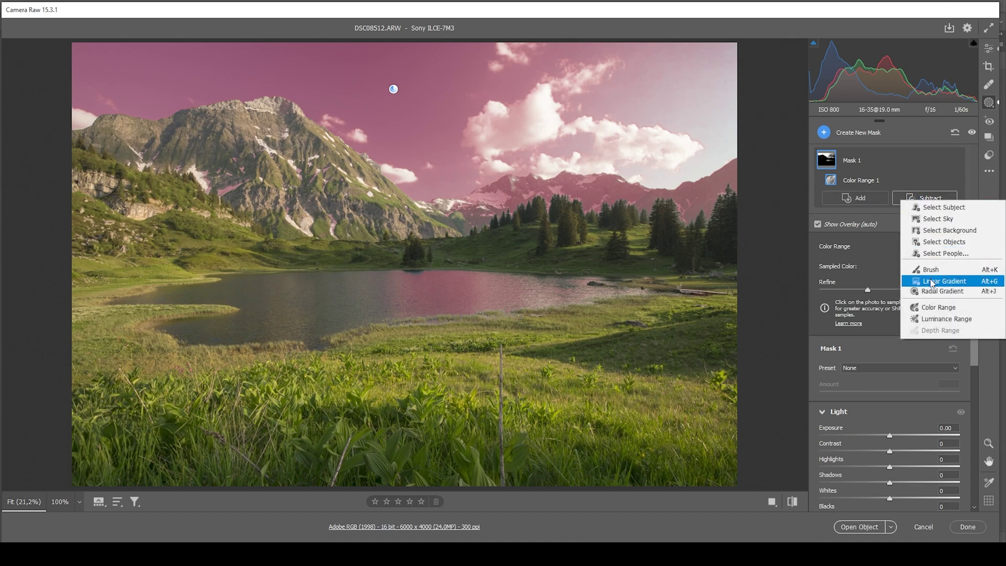
{"action": "left_click", "coordinate": [930, 281]}
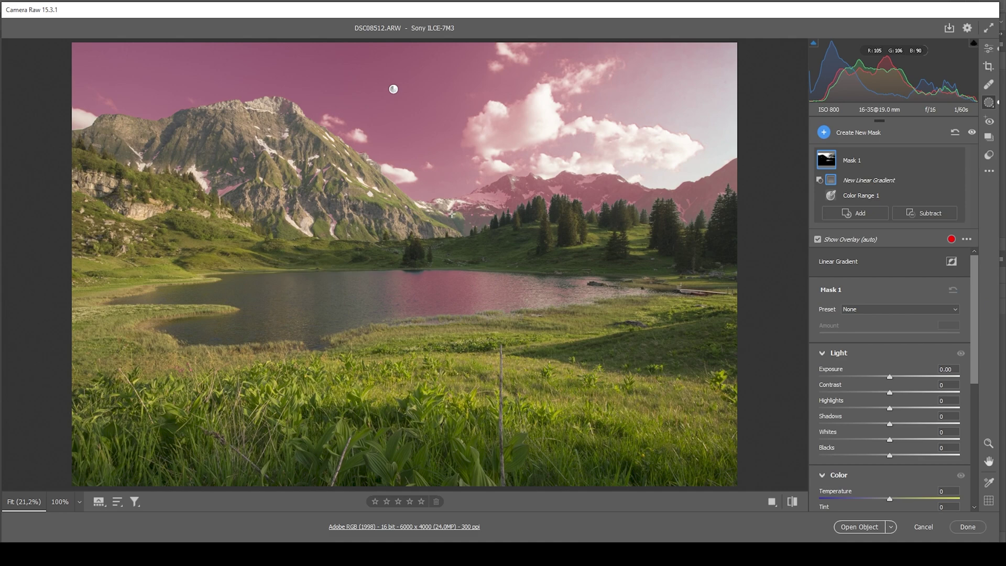
{"action": "left_click_drag", "start_coordinate": [450, 208], "coordinate": [424, 106]}
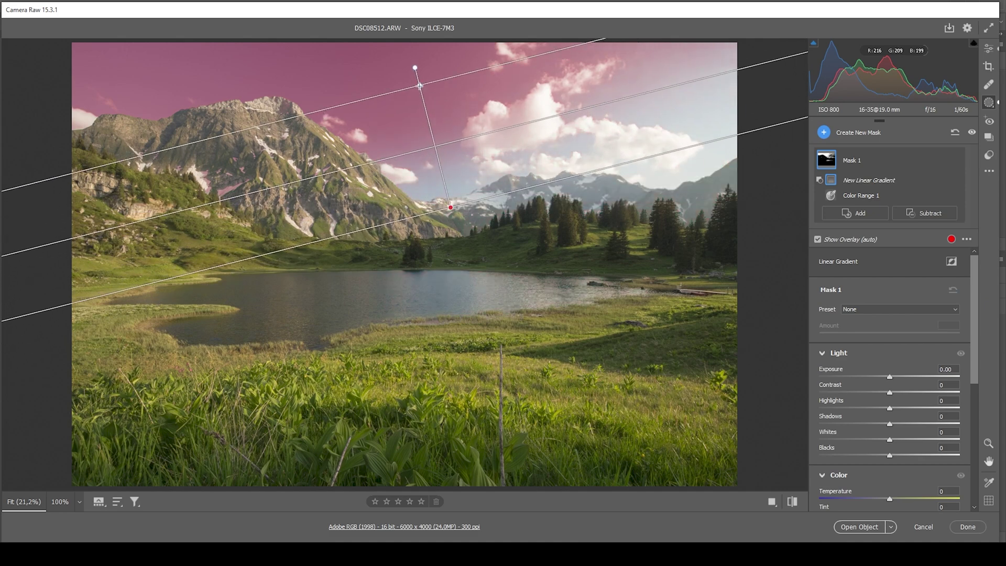
{"action": "mouse_move", "coordinate": [420, 86]}
{"action": "left_mouse_down"}
{"action": "mouse_move", "coordinate": [417, 70]}
{"action": "mouse_move", "coordinate": [413, 84]}
{"action": "left_mouse_up"}
{"action": "left_click_drag", "start_coordinate": [452, 209], "coordinate": [468, 244]}
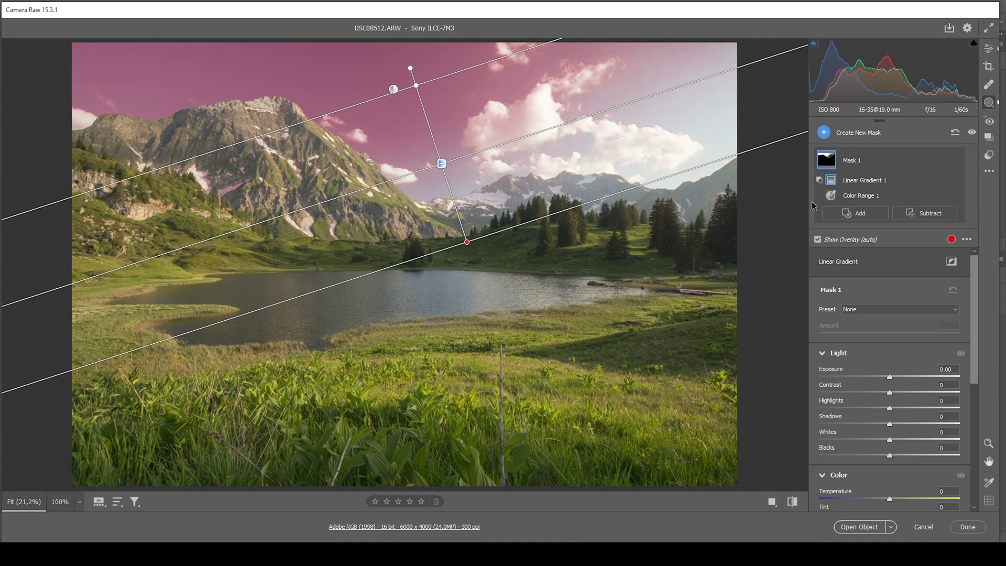
Step: Add a second sky colour sample and set the mask's Exposure to -0.85
{"action": "left_click", "coordinate": [863, 196]}
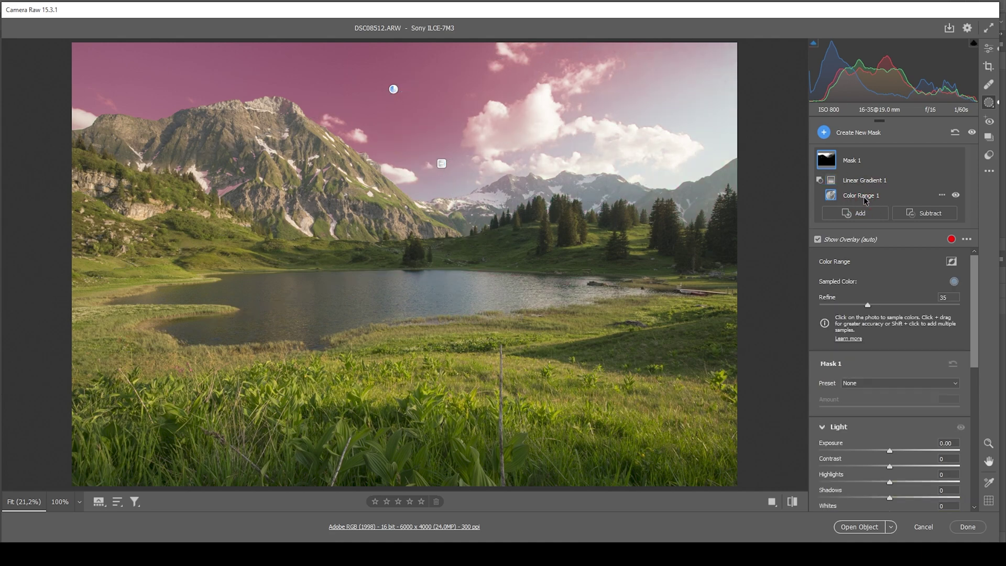
{"action": "key", "text": "alt"}
{"action": "left_click", "coordinate": [113, 66], "text": "alt"}
{"action": "left_click_drag", "start_coordinate": [889, 452], "coordinate": [874, 452]}
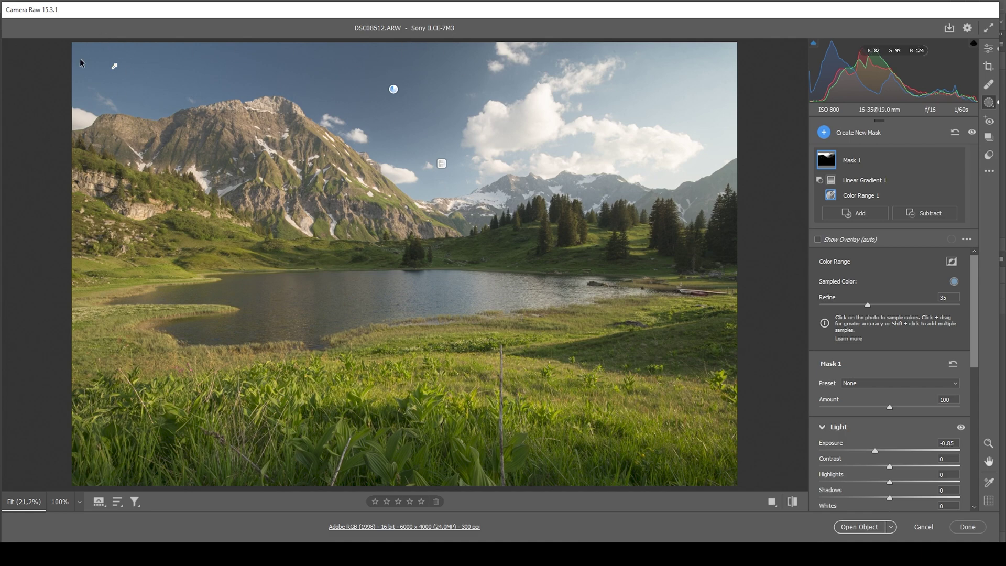
{"action": "left_click", "coordinate": [823, 132]}
Step: Build Mask 2 from a sky colour sample minus a diagonal linear gradient, with Exposure -0.75
{"action": "left_click", "coordinate": [864, 239]}
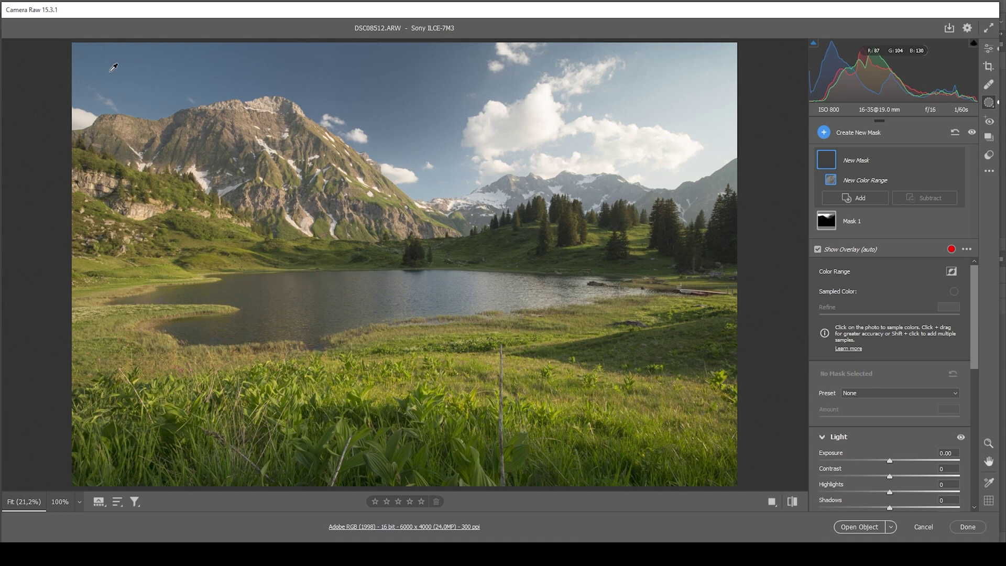
{"action": "left_click", "coordinate": [110, 70]}
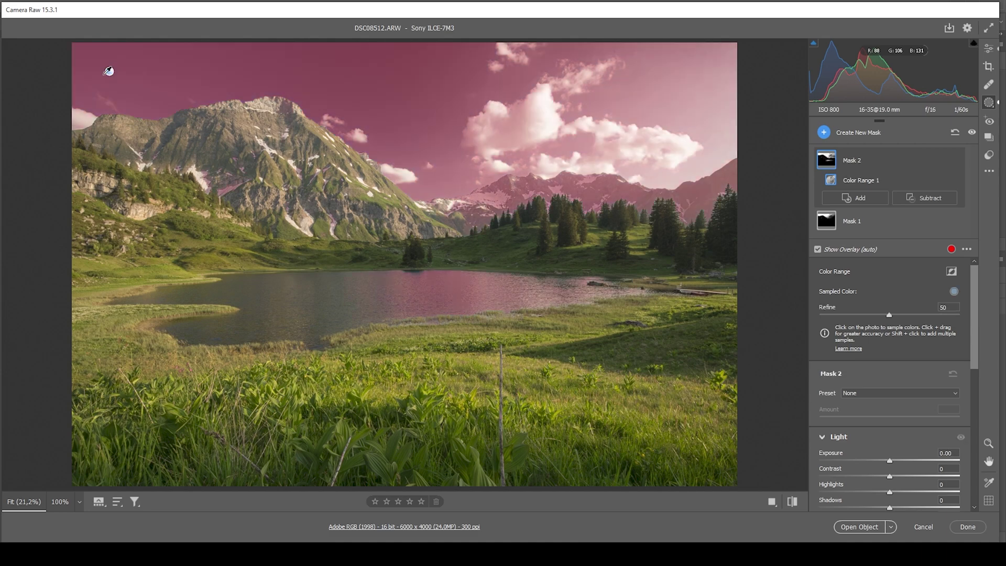
{"action": "left_click", "coordinate": [937, 203]}
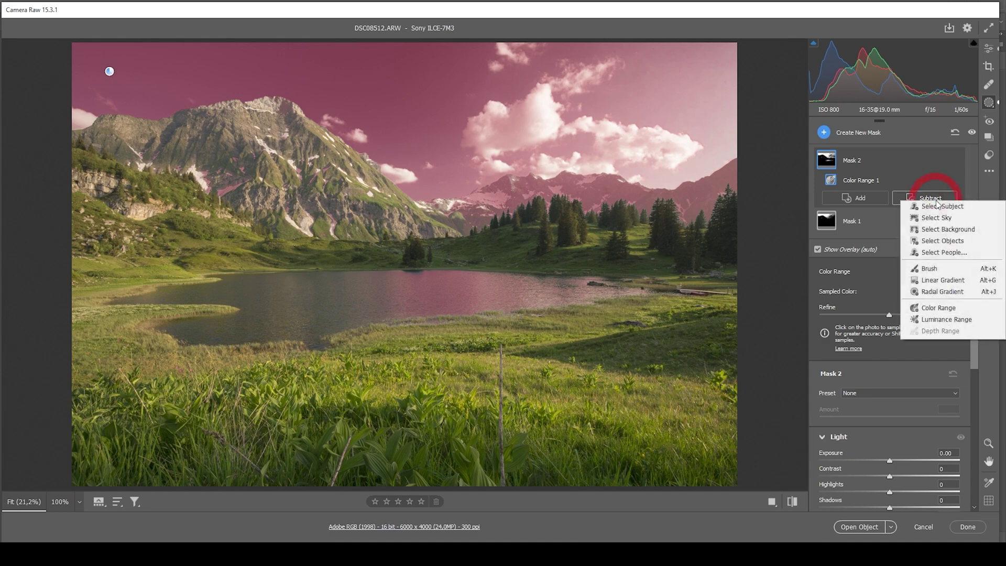
{"action": "left_click", "coordinate": [949, 282]}
{"action": "left_click_drag", "start_coordinate": [321, 195], "coordinate": [252, 99]}
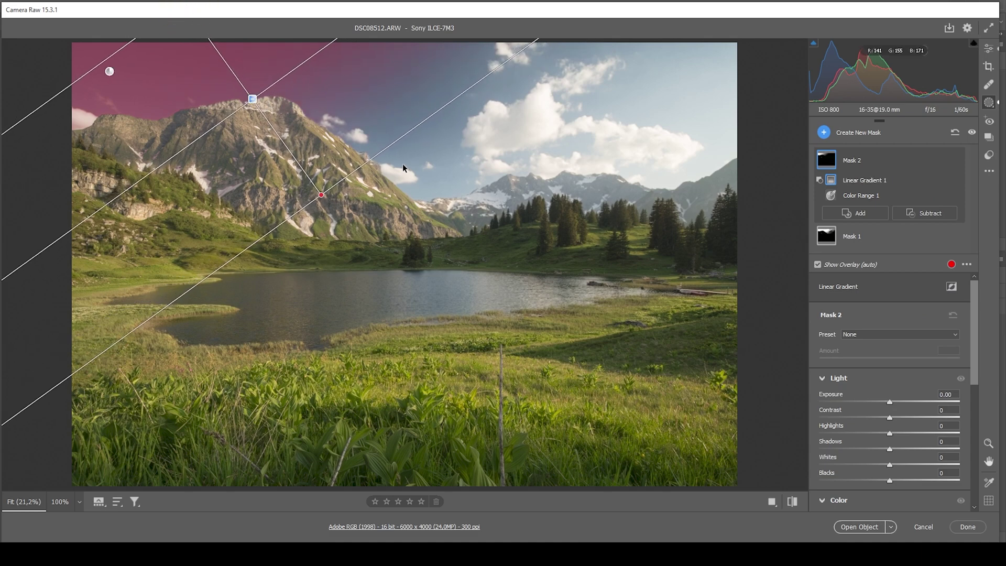
{"action": "left_click_drag", "start_coordinate": [889, 402], "coordinate": [876, 401]}
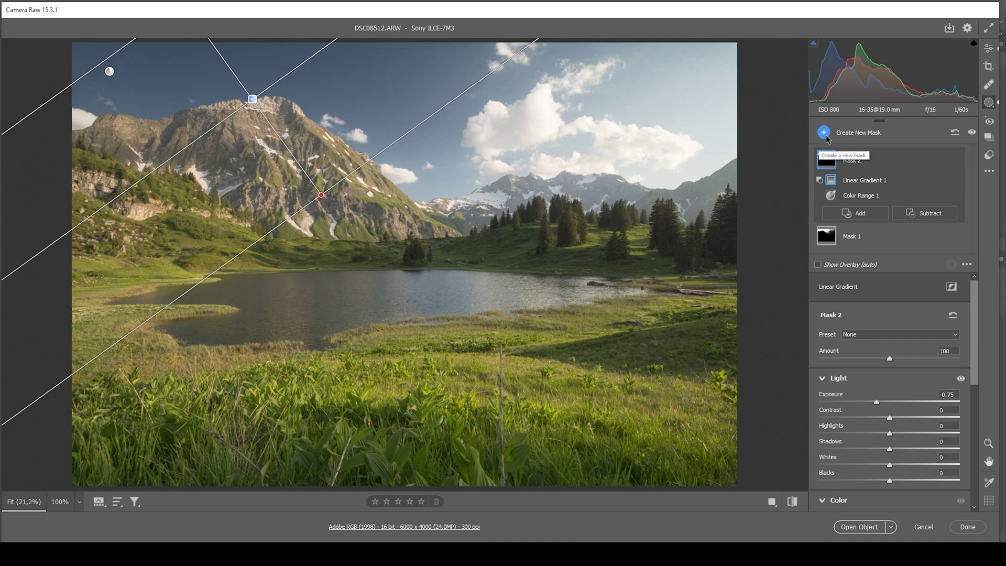
{"action": "left_click", "coordinate": [823, 134]}
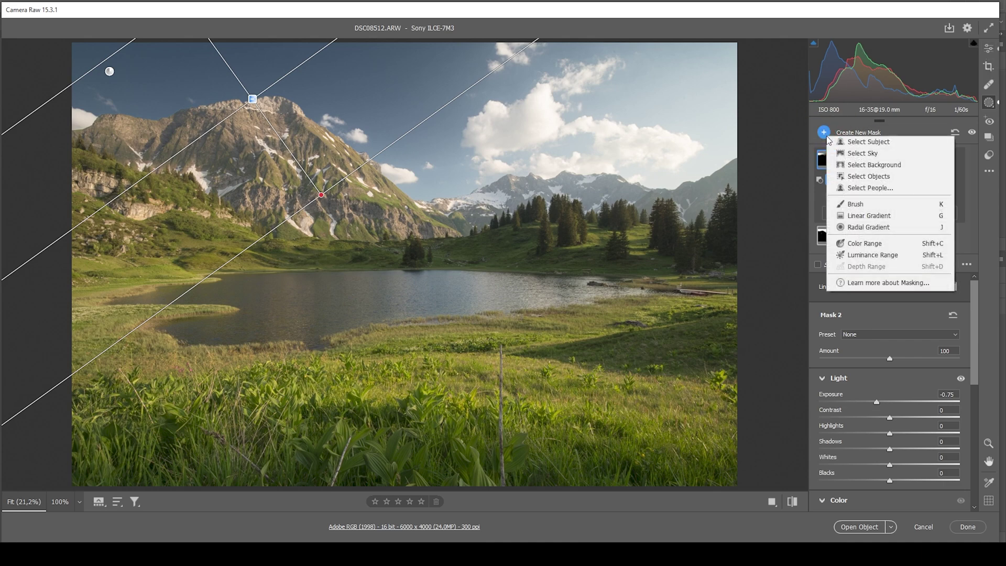
Step: Add a Select Sky mask and raise its Saturation to +46
{"action": "left_click", "coordinate": [871, 156]}
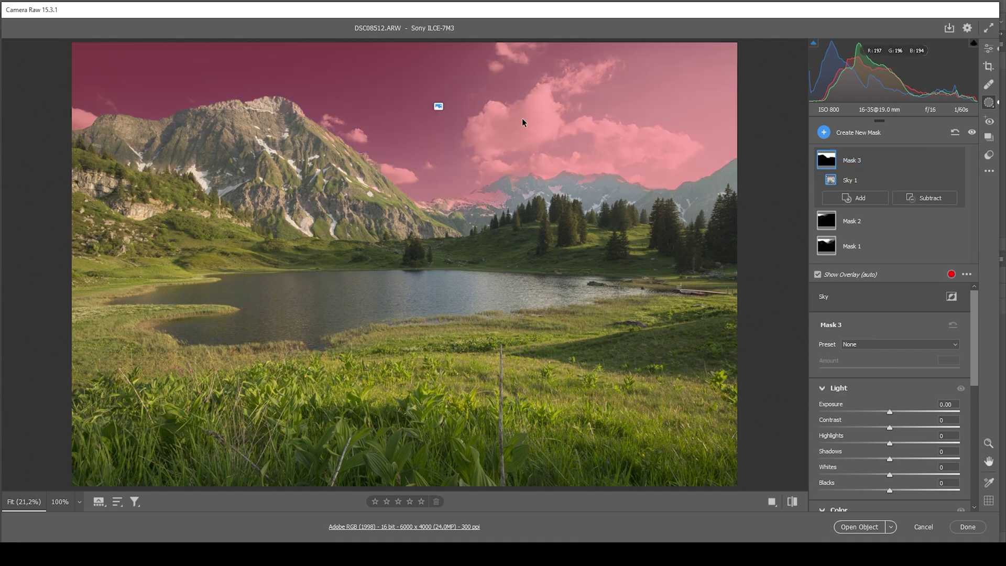
{"action": "scroll", "coordinate": [872, 367], "scroll_direction": "down", "scroll_amount": 10}
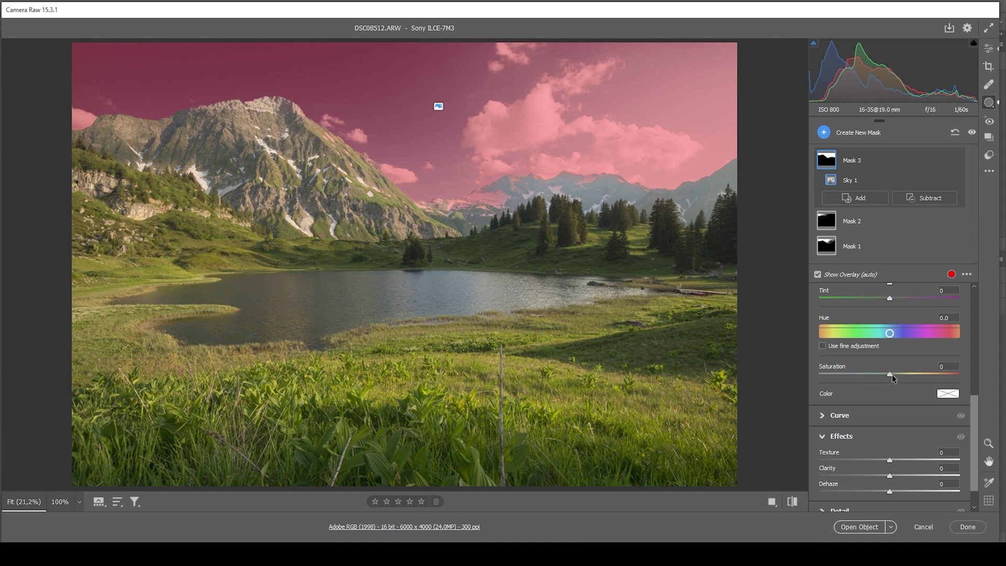
{"action": "left_click_drag", "start_coordinate": [891, 374], "coordinate": [912, 373]}
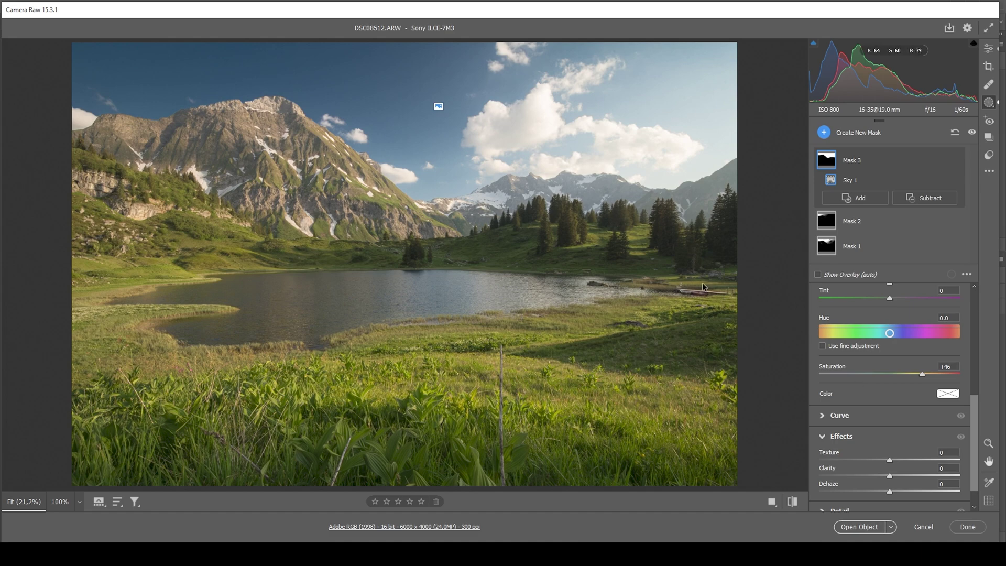
{"action": "left_click", "coordinate": [827, 132]}
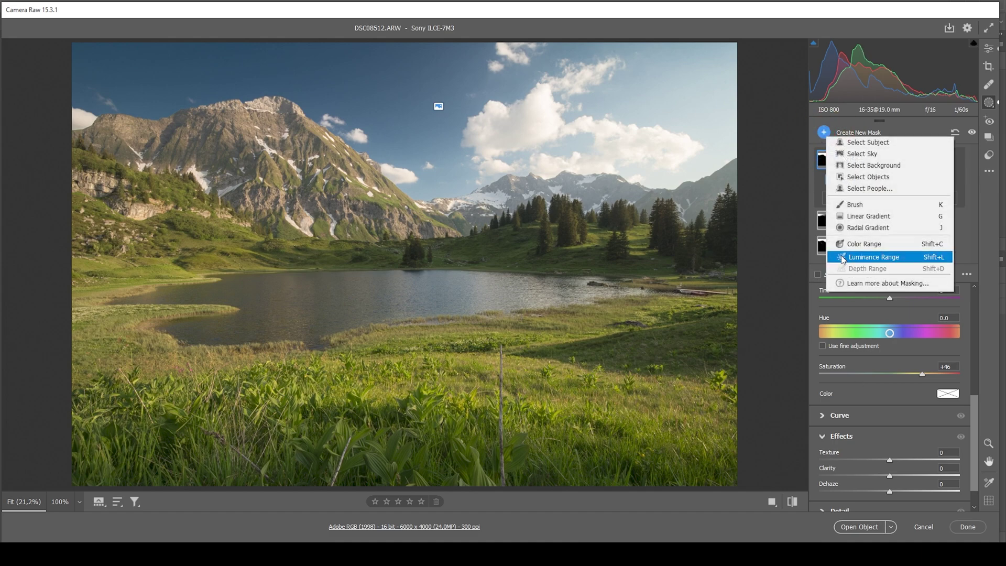
Step: Draw a radial gradient, then rotate, resize and move it over the right-side mountains and trees
{"action": "left_click", "coordinate": [857, 231]}
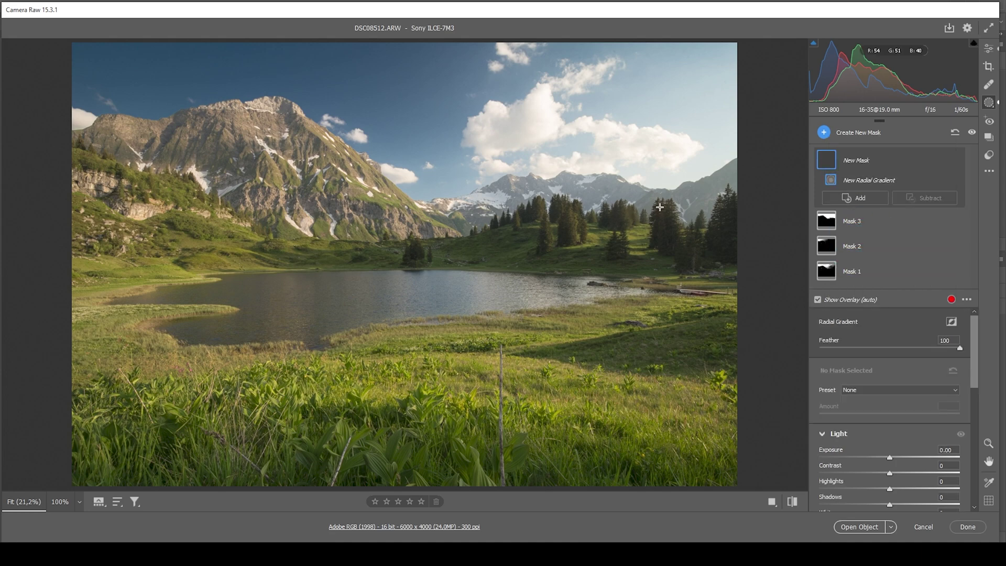
{"action": "left_click_drag", "start_coordinate": [660, 207], "coordinate": [699, 240]}
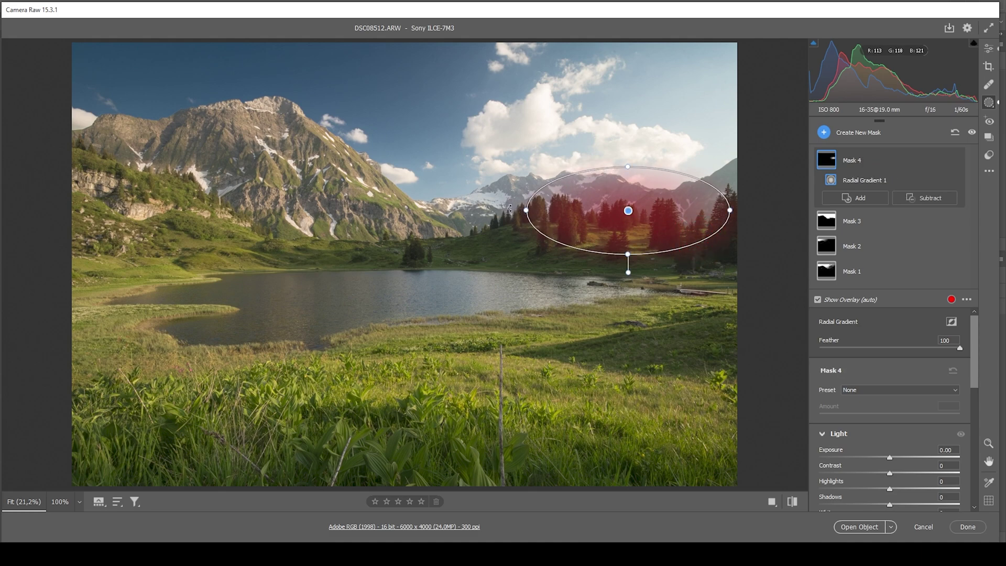
{"action": "left_click_drag", "start_coordinate": [509, 208], "coordinate": [516, 258]}
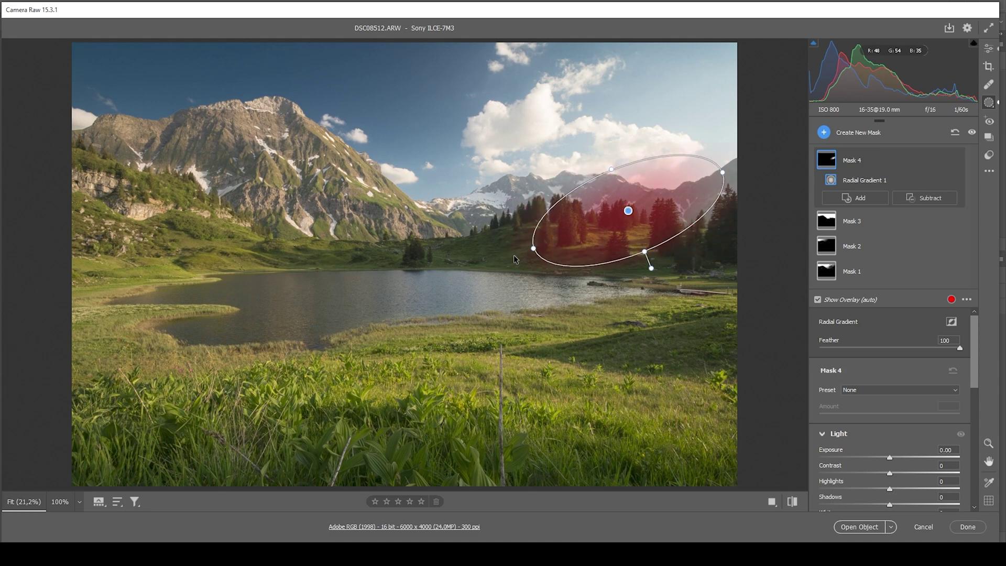
{"action": "left_click_drag", "start_coordinate": [628, 197], "coordinate": [702, 136]}
{"action": "left_click_drag", "start_coordinate": [625, 214], "coordinate": [637, 211]}
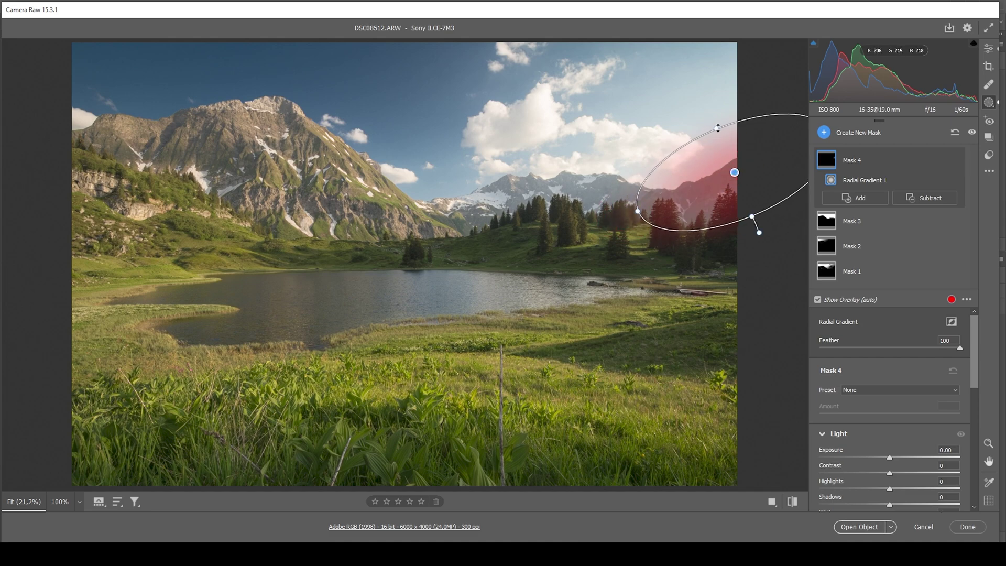
{"action": "left_click_drag", "start_coordinate": [717, 128], "coordinate": [715, 125]}
{"action": "left_click_drag", "start_coordinate": [637, 211], "coordinate": [633, 212]}
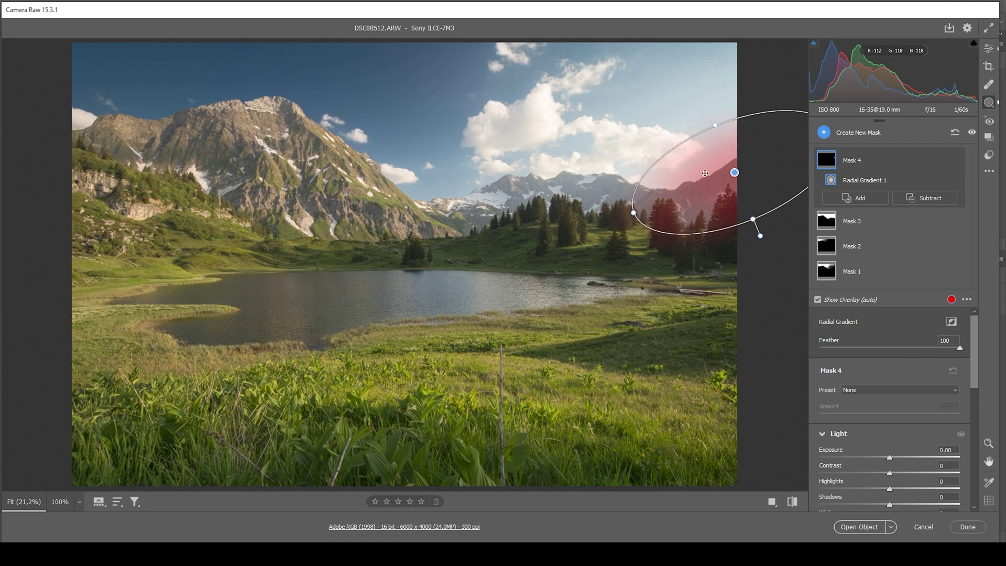
{"action": "left_click_drag", "start_coordinate": [704, 173], "coordinate": [705, 175]}
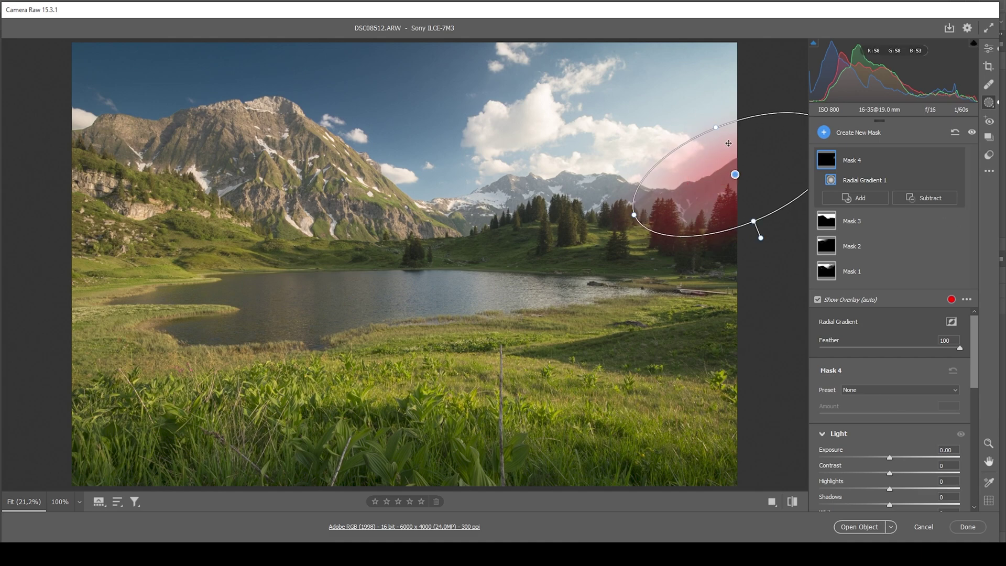
Step: Set the radial mask's Blacks to +100 and Dehaze to -24, widening it slightly left
{"action": "scroll", "coordinate": [888, 411], "scroll_direction": "down", "scroll_amount": 3}
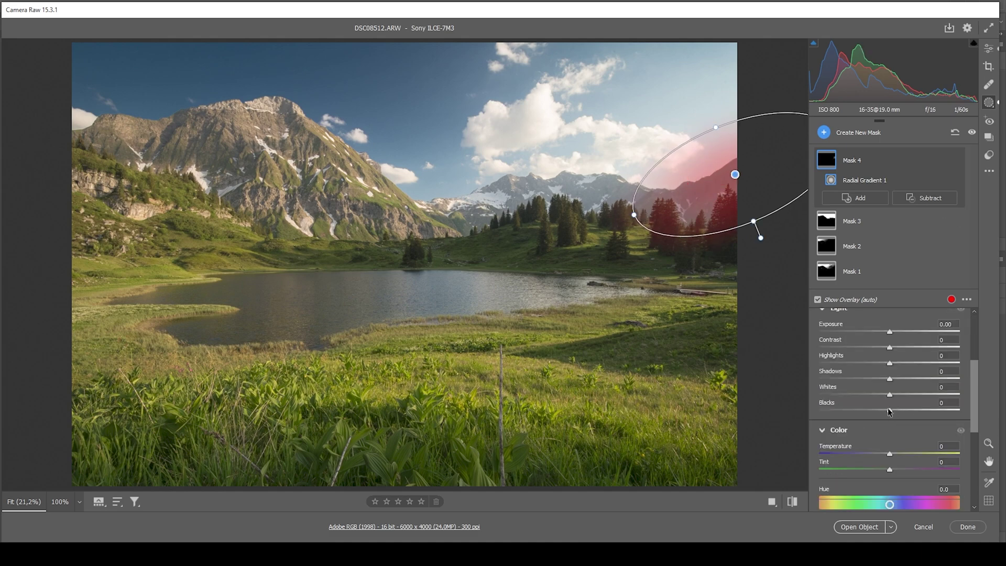
{"action": "left_click_drag", "start_coordinate": [888, 411], "coordinate": [972, 407]}
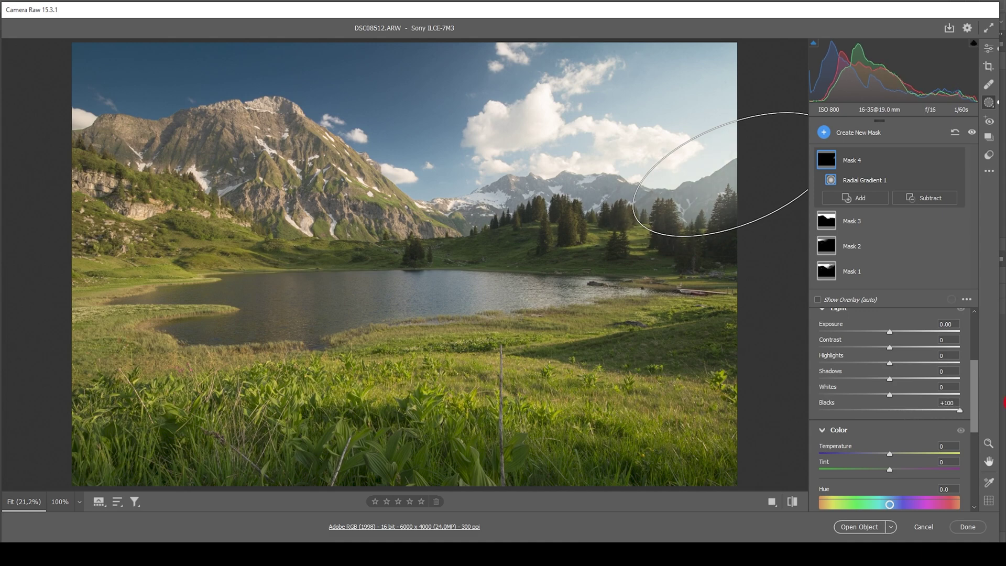
{"action": "scroll", "coordinate": [923, 419], "scroll_direction": "down", "scroll_amount": 2}
{"action": "scroll", "coordinate": [922, 419], "scroll_direction": "down", "scroll_amount": 4}
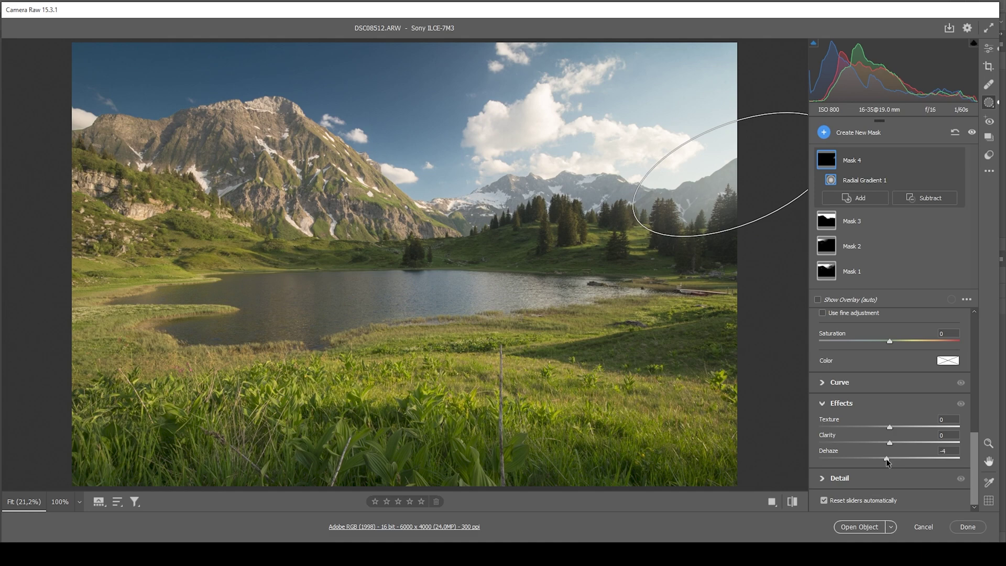
{"action": "left_click_drag", "start_coordinate": [884, 461], "coordinate": [874, 459]}
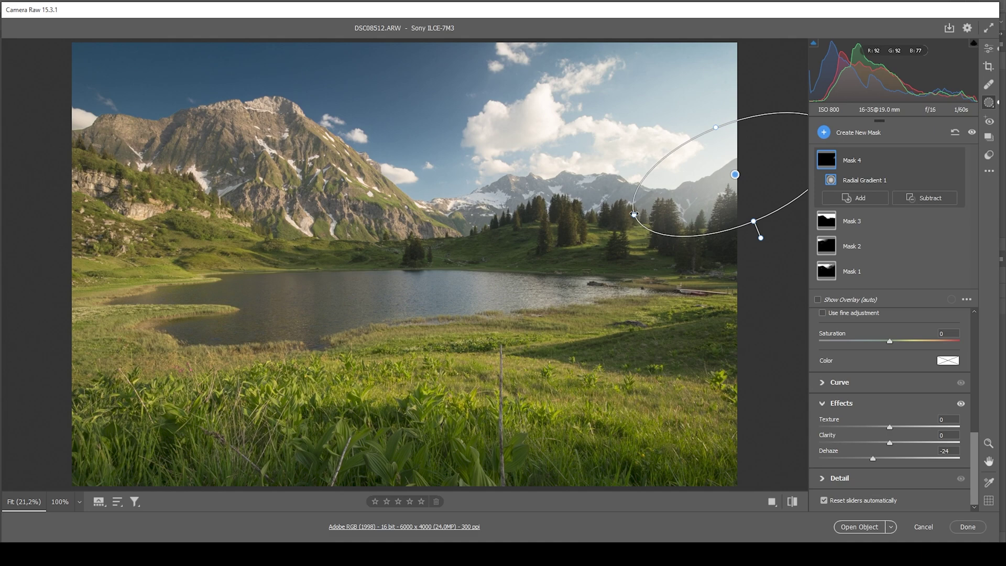
{"action": "left_click_drag", "start_coordinate": [632, 212], "coordinate": [624, 216]}
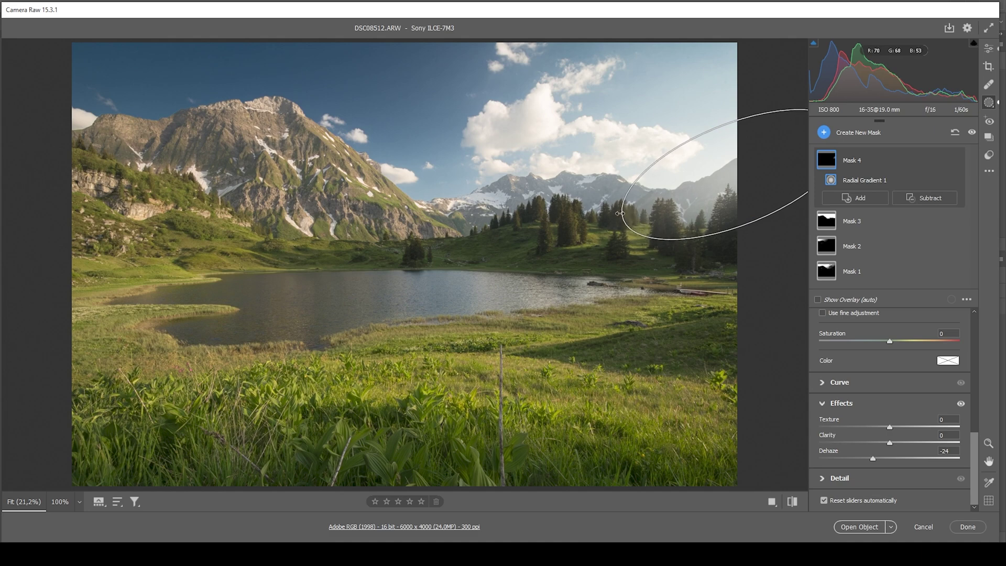
{"action": "left_click", "coordinate": [823, 134]}
Step: Draw radial Mask 5 at the image's right edge and raise its Blacks to +45
{"action": "left_click", "coordinate": [854, 225]}
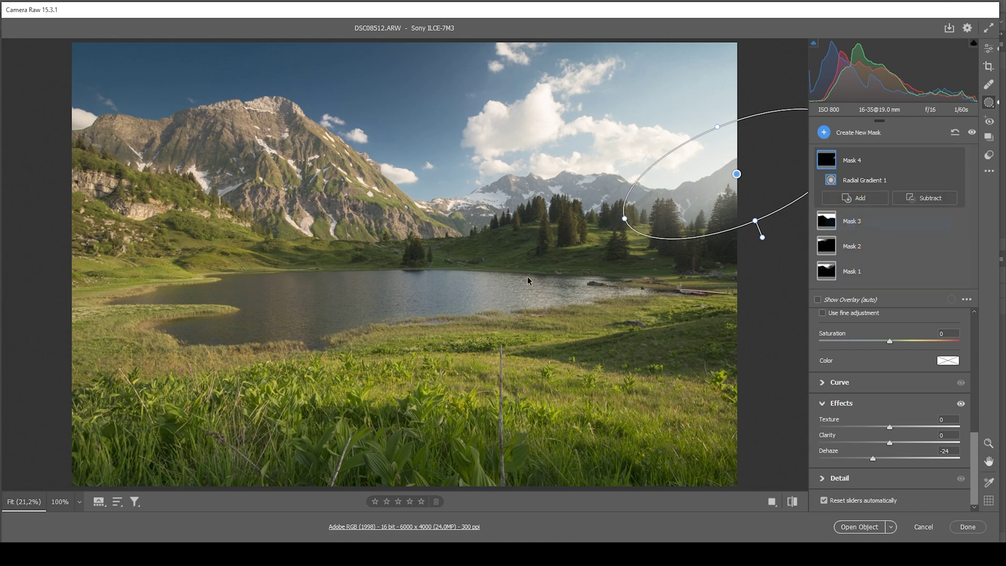
{"action": "left_click_drag", "start_coordinate": [503, 266], "coordinate": [638, 331]}
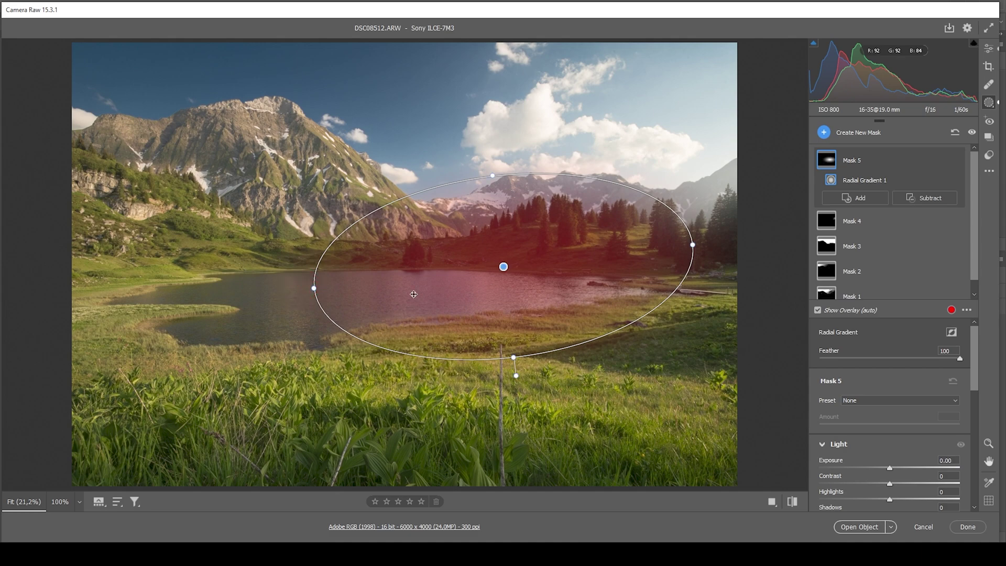
{"action": "left_click_drag", "start_coordinate": [502, 266], "coordinate": [743, 163]}
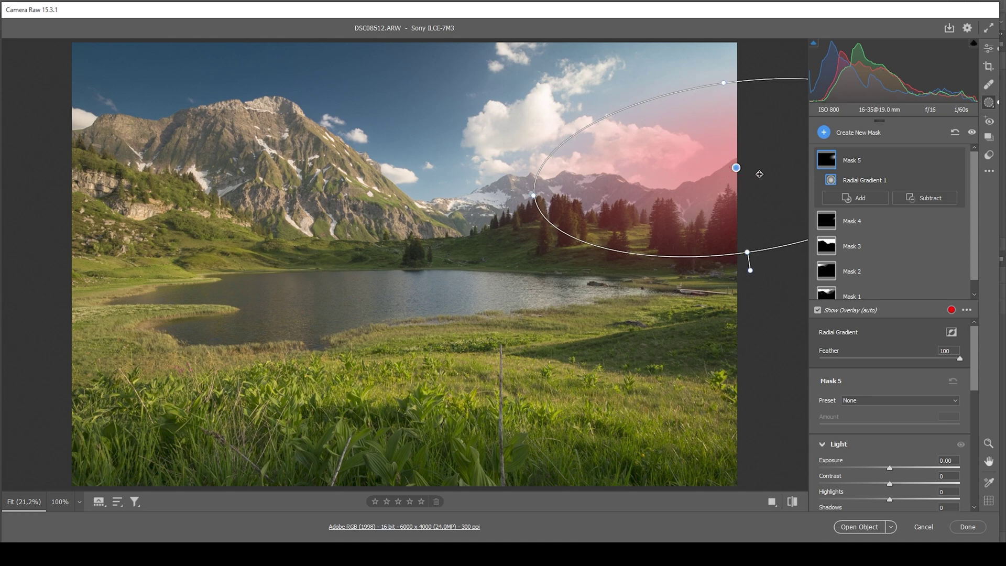
{"action": "scroll", "coordinate": [890, 361], "scroll_direction": "down", "scroll_amount": 4}
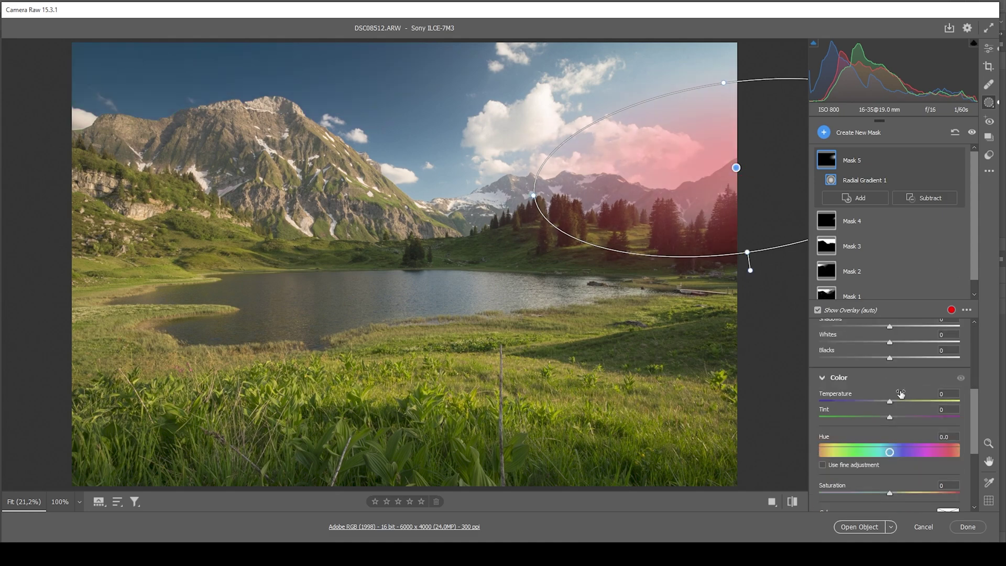
{"action": "left_click_drag", "start_coordinate": [891, 359], "coordinate": [921, 357]}
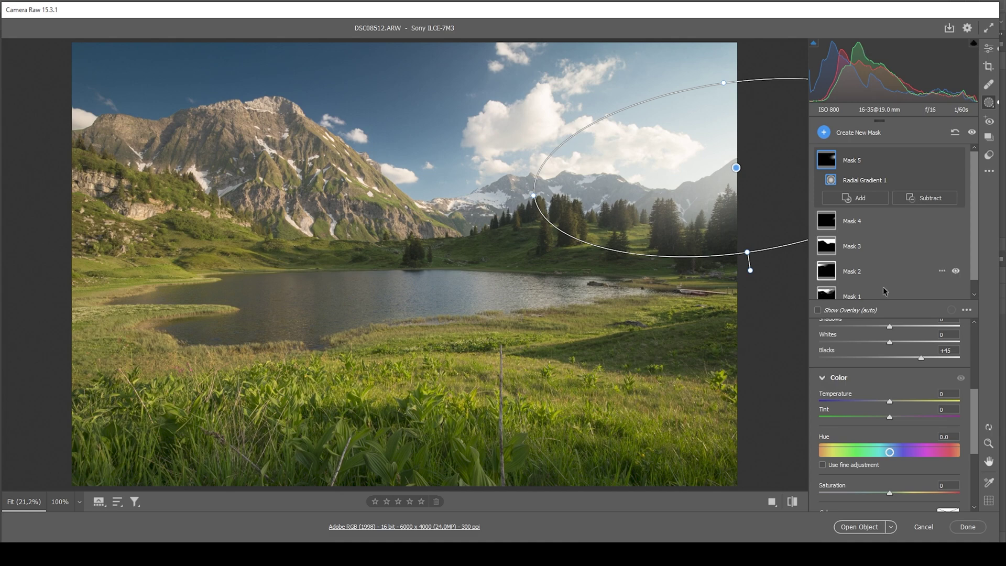
{"action": "scroll", "coordinate": [927, 382], "scroll_direction": "down", "scroll_amount": 2}
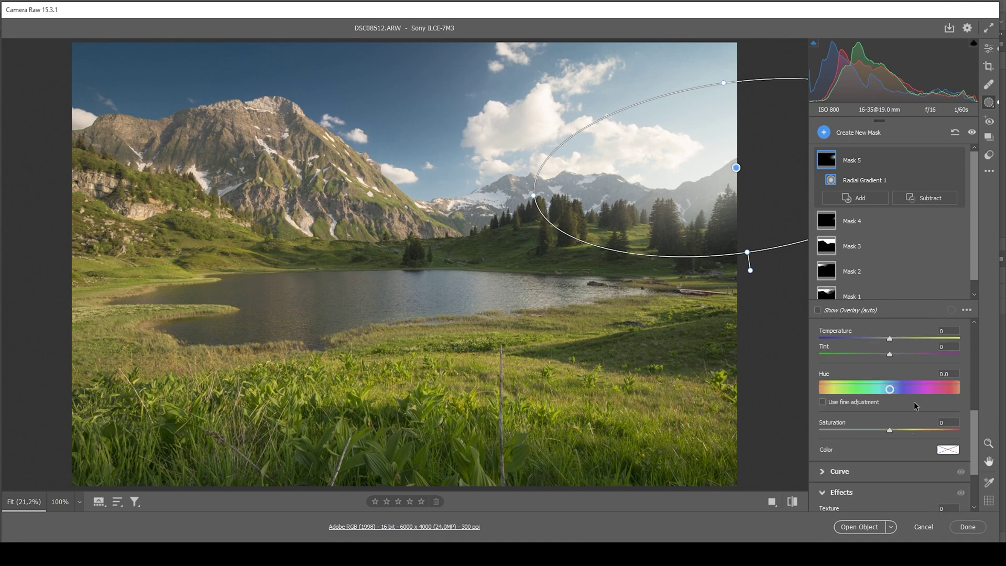
{"action": "scroll", "coordinate": [906, 397], "scroll_direction": "up", "scroll_amount": 2}
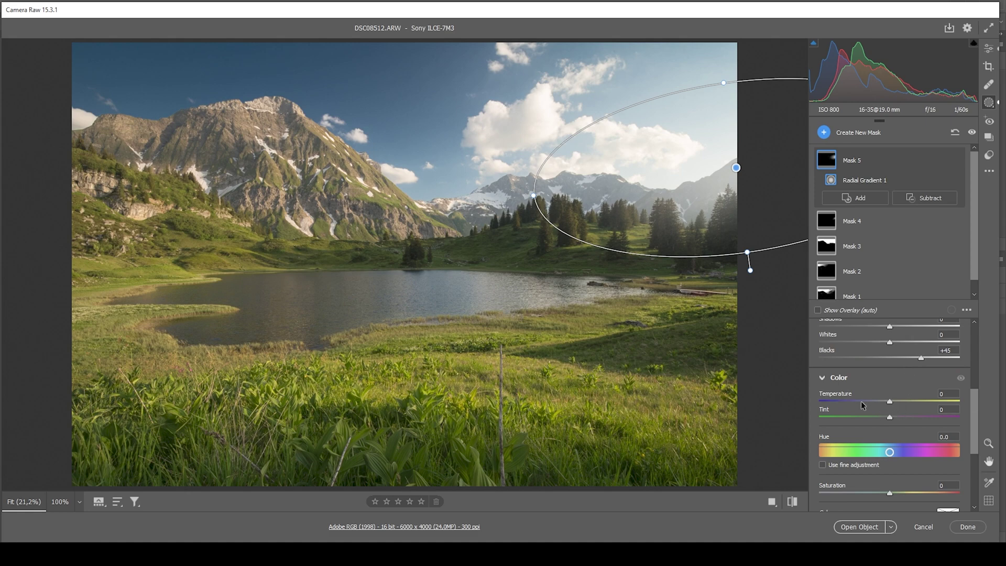
{"action": "scroll", "coordinate": [907, 408], "scroll_direction": "down", "scroll_amount": 4}
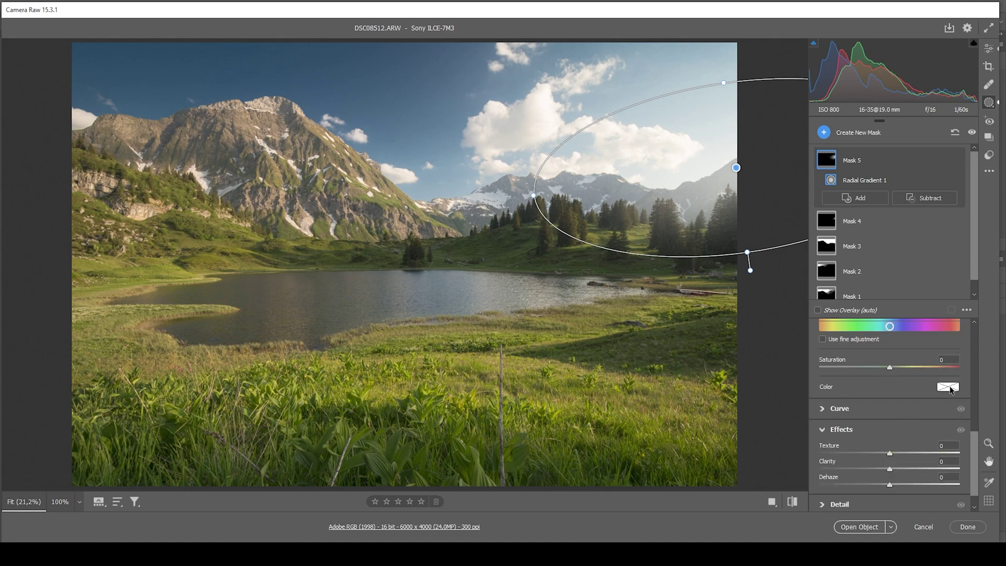
{"action": "left_click", "coordinate": [948, 387]}
Step: Tint Mask 5 a pale warm yellow (Hue 45, Saturation 45)
{"action": "left_click_drag", "start_coordinate": [529, 147], "coordinate": [620, 270]}
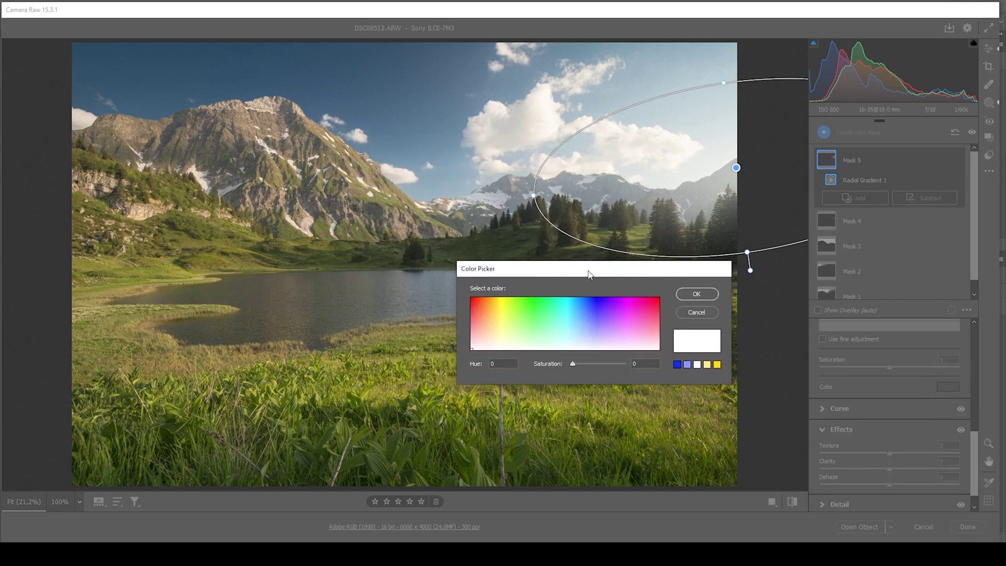
{"action": "left_click_drag", "start_coordinate": [476, 348], "coordinate": [493, 339]}
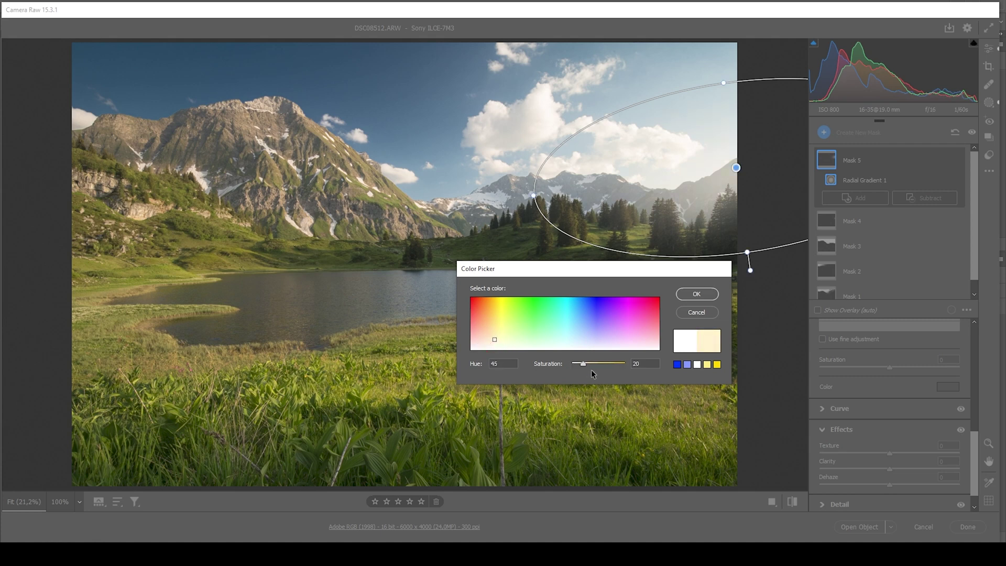
{"action": "left_click_drag", "start_coordinate": [584, 363], "coordinate": [596, 364]}
{"action": "left_click", "coordinate": [696, 294]}
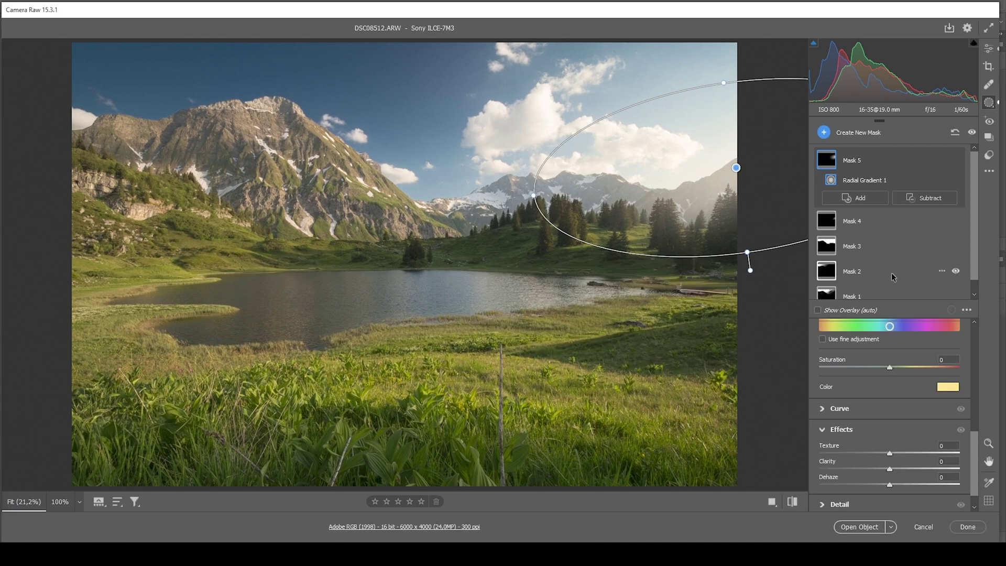
Step: Draw linear gradient Mask 6 down over the upper-left sky and set its Exposure to -0.65
{"action": "left_click", "coordinate": [824, 135]}
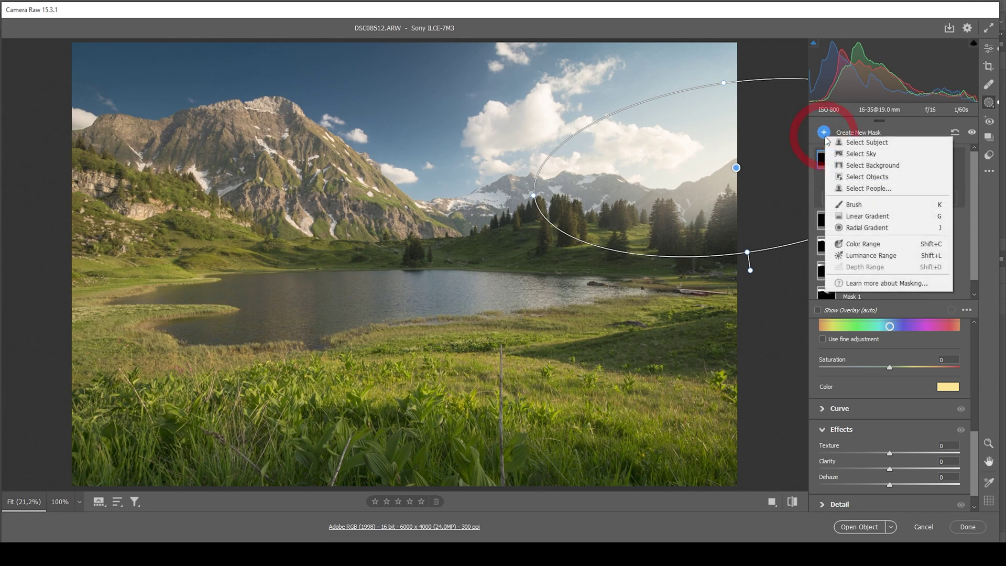
{"action": "left_click", "coordinate": [867, 216]}
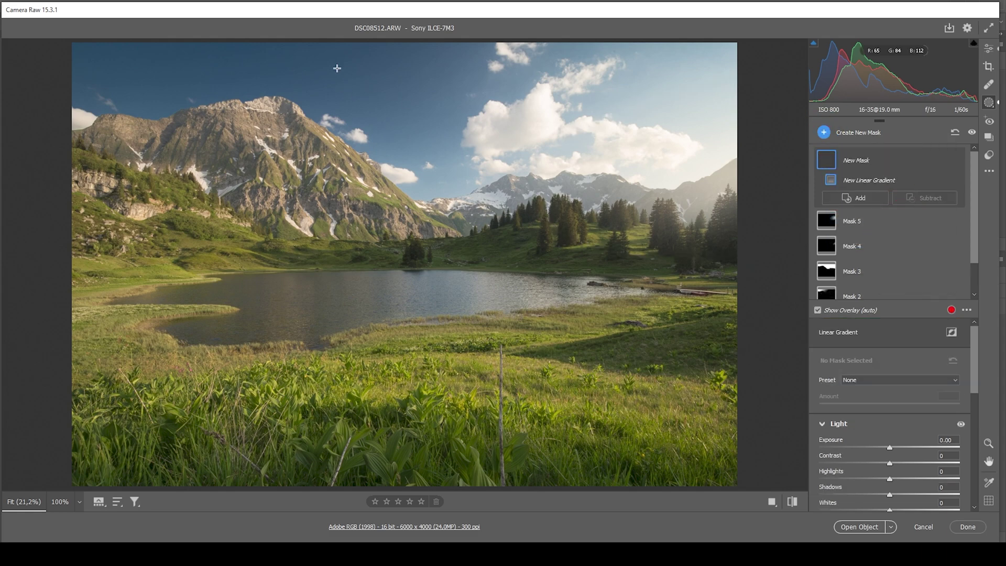
{"action": "left_click_drag", "start_coordinate": [300, 43], "coordinate": [309, 160]}
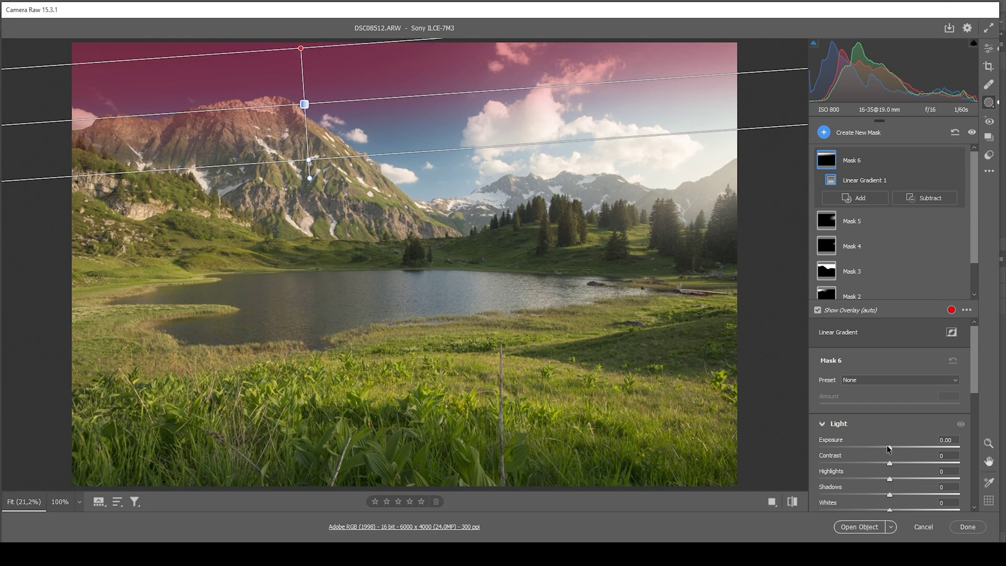
{"action": "left_click_drag", "start_coordinate": [889, 448], "coordinate": [883, 448]}
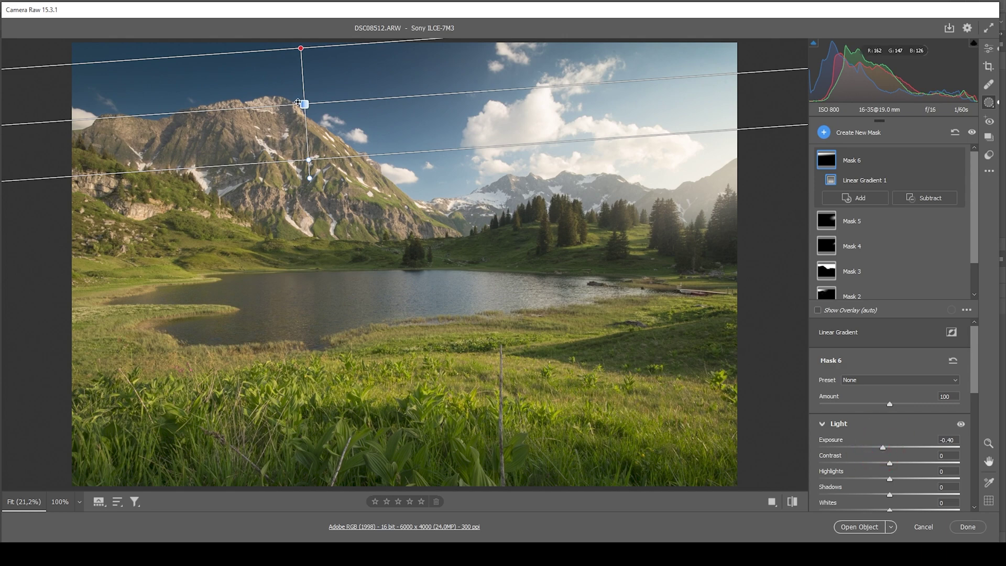
{"action": "left_click_drag", "start_coordinate": [304, 103], "coordinate": [307, 115]}
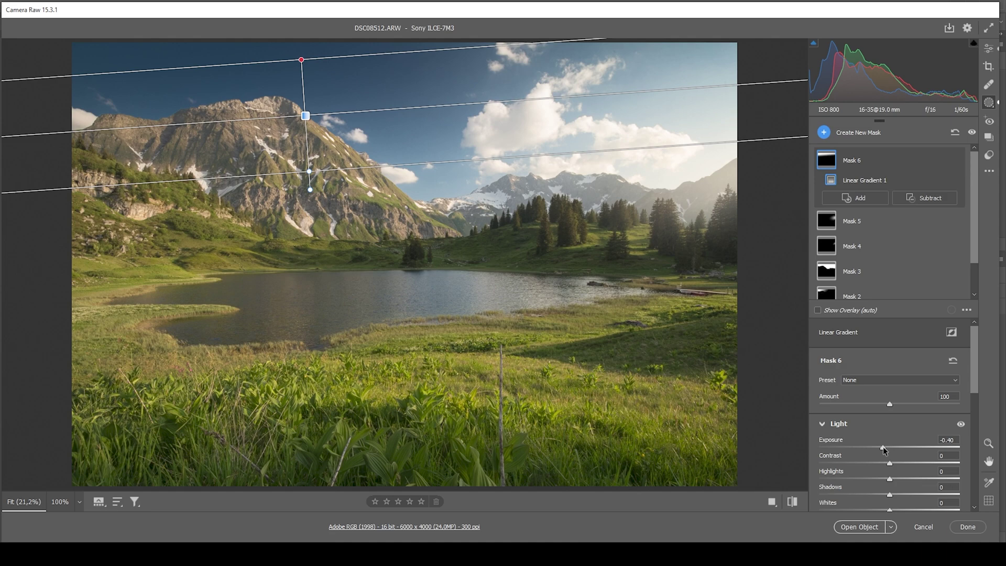
{"action": "left_click_drag", "start_coordinate": [882, 445], "coordinate": [878, 445]}
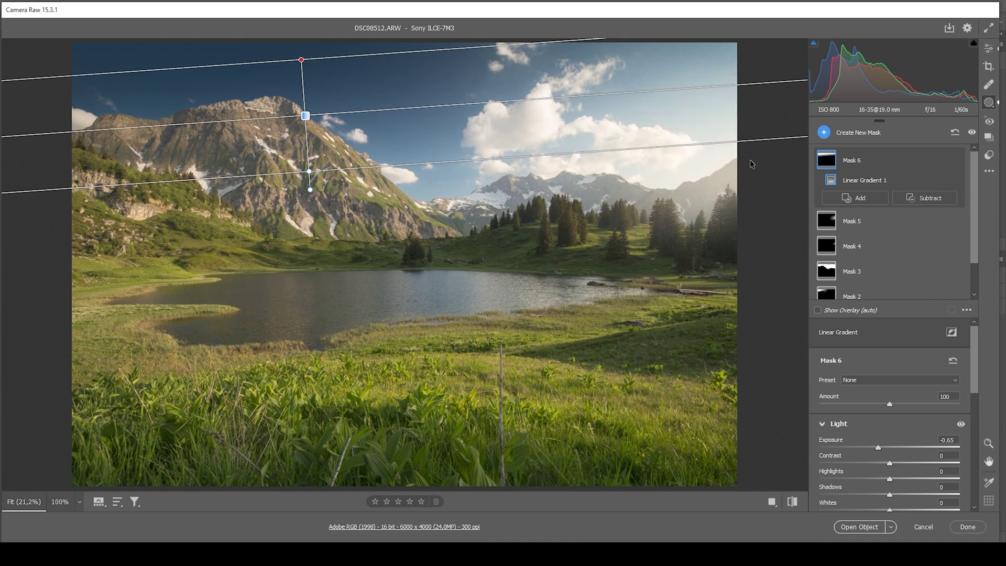
{"action": "left_click", "coordinate": [824, 133]}
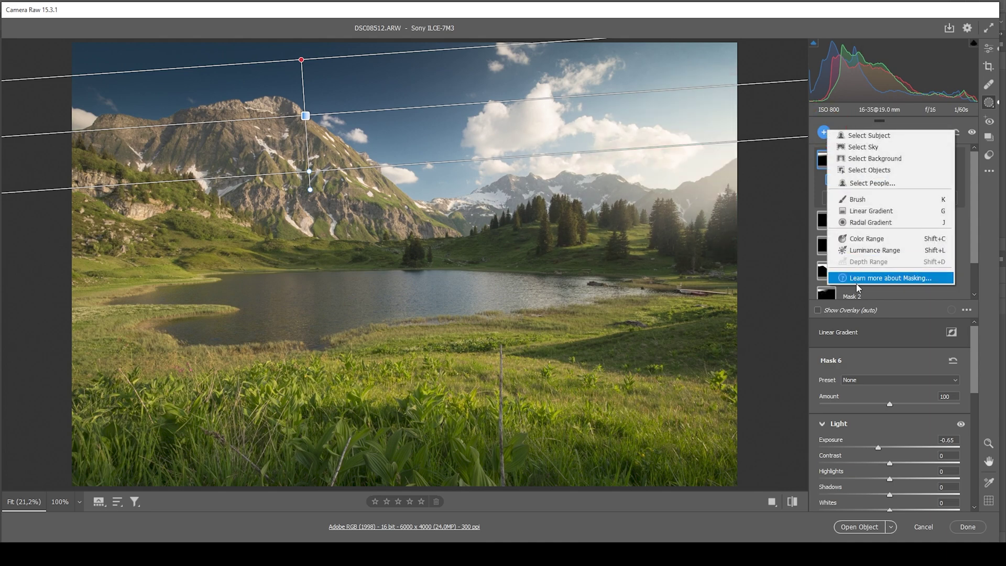
Step: Add a new linear gradient mask rising over the foreground grass
{"action": "left_click", "coordinate": [883, 211]}
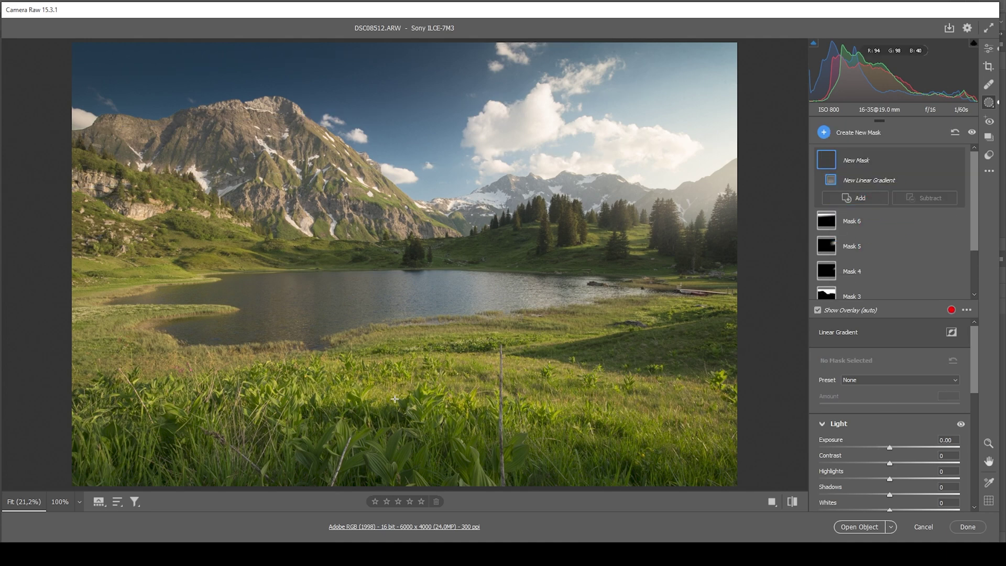
{"action": "left_click_drag", "start_coordinate": [395, 398], "coordinate": [388, 293]}
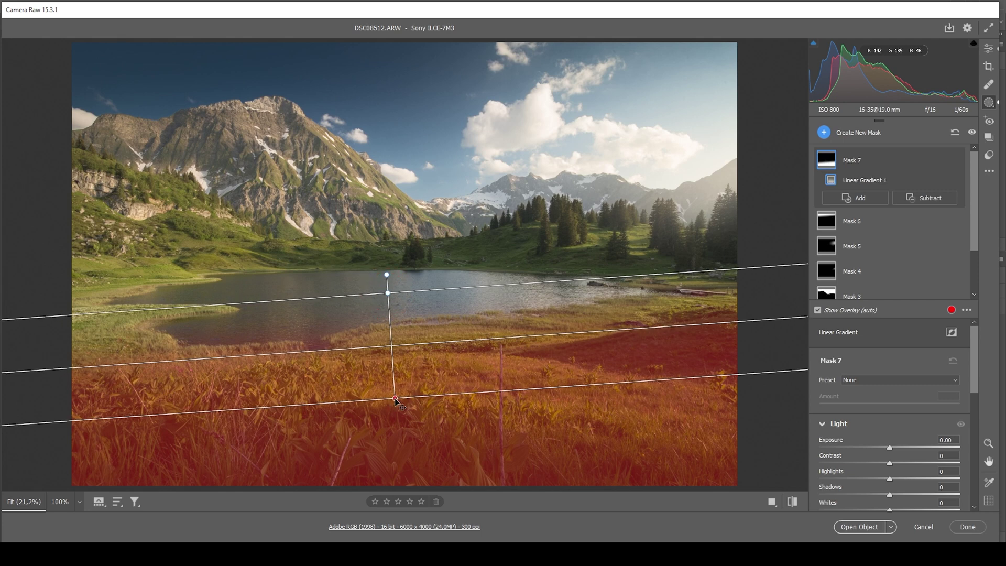
{"action": "left_click_drag", "start_coordinate": [395, 398], "coordinate": [396, 412]}
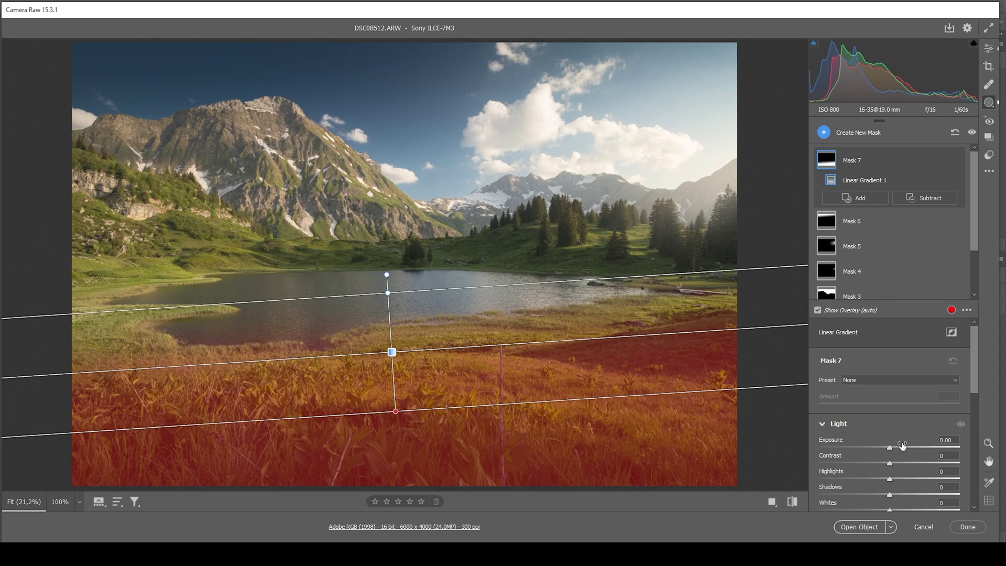
Step: Set the foreground mask to Contrast +22, Highlights +100, Shadows -54 and Blacks +4
{"action": "left_click_drag", "start_coordinate": [890, 462], "coordinate": [906, 463]}
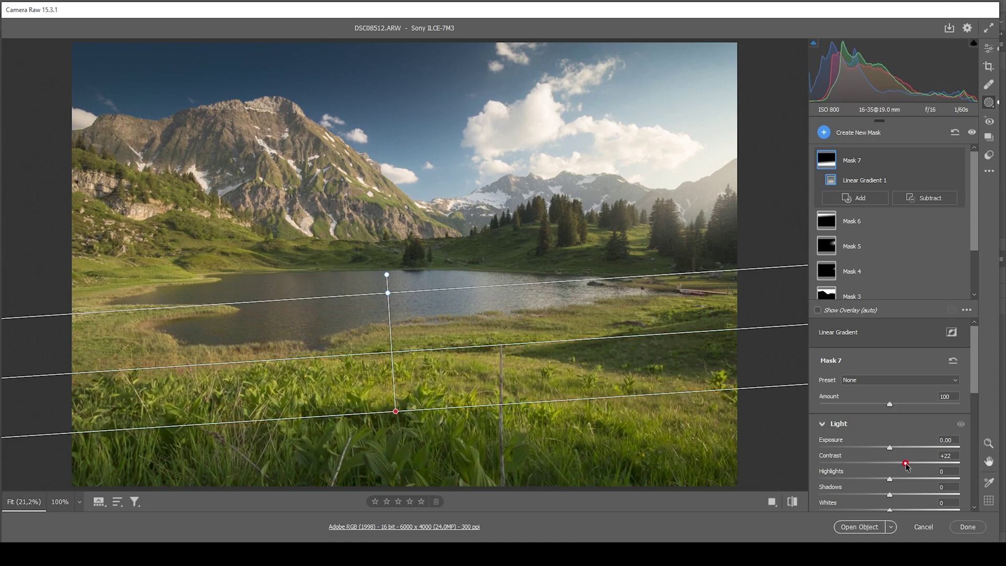
{"action": "scroll", "coordinate": [890, 445], "scroll_direction": "down", "scroll_amount": 2}
{"action": "left_click_drag", "start_coordinate": [889, 415], "coordinate": [999, 422]}
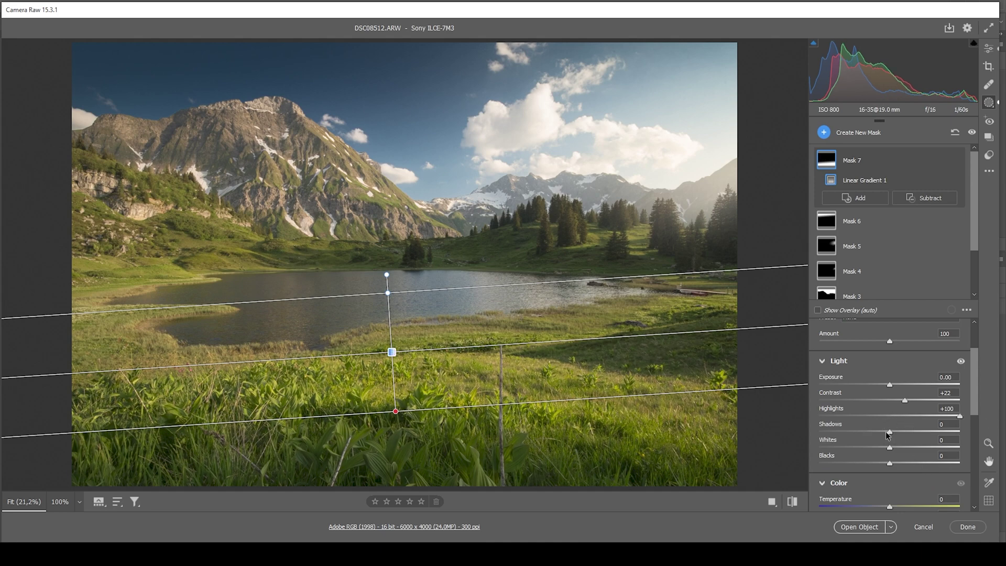
{"action": "left_click_drag", "start_coordinate": [889, 432], "coordinate": [847, 432]}
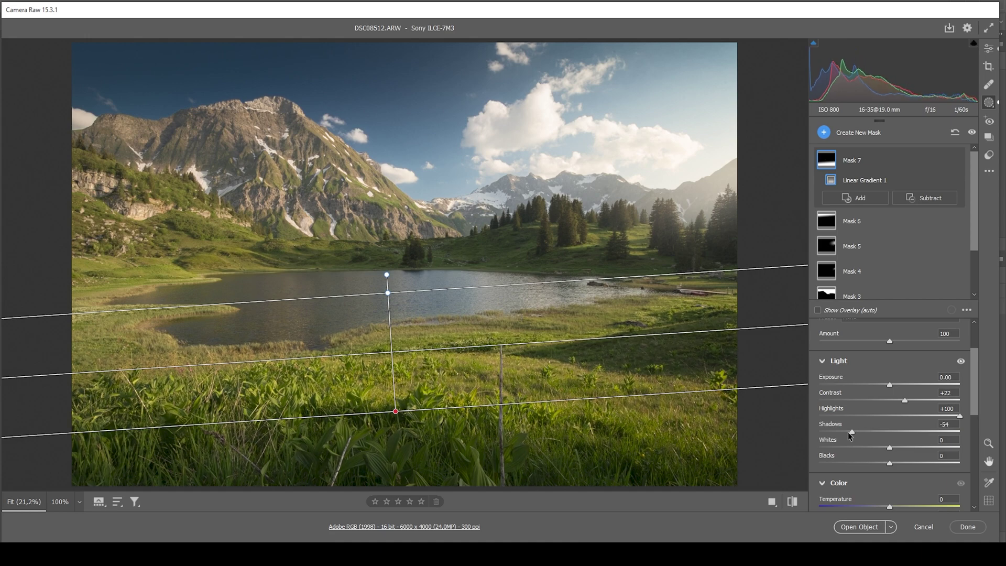
{"action": "left_click_drag", "start_coordinate": [890, 462], "coordinate": [893, 460]}
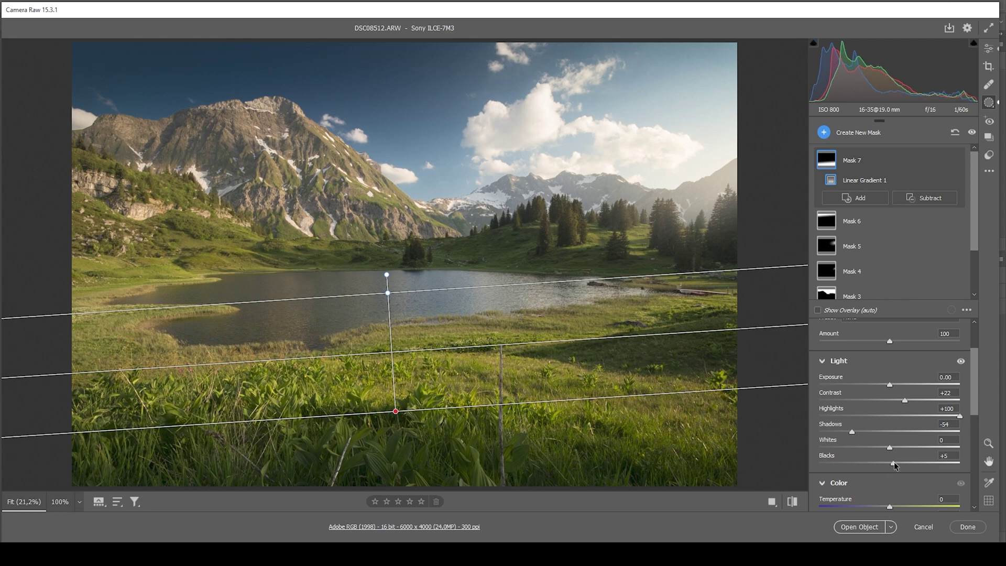
{"action": "left_click_drag", "start_coordinate": [893, 461], "coordinate": [893, 461]}
{"action": "left_click", "coordinate": [824, 134]}
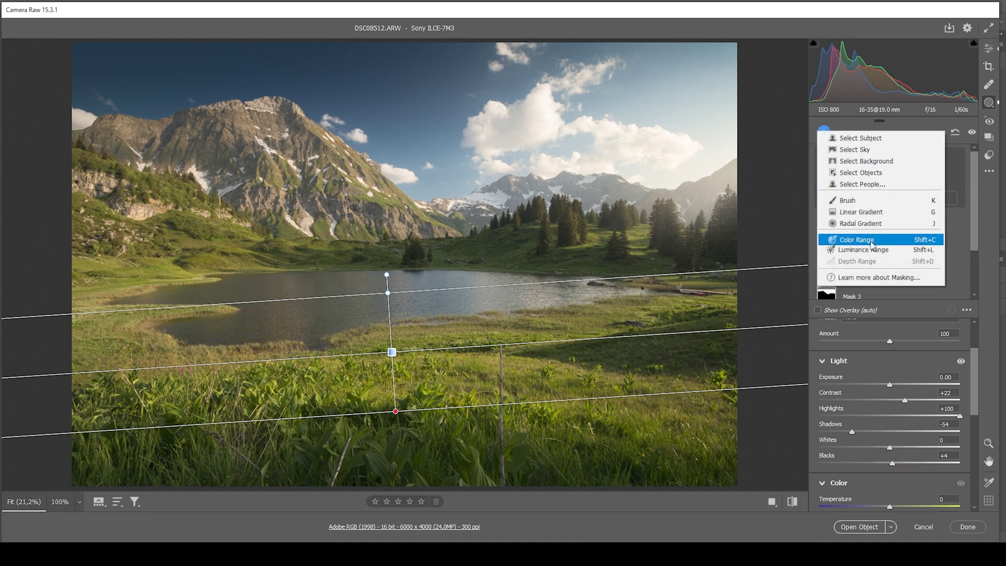
Step: Draw a radial gradient mask as an ellipse across the lake
{"action": "left_click", "coordinate": [855, 230]}
{"action": "left_click_drag", "start_coordinate": [387, 303], "coordinate": [703, 343]}
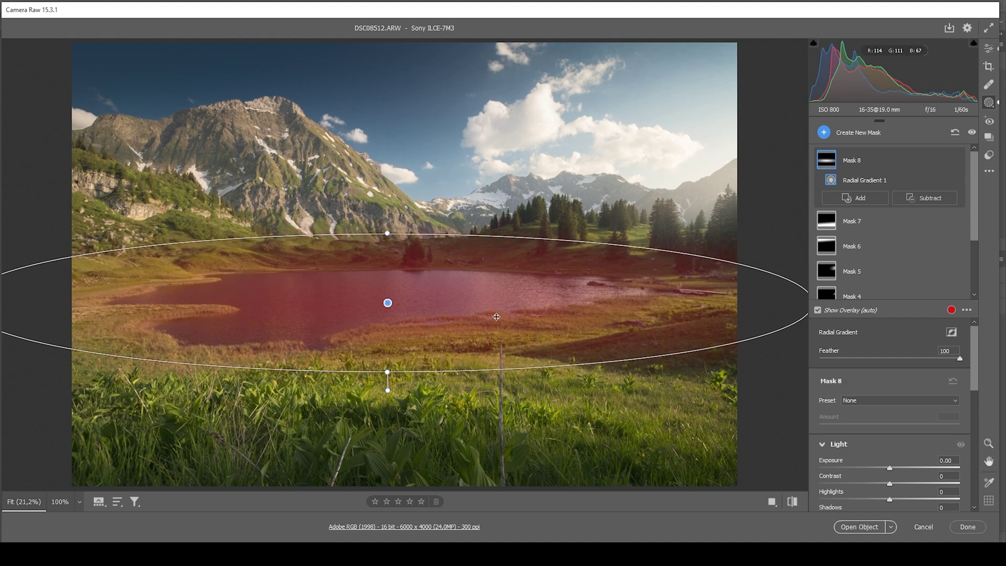
{"action": "left_click_drag", "start_coordinate": [395, 303], "coordinate": [398, 309]}
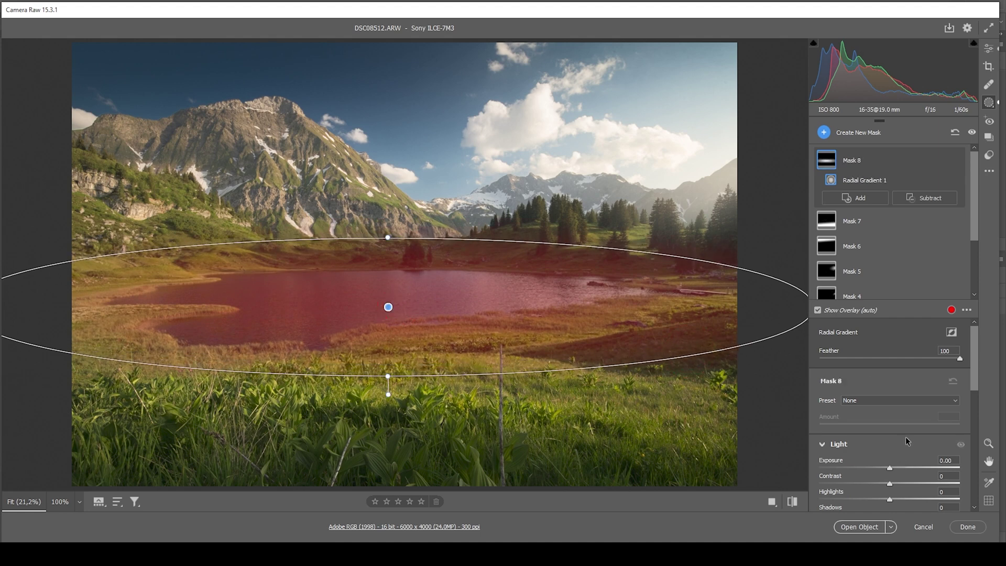
Step: Give the lake mask Contrast +17, Whites +68 and Clarity +31
{"action": "scroll", "coordinate": [897, 434], "scroll_direction": "down", "scroll_amount": 1}
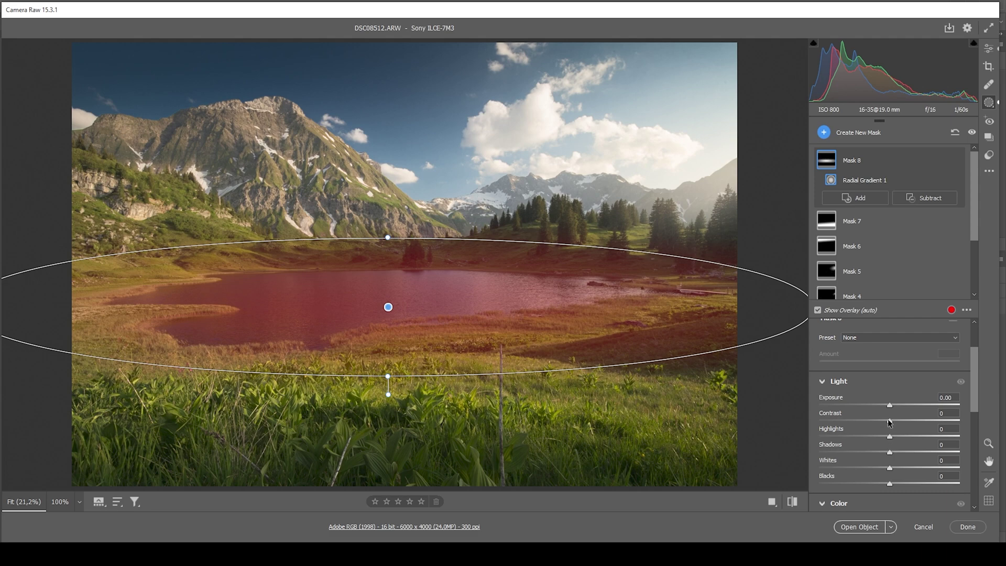
{"action": "left_click_drag", "start_coordinate": [890, 421], "coordinate": [900, 420]}
{"action": "left_click_drag", "start_coordinate": [891, 467], "coordinate": [928, 464]}
{"action": "scroll", "coordinate": [901, 415], "scroll_direction": "down", "scroll_amount": 3}
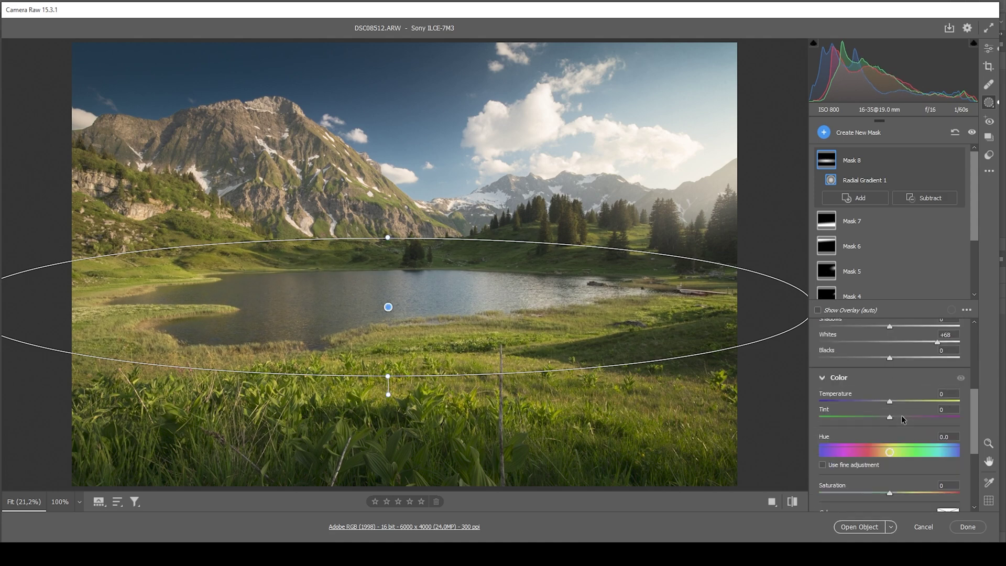
{"action": "scroll", "coordinate": [901, 419], "scroll_direction": "down", "scroll_amount": 1}
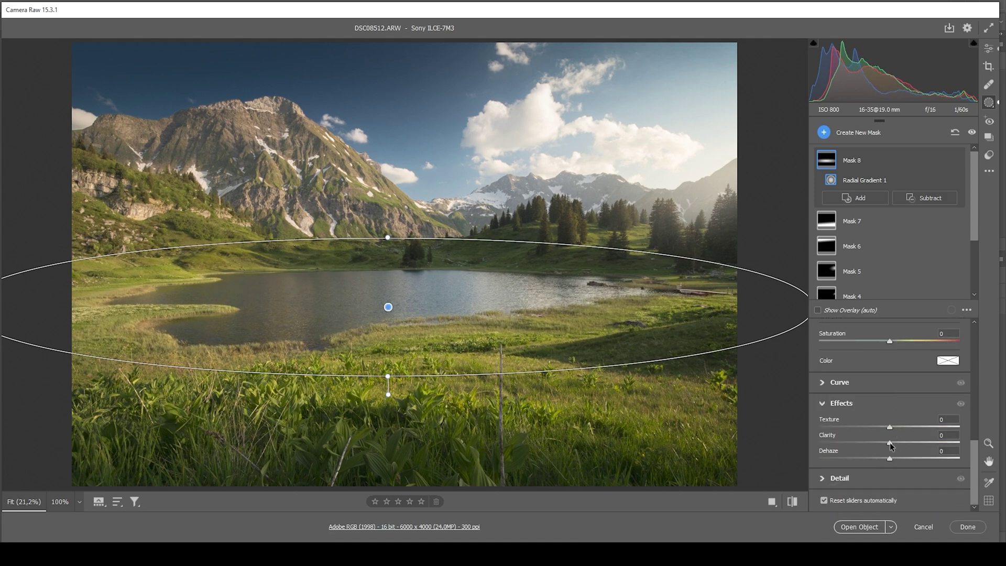
{"action": "left_click_drag", "start_coordinate": [889, 442], "coordinate": [892, 442]}
{"action": "left_click_drag", "start_coordinate": [899, 442], "coordinate": [912, 442]}
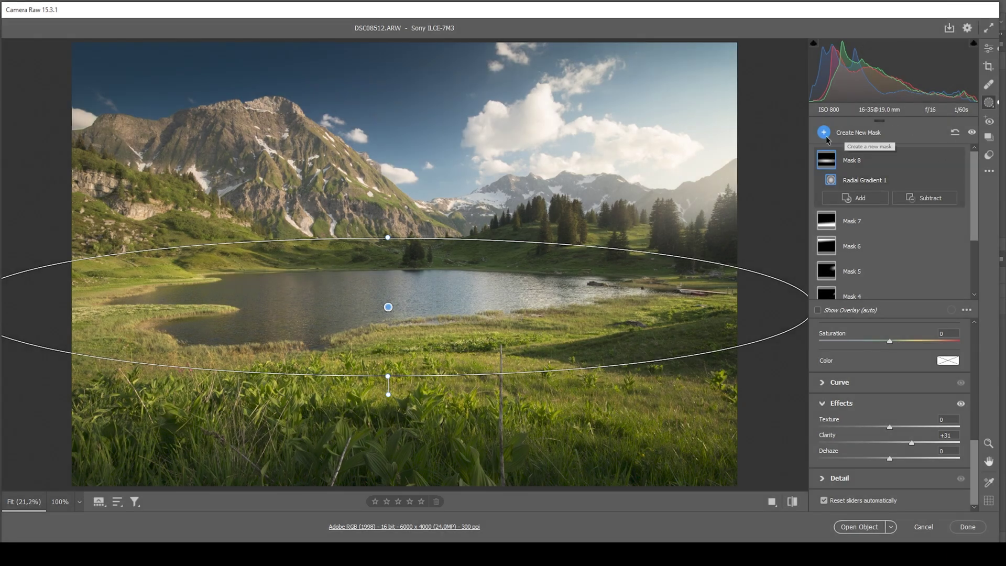
{"action": "left_click", "coordinate": [823, 132]}
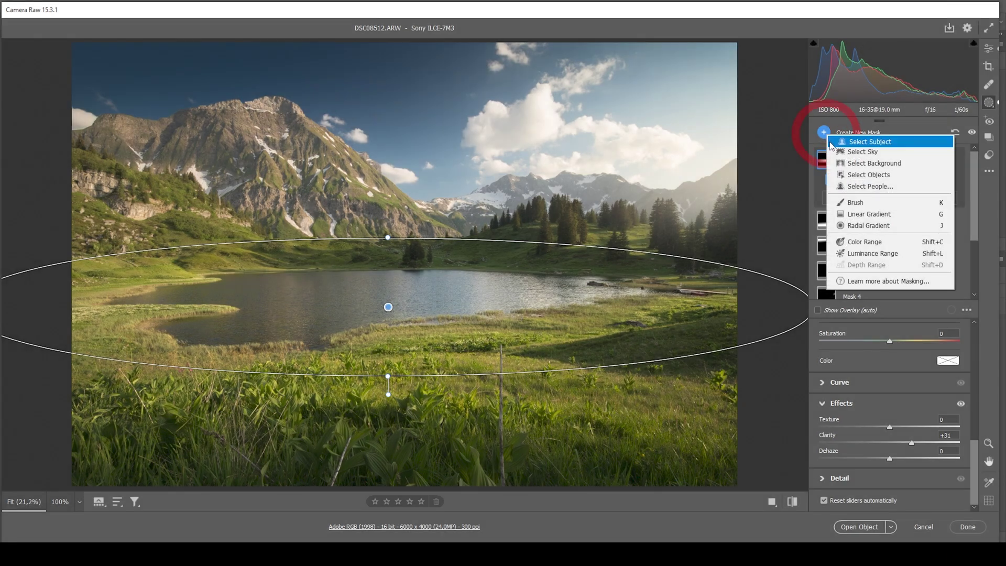
Step: Mask the mountains with a linear gradient, subtracting the sky and the lower valley
{"action": "left_click", "coordinate": [865, 219]}
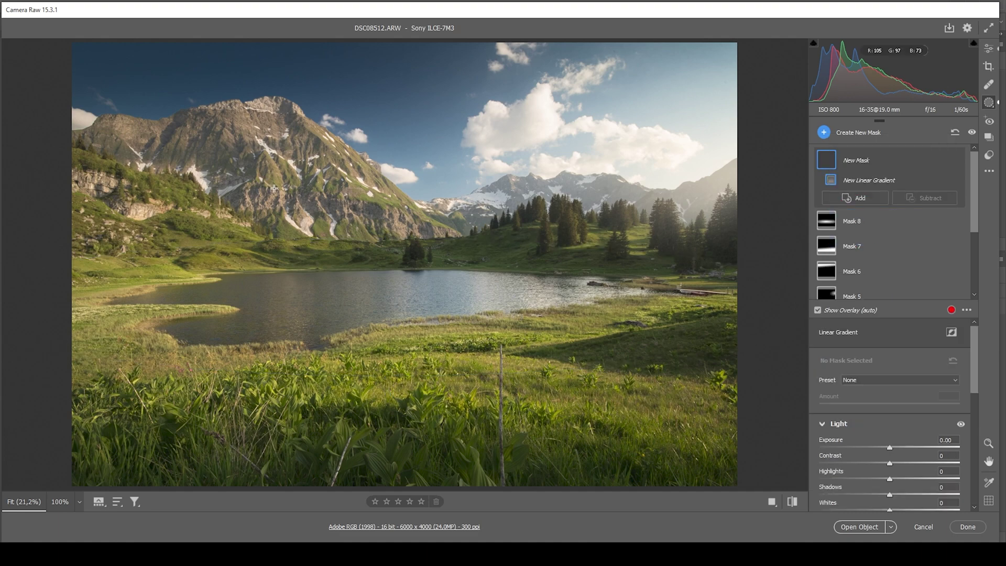
{"action": "left_click_drag", "start_coordinate": [271, 189], "coordinate": [322, 346]}
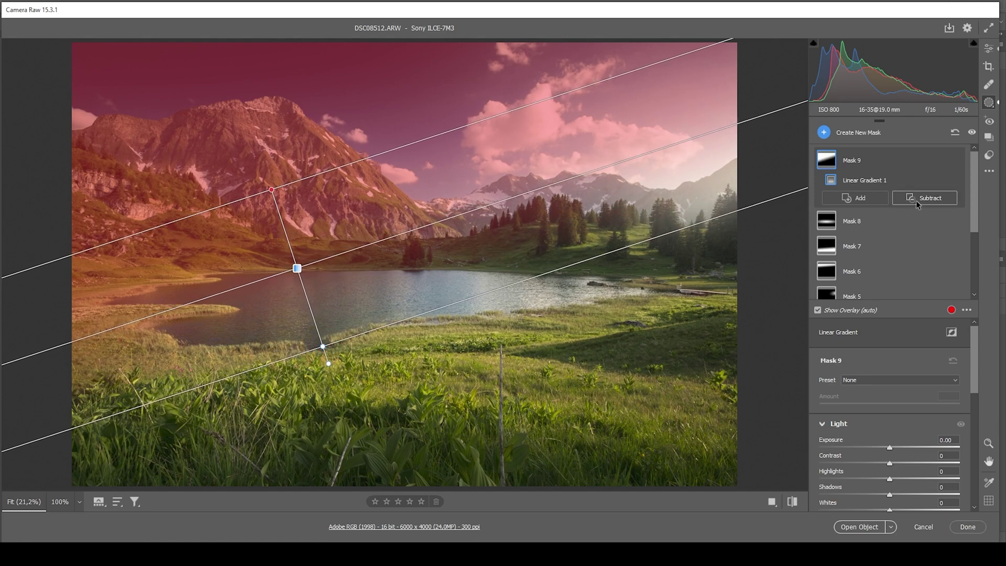
{"action": "left_click", "coordinate": [924, 198]}
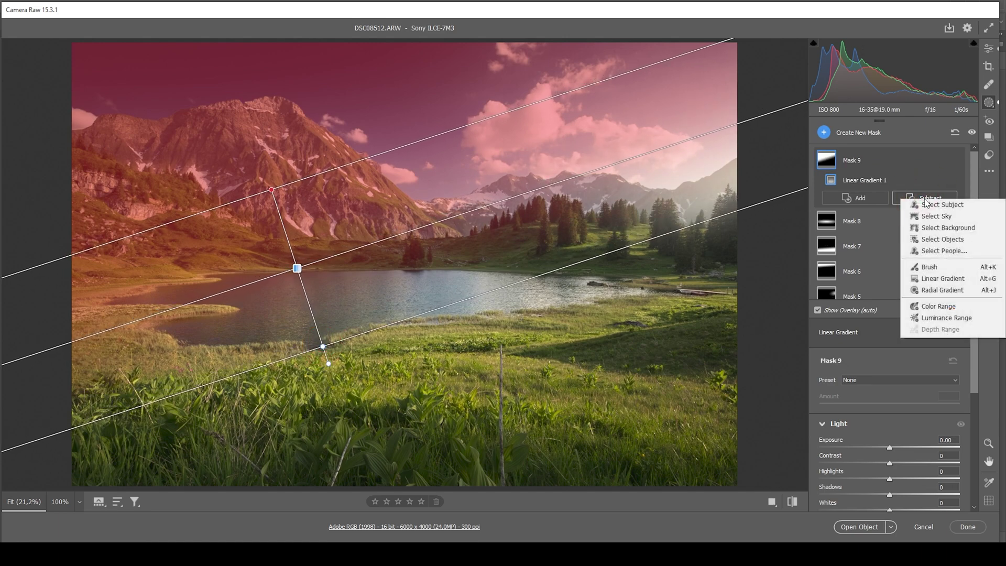
{"action": "left_click", "coordinate": [961, 216]}
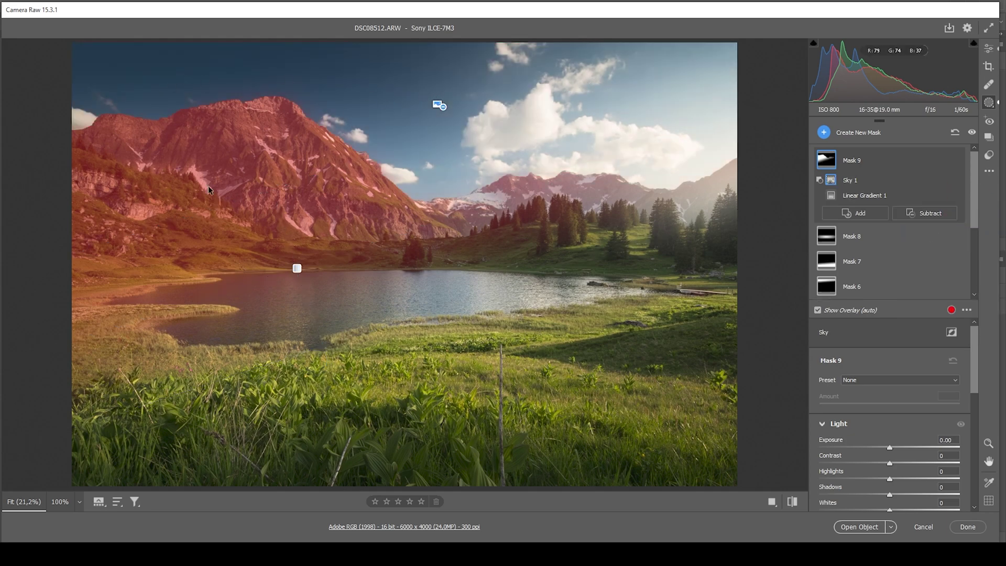
{"action": "left_click", "coordinate": [926, 213]}
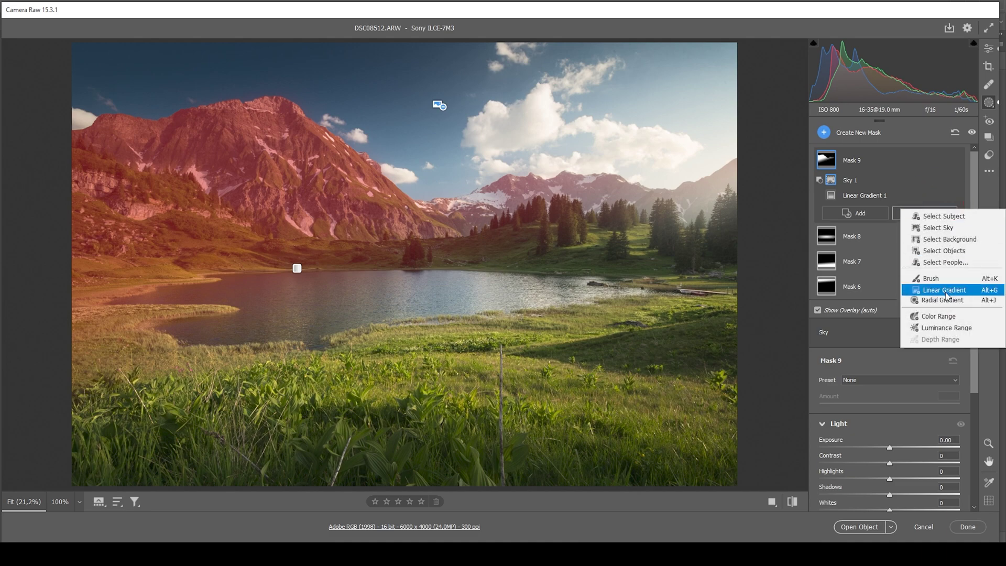
{"action": "left_click", "coordinate": [945, 292]}
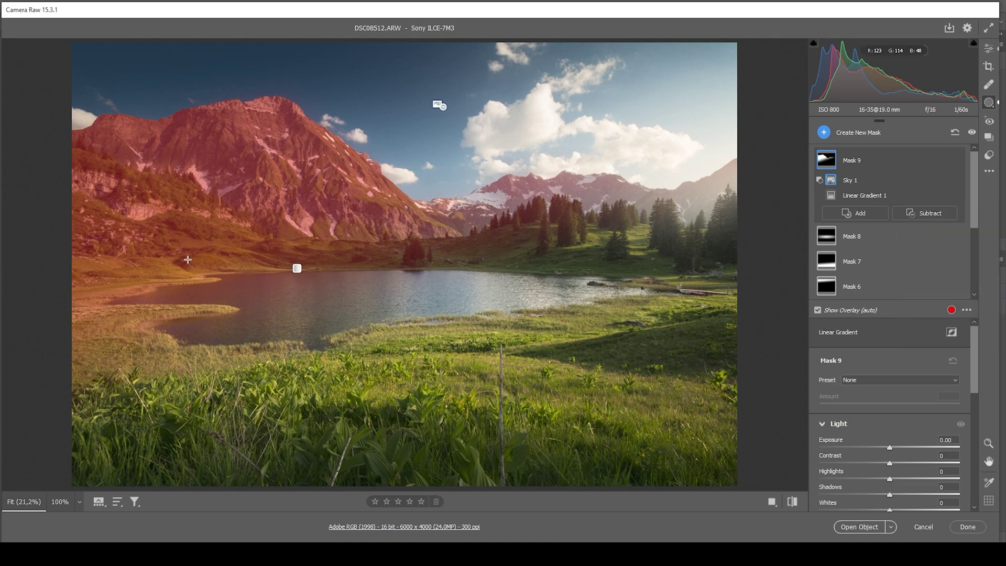
{"action": "left_click_drag", "start_coordinate": [196, 283], "coordinate": [198, 207]}
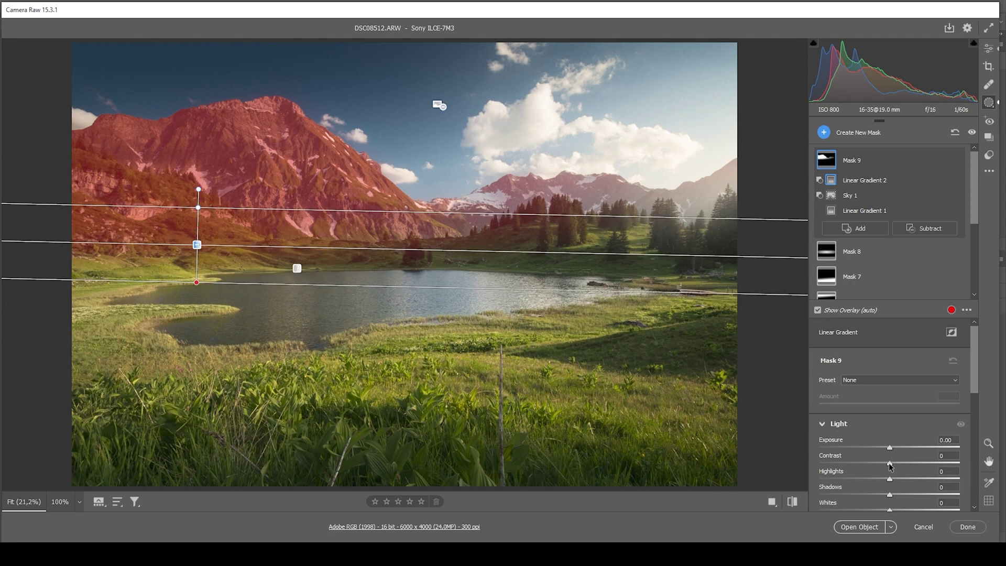
Step: Boost the mountain mask's Contrast to +58 and compare it on and off
{"action": "left_click_drag", "start_coordinate": [889, 466], "coordinate": [929, 467]}
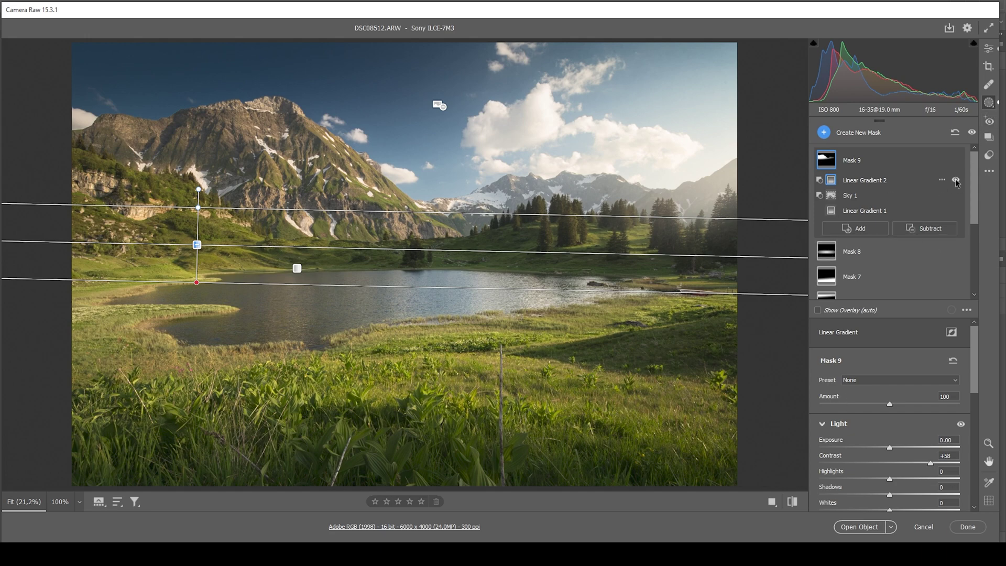
{"action": "left_click", "coordinate": [973, 133]}
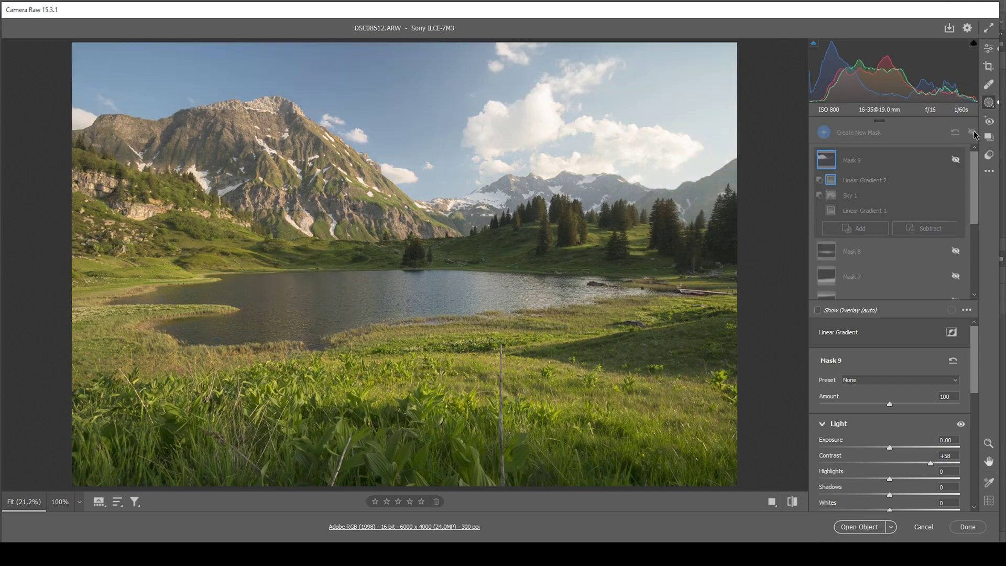
{"action": "left_click", "coordinate": [972, 132]}
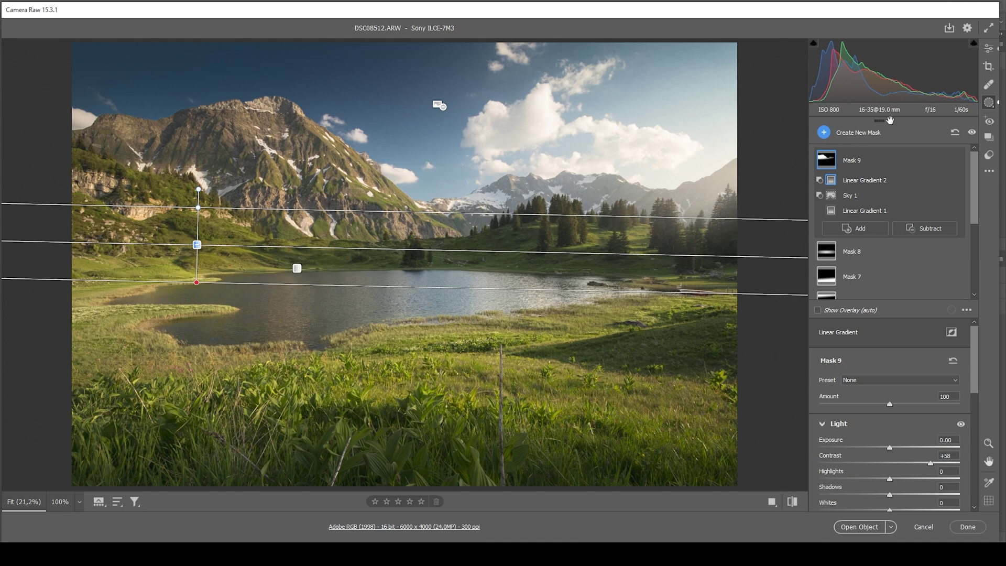
{"action": "left_click", "coordinate": [989, 47]}
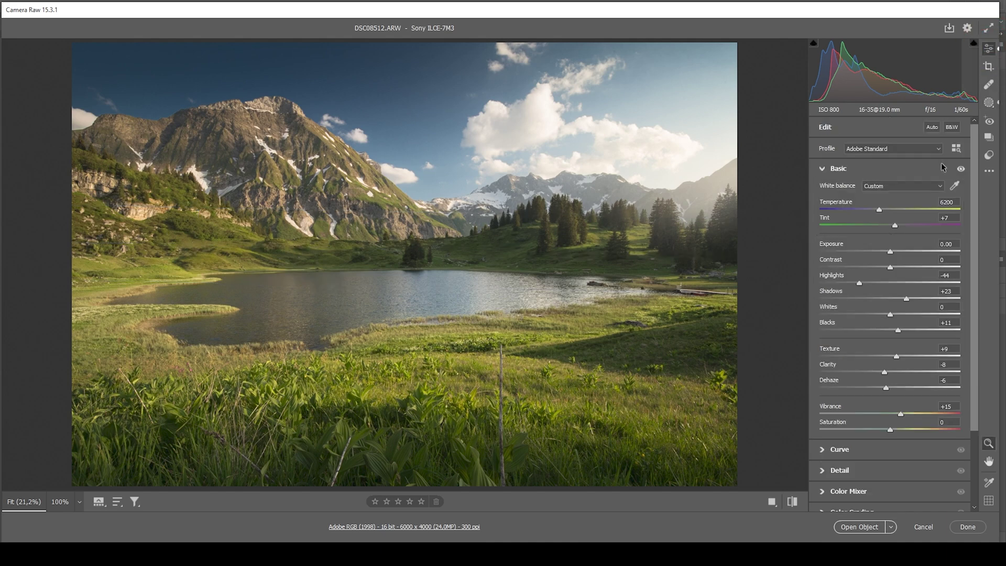
Step: Lower Yellows saturation to -1 in the Color Mixer, then collapse the panel
{"action": "left_click", "coordinate": [823, 494]}
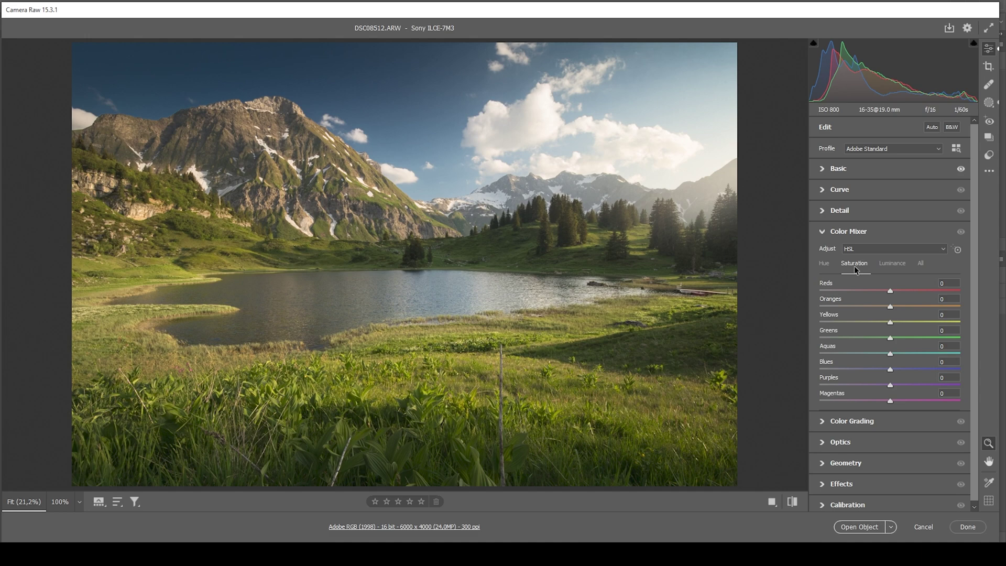
{"action": "left_click_drag", "start_coordinate": [890, 322], "coordinate": [896, 371]}
{"action": "left_click", "coordinate": [818, 233]}
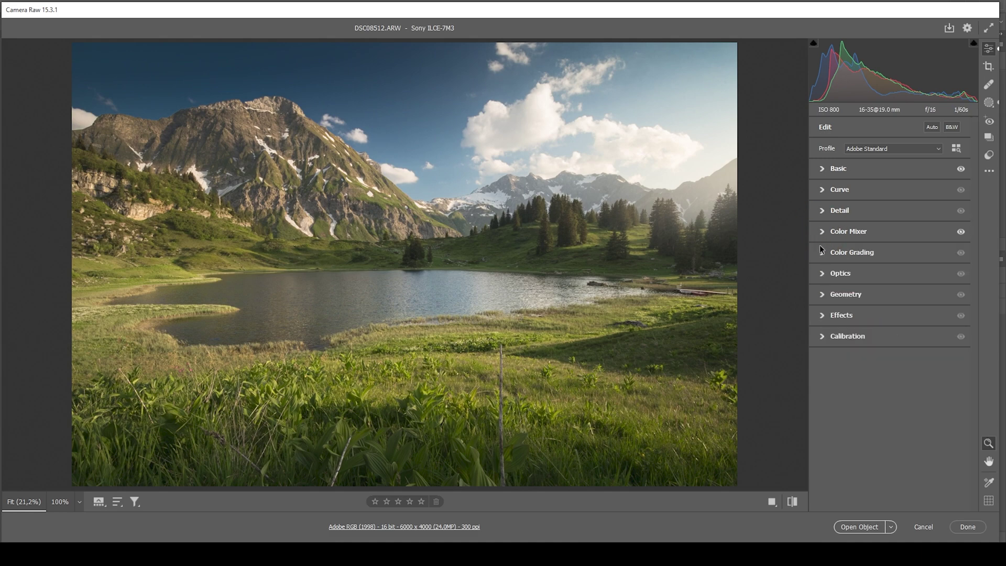
Step: Tint the highlights warm yellow in Color Grading
{"action": "left_click", "coordinate": [822, 255]}
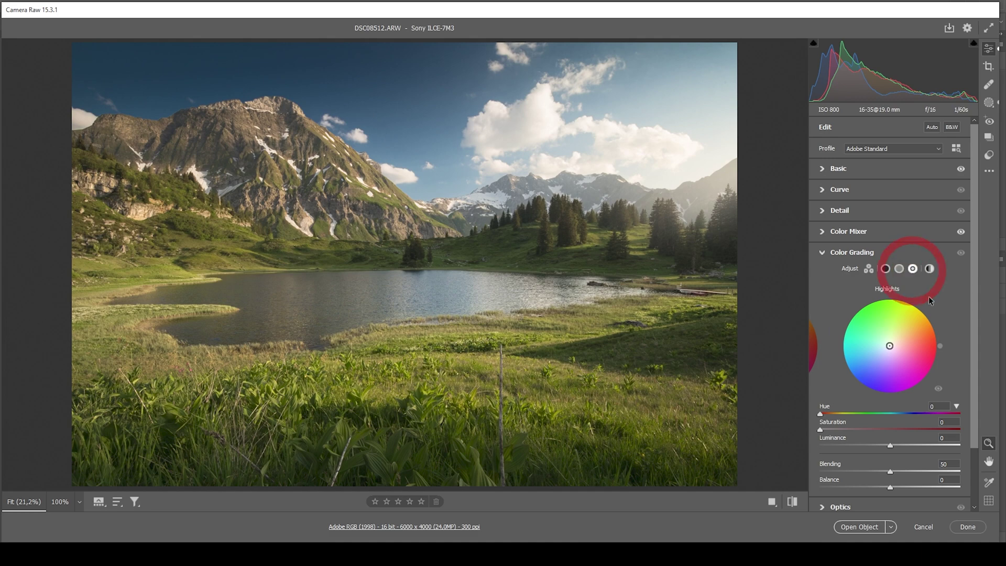
{"action": "left_click", "coordinate": [912, 268]}
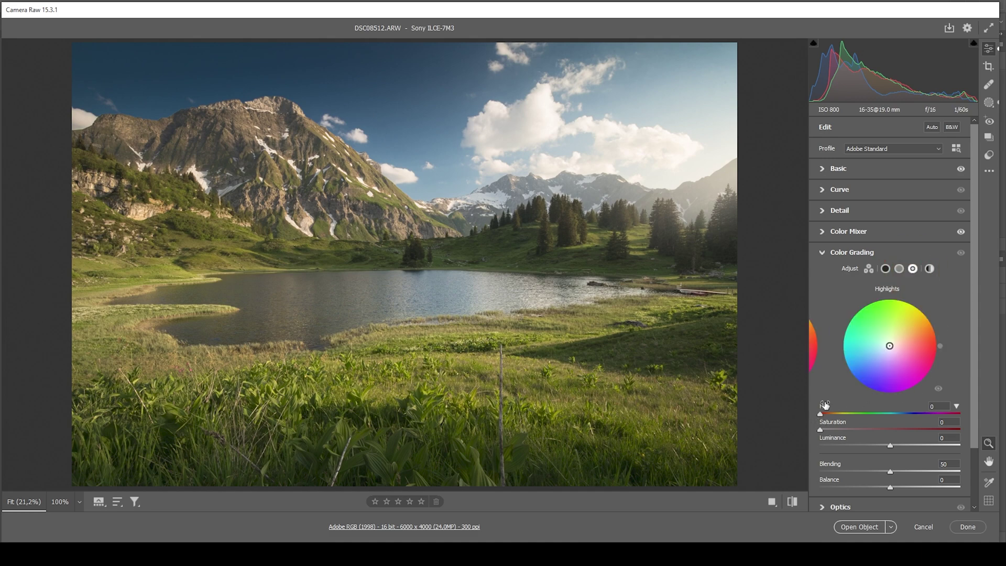
{"action": "left_click_drag", "start_coordinate": [818, 413], "coordinate": [835, 416]}
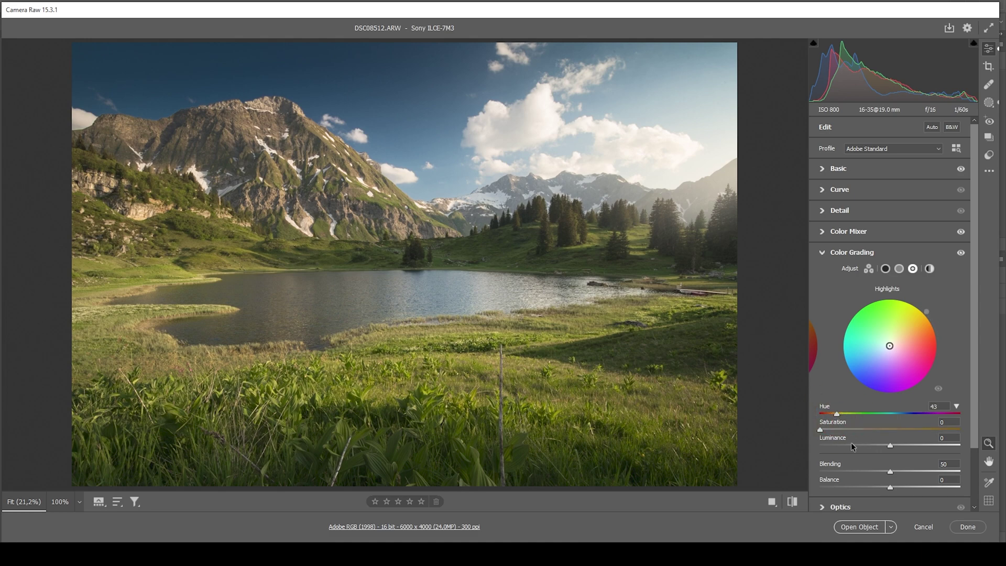
{"action": "left_click_drag", "start_coordinate": [821, 429], "coordinate": [853, 436]}
Step: Give the midtones a faint cool blue at Hue 222, Saturation 5
{"action": "left_click", "coordinate": [898, 268]}
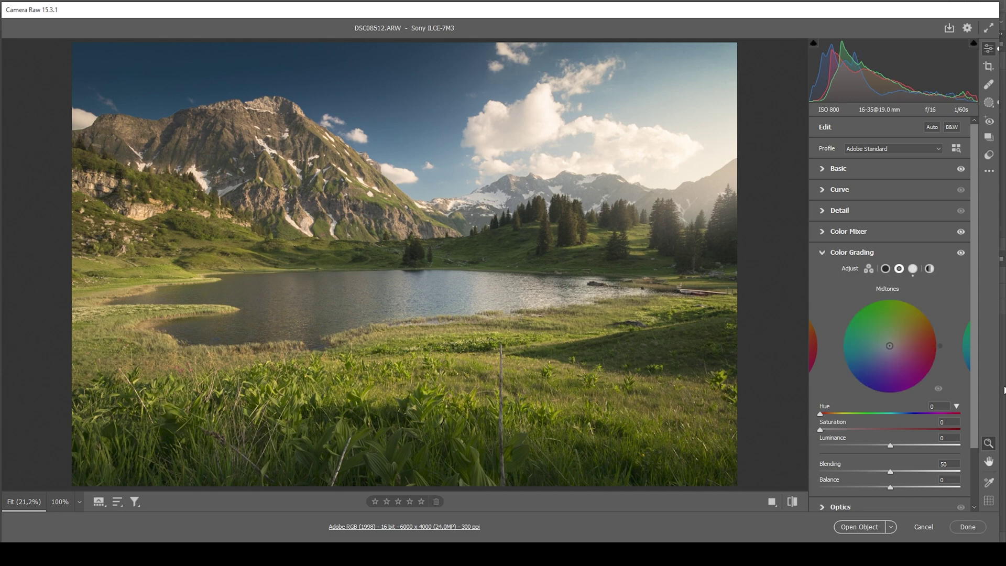
{"action": "left_click_drag", "start_coordinate": [819, 414], "coordinate": [906, 419]}
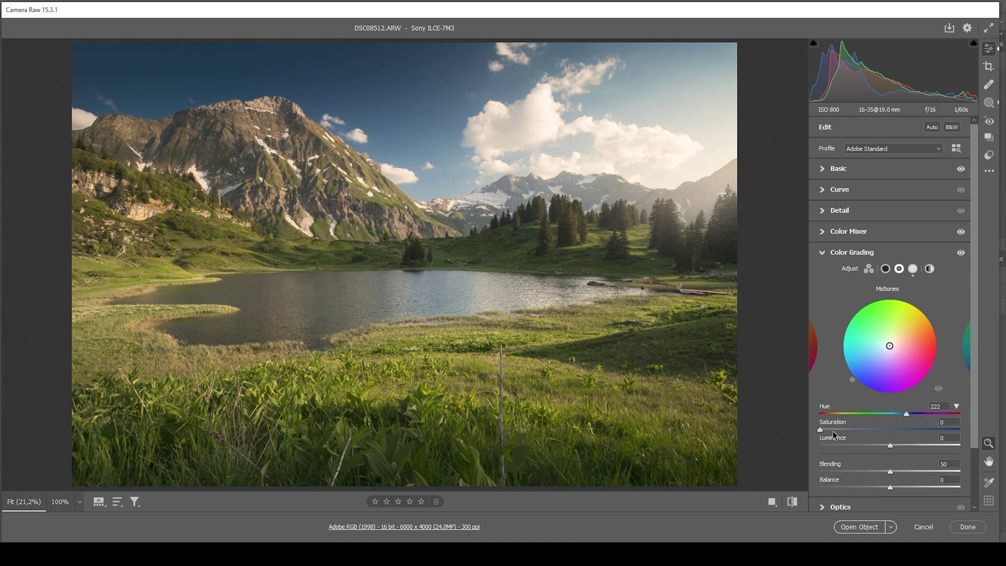
{"action": "left_click_drag", "start_coordinate": [820, 429], "coordinate": [826, 430]}
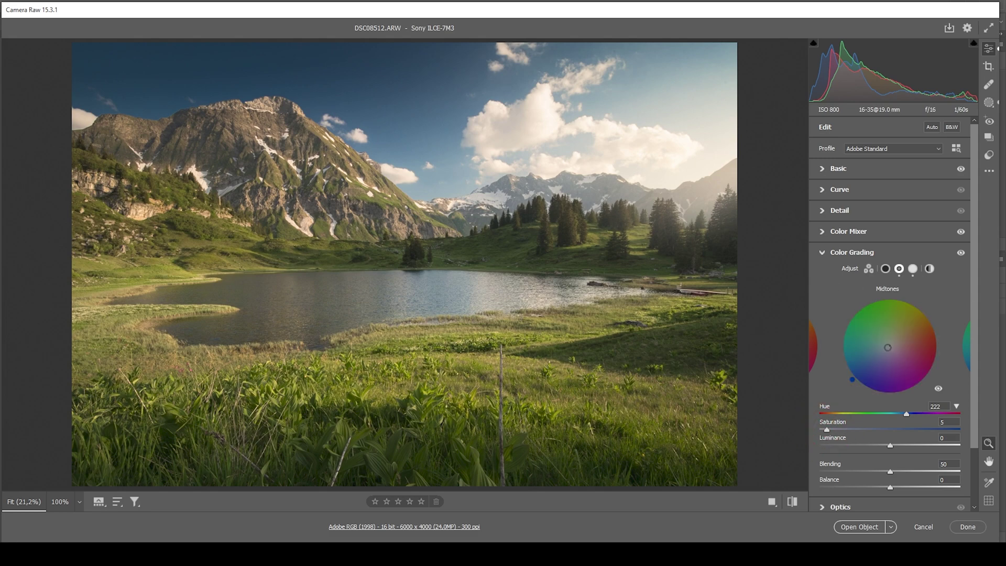
{"action": "left_click", "coordinate": [826, 254]}
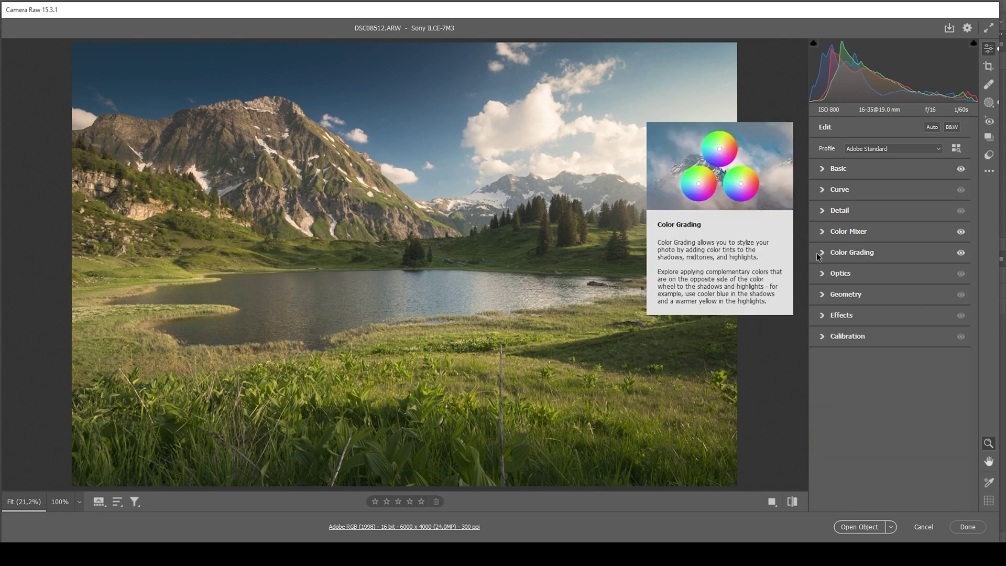
Step: Raise Calibration's Blue Primary Saturation to +7
{"action": "left_click", "coordinate": [823, 340]}
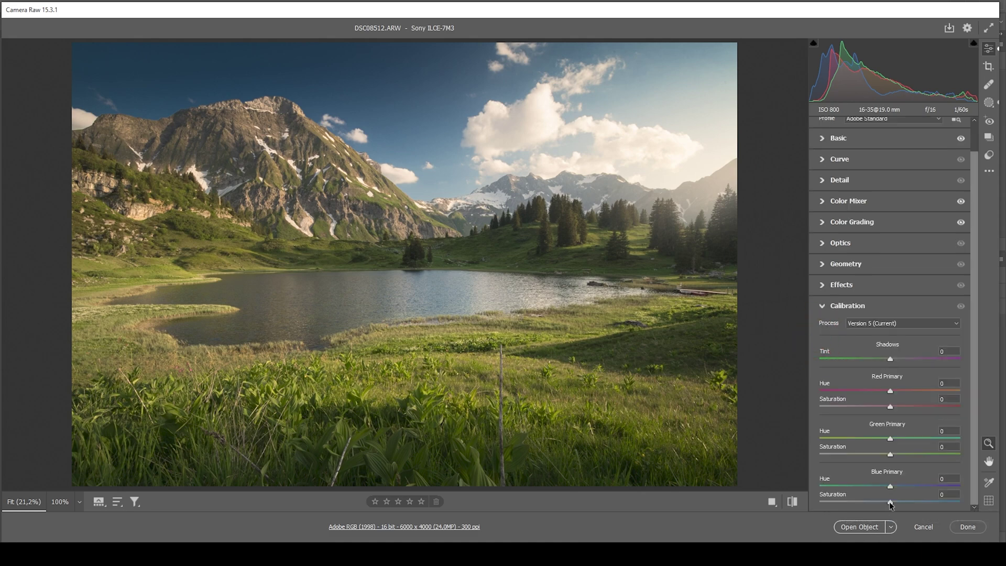
{"action": "left_click_drag", "start_coordinate": [889, 504], "coordinate": [896, 504]}
{"action": "left_click", "coordinate": [943, 305]}
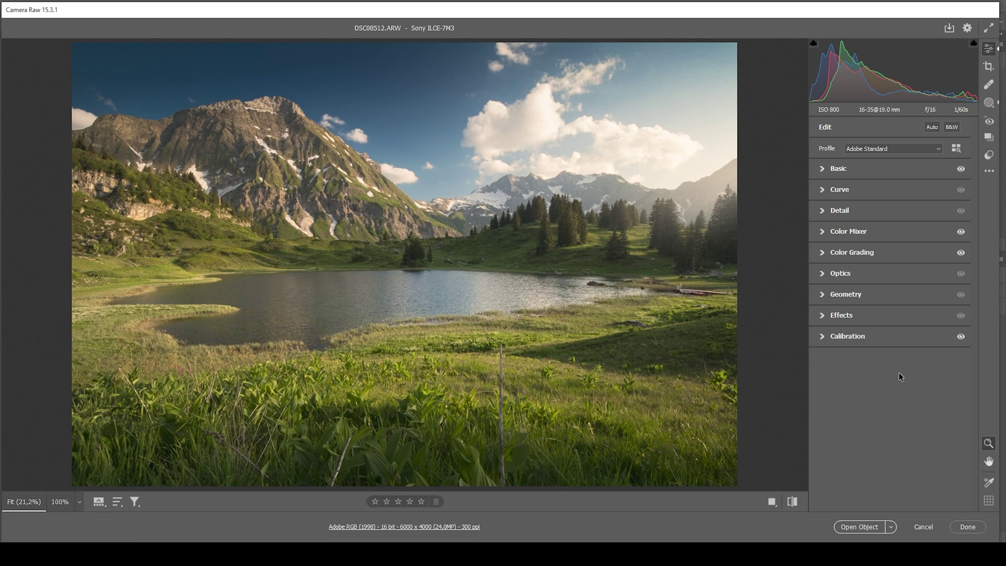
Step: Set Sharpening 67, Radius 0.5, Detail 100, Masking 74, and compare before/after
{"action": "left_click", "coordinate": [823, 215]}
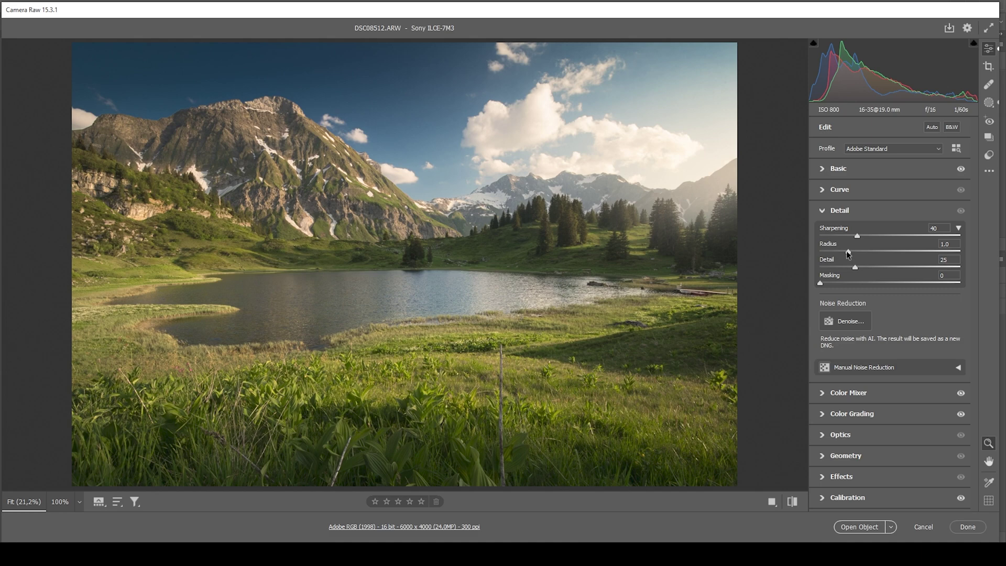
{"action": "left_click_drag", "start_coordinate": [847, 251], "coordinate": [718, 252]}
{"action": "left_click_drag", "start_coordinate": [855, 267], "coordinate": [983, 265]}
{"action": "left_click_drag", "start_coordinate": [824, 283], "coordinate": [923, 287]}
{"action": "left_click", "coordinate": [883, 234]}
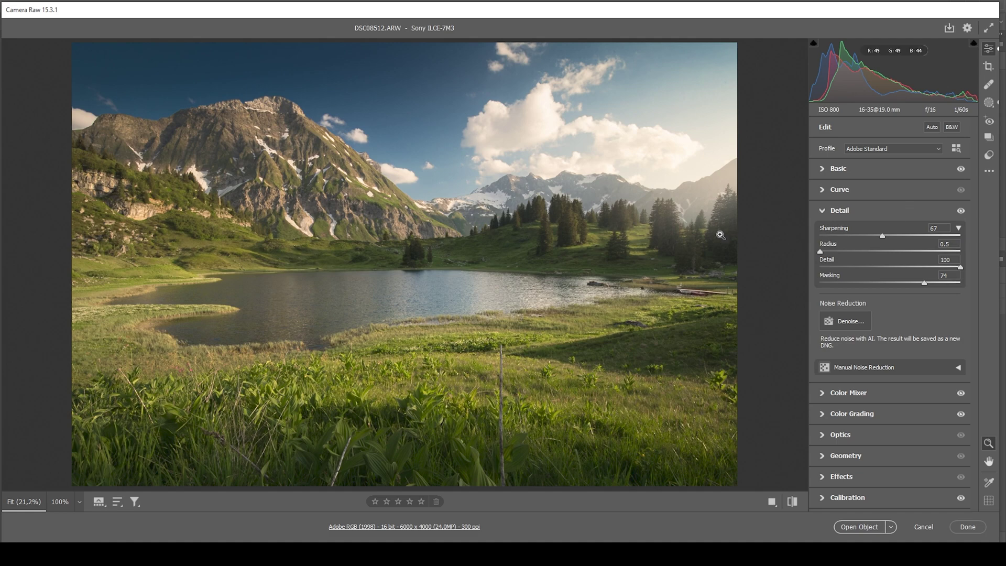
{"action": "left_click", "coordinate": [796, 504]}
{"action": "left_click", "coordinate": [796, 504]}
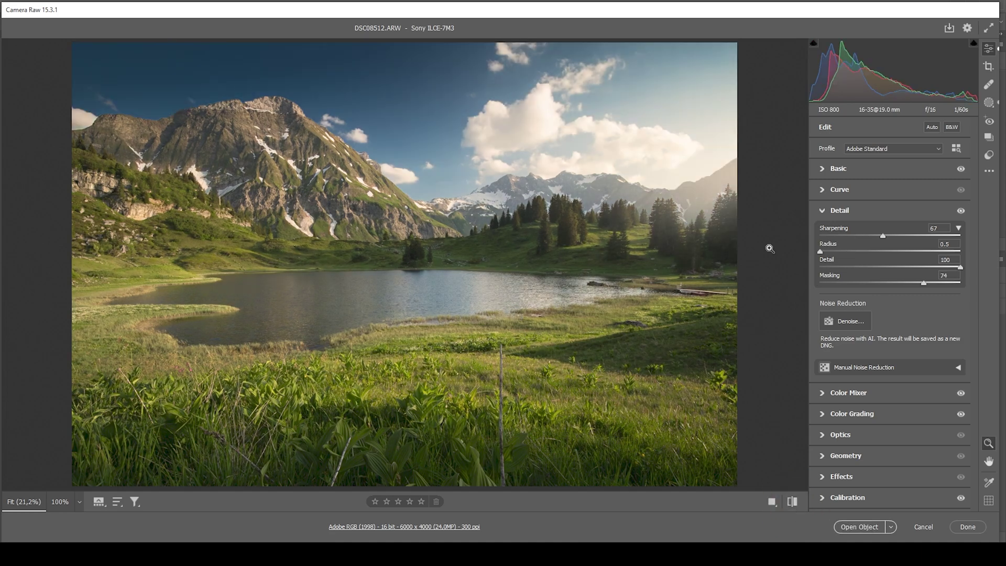
Step: Open the graded photo in Photoshop and pick the Content-Aware Spot Healing Brush
{"action": "left_click", "coordinate": [849, 528]}
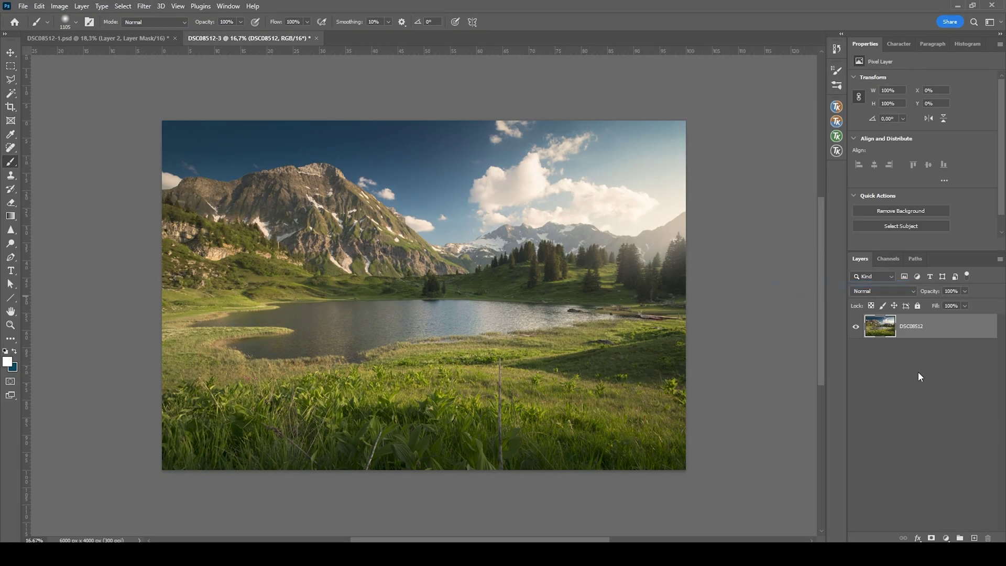
{"action": "left_click", "coordinate": [15, 144]}
{"action": "scroll", "coordinate": [501, 409], "scroll_direction": "up", "scroll_amount": 5}
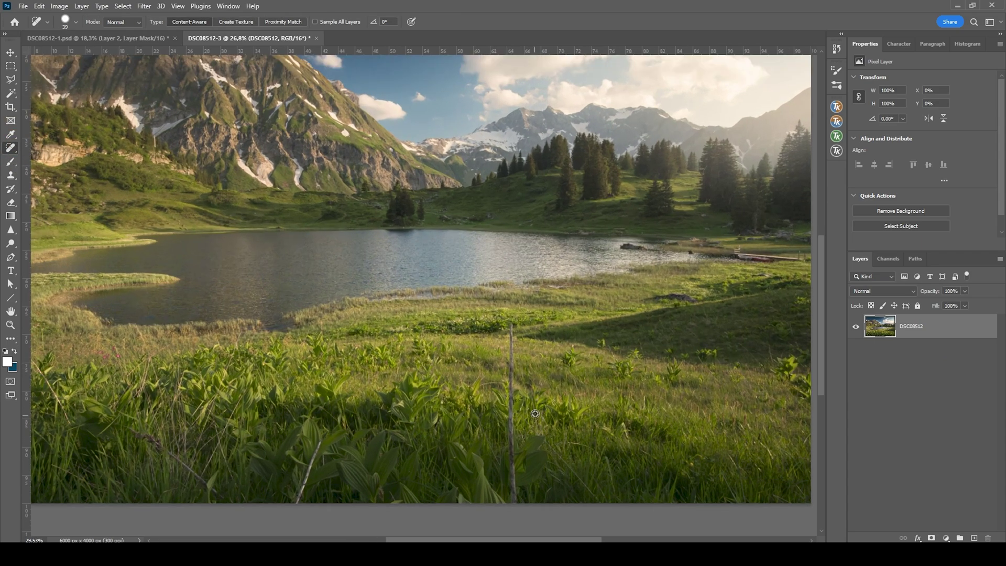
{"action": "scroll", "coordinate": [514, 377], "scroll_direction": "down", "scroll_amount": 2}
{"action": "scroll", "coordinate": [518, 352], "scroll_direction": "up", "scroll_amount": 1}
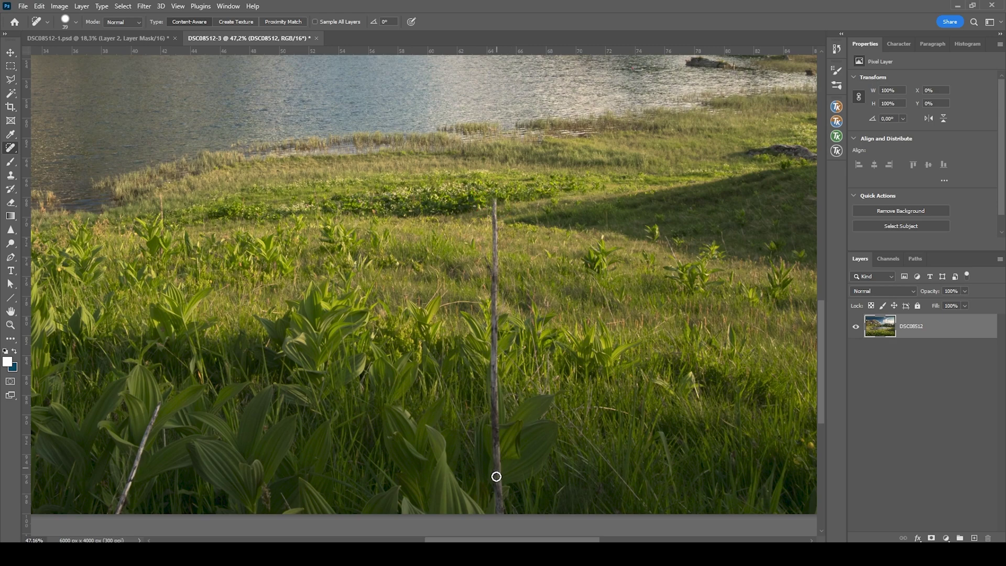
Step: Heal away the fence post and the diagonal plant stem in the foreground grass
{"action": "left_click", "coordinate": [499, 515], "text": "shift"}
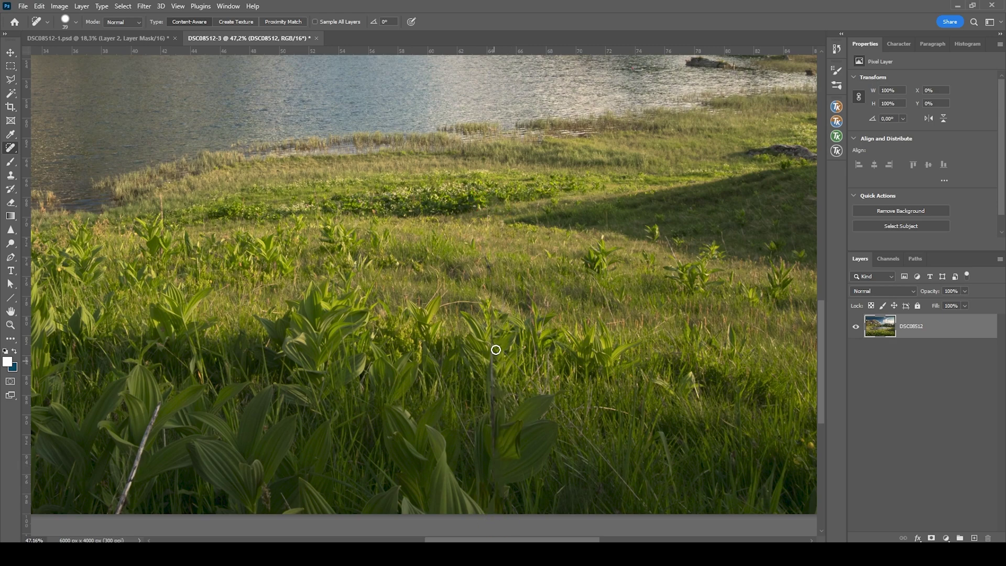
{"action": "left_click_drag", "start_coordinate": [157, 401], "coordinate": [117, 514]}
{"action": "scroll", "coordinate": [325, 416], "scroll_direction": "down", "scroll_amount": 3}
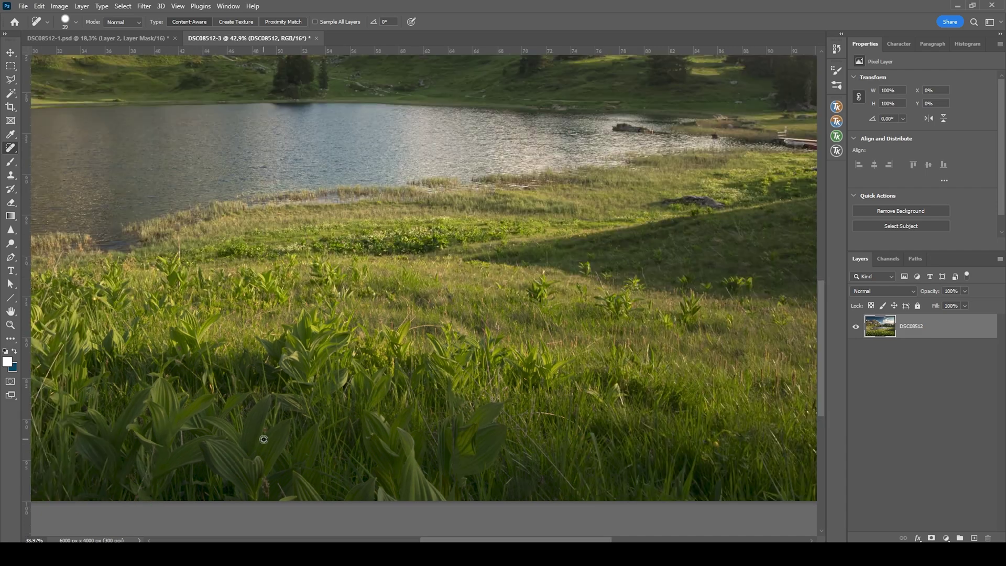
{"action": "scroll", "coordinate": [325, 416], "scroll_direction": "down", "scroll_amount": 2}
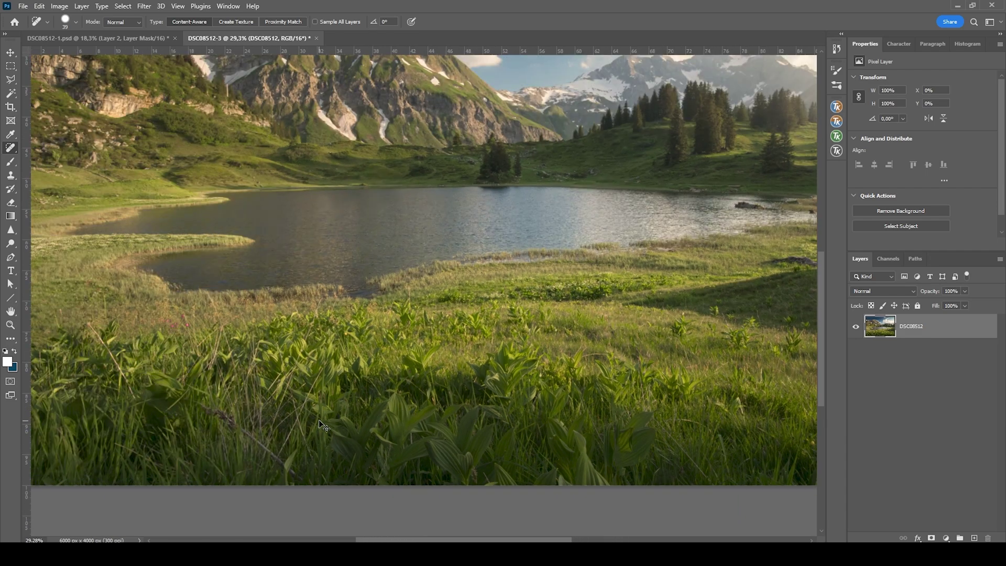
{"action": "scroll", "coordinate": [558, 344], "scroll_direction": "down", "scroll_amount": 2}
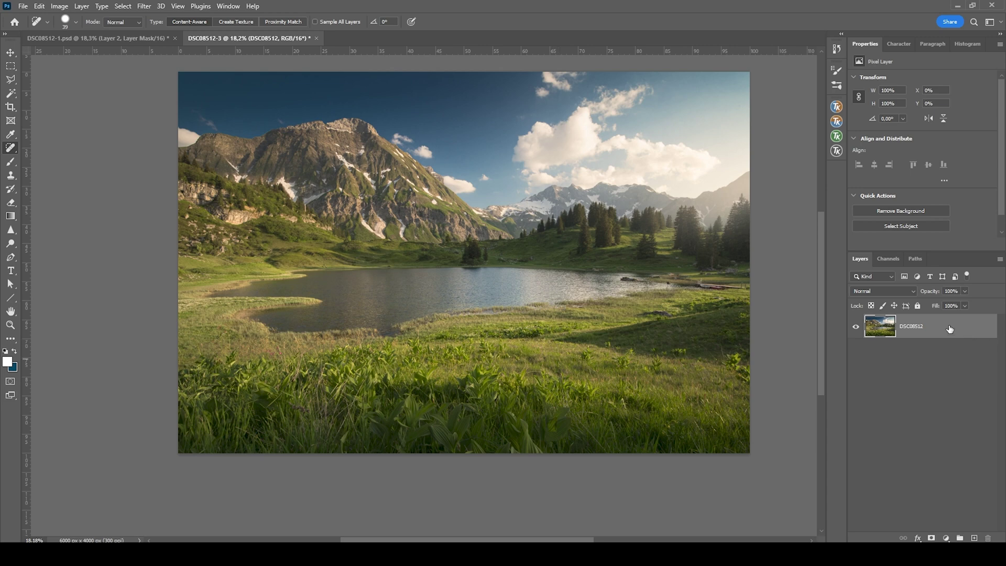
{"action": "key", "text": "ctrl+t"}
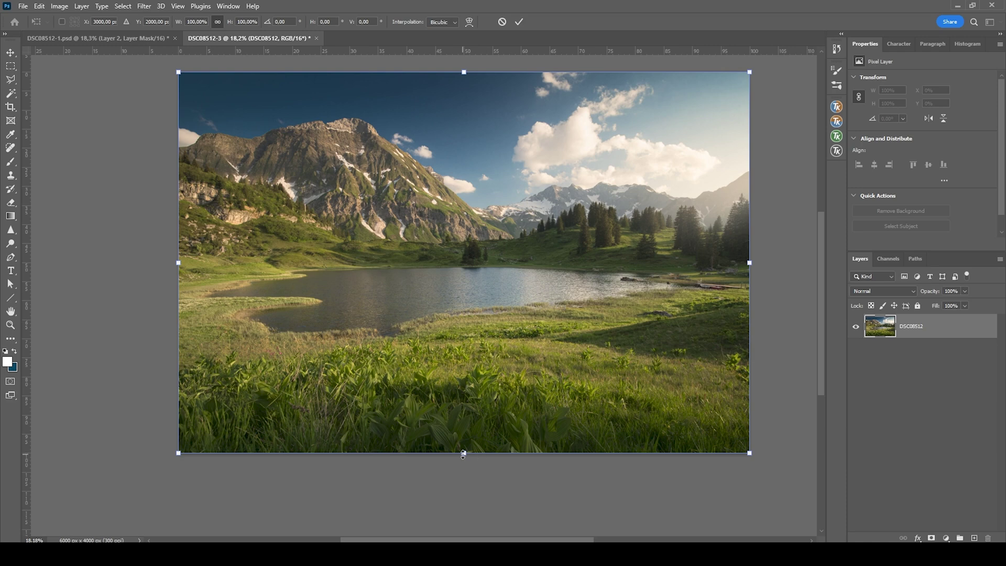
Step: Stretch the photo layer down to 105.63% height, then select the DSC08512 layer
{"action": "left_click_drag", "start_coordinate": [463, 453], "coordinate": [463, 474]}
{"action": "key", "text": "Return"}
{"action": "key", "text": "j"}
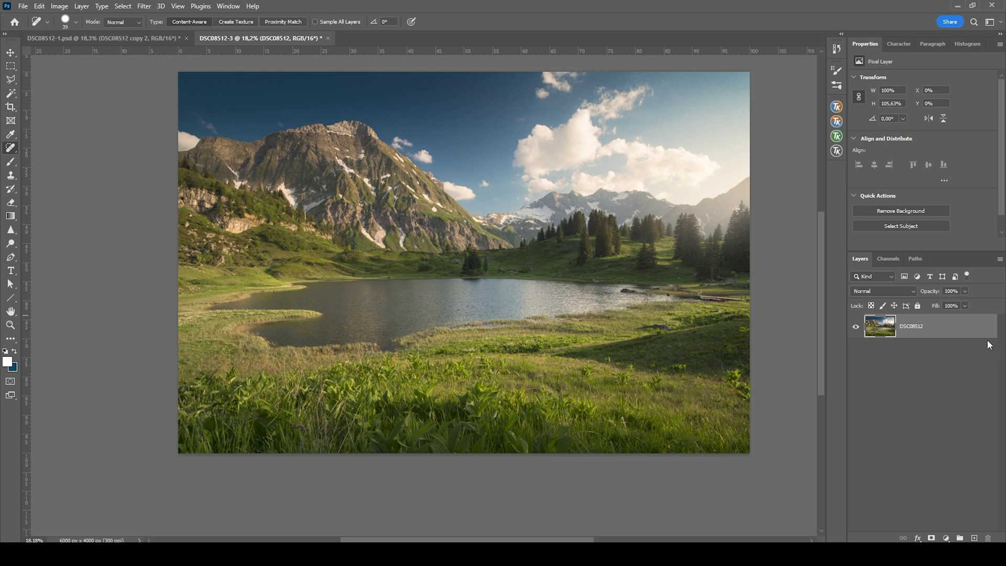
{"action": "left_click", "coordinate": [912, 322]}
Step: Duplicate DSC08512 and apply a Gaussian Blur of radius 33,2 to the copy
{"action": "key", "text": "ctrl+j"}
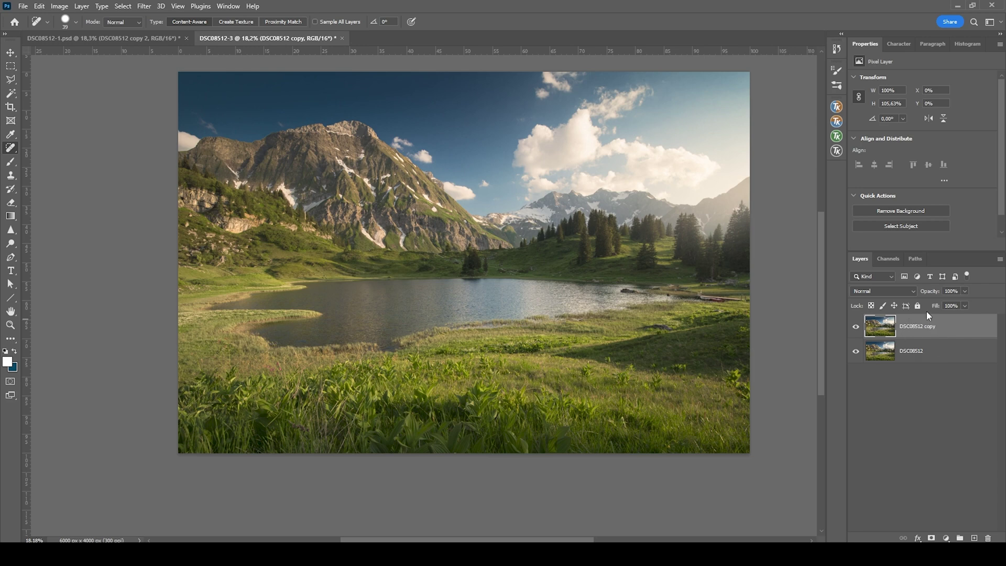
{"action": "left_click", "coordinate": [146, 6]}
{"action": "mouse_move", "coordinate": [202, 140]}
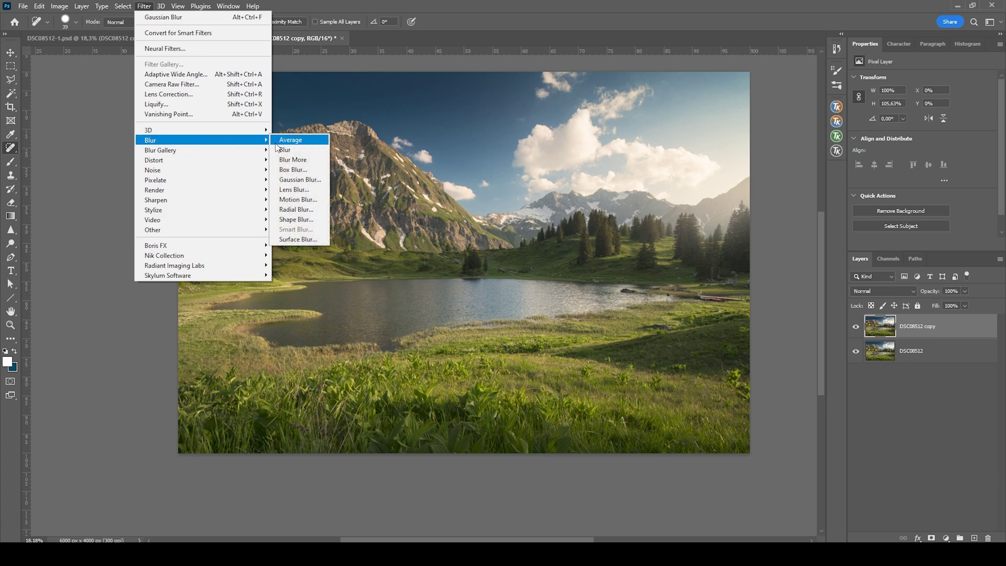
{"action": "left_click", "coordinate": [292, 181]}
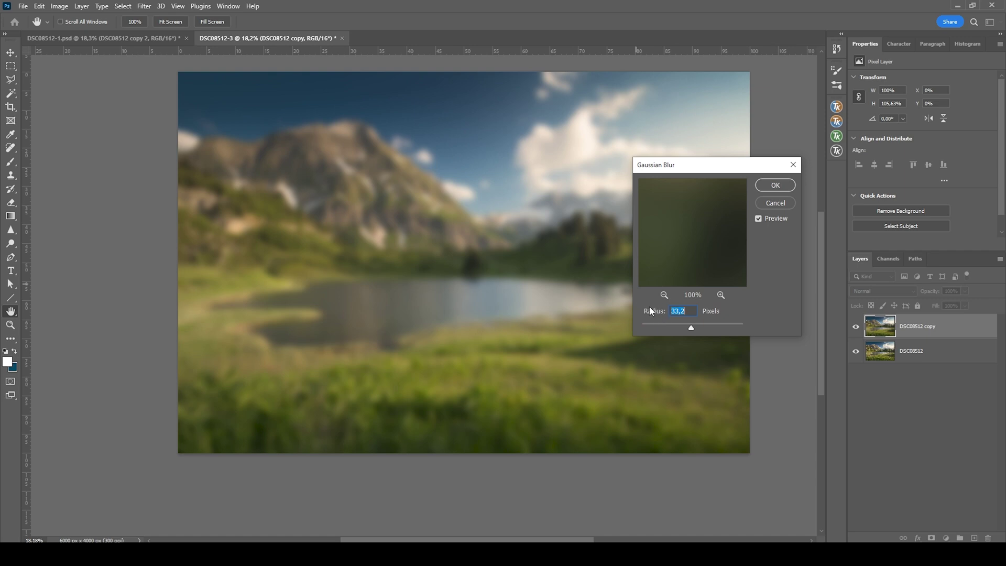
{"action": "left_click", "coordinate": [777, 184]}
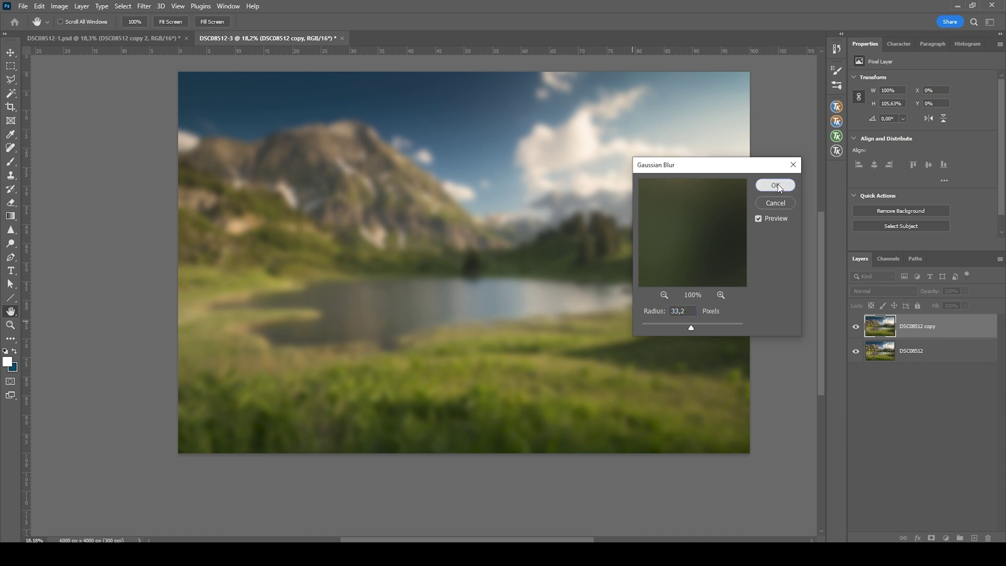
{"action": "key", "text": "j"}
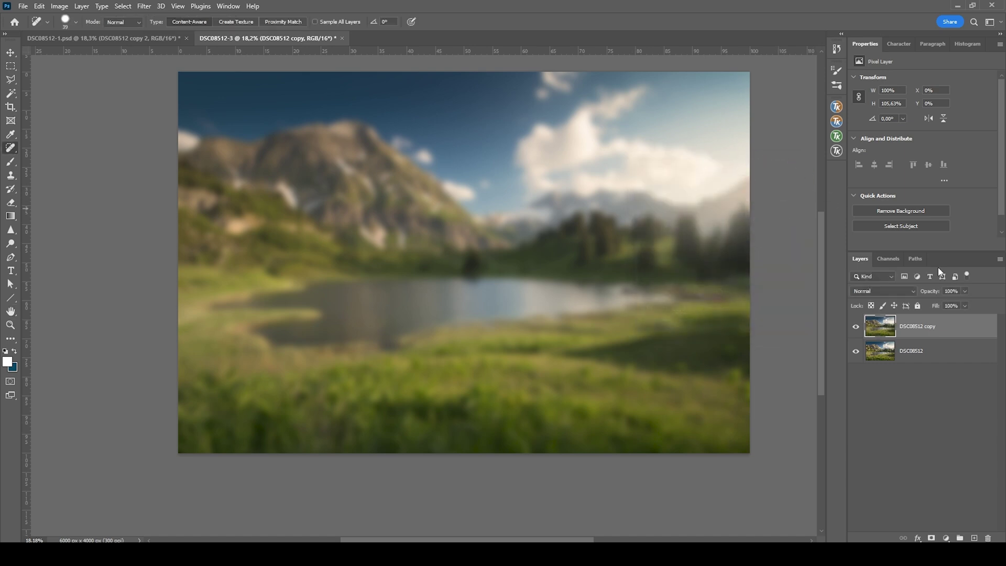
Step: Fade the blur to Lighten mode at 20% opacity
{"action": "left_click", "coordinate": [42, 7]}
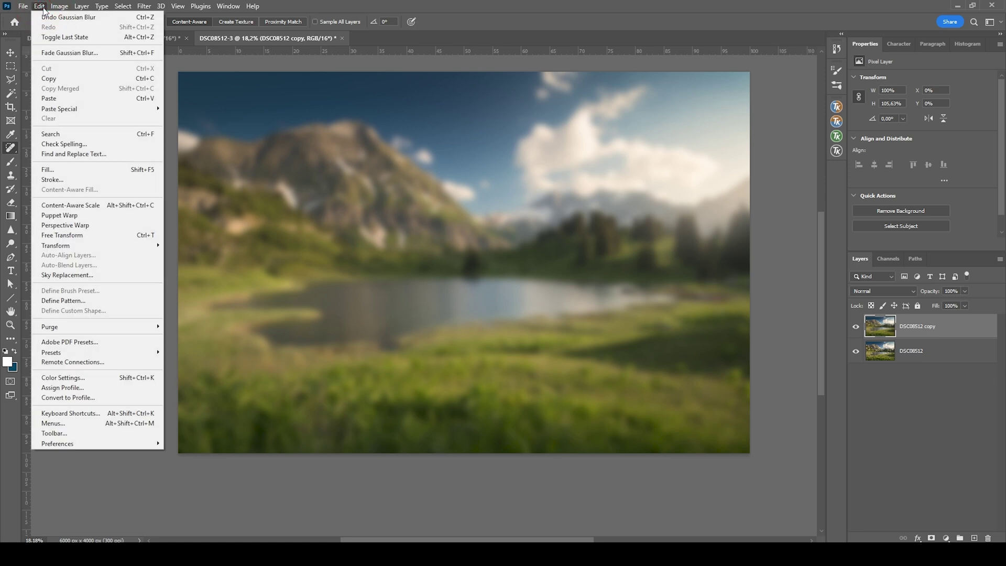
{"action": "left_click", "coordinate": [69, 53]}
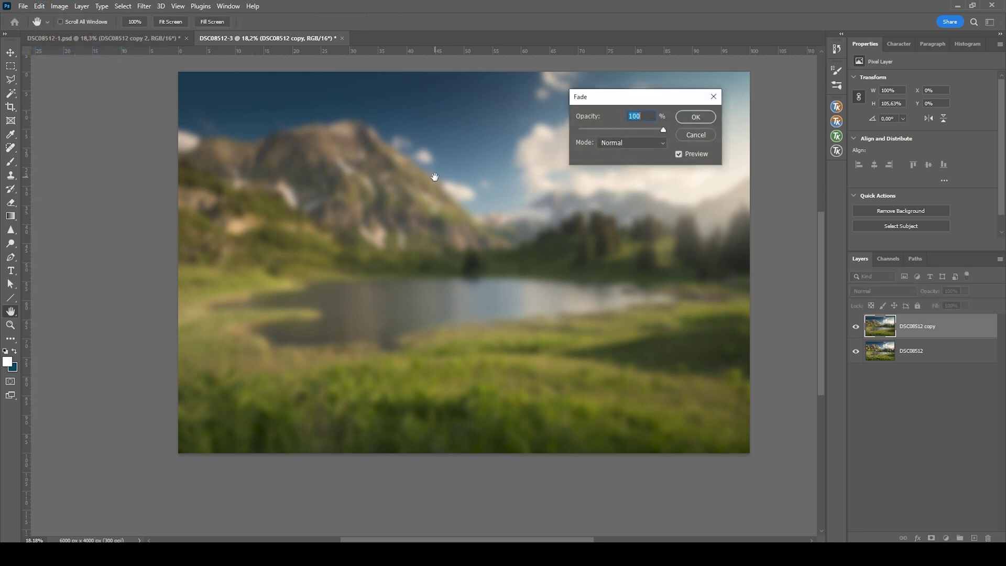
{"action": "left_click", "coordinate": [609, 143]}
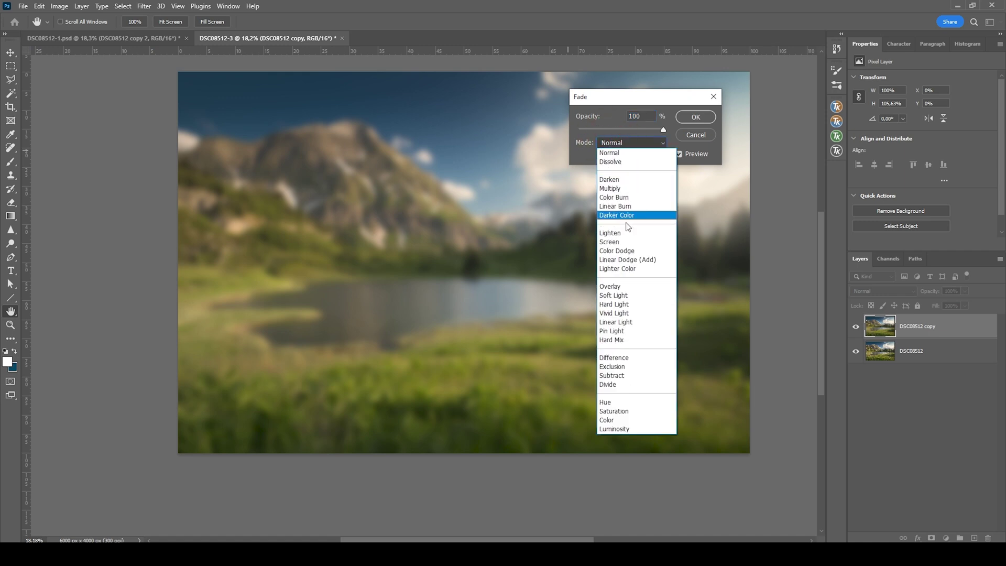
{"action": "left_click", "coordinate": [620, 234]}
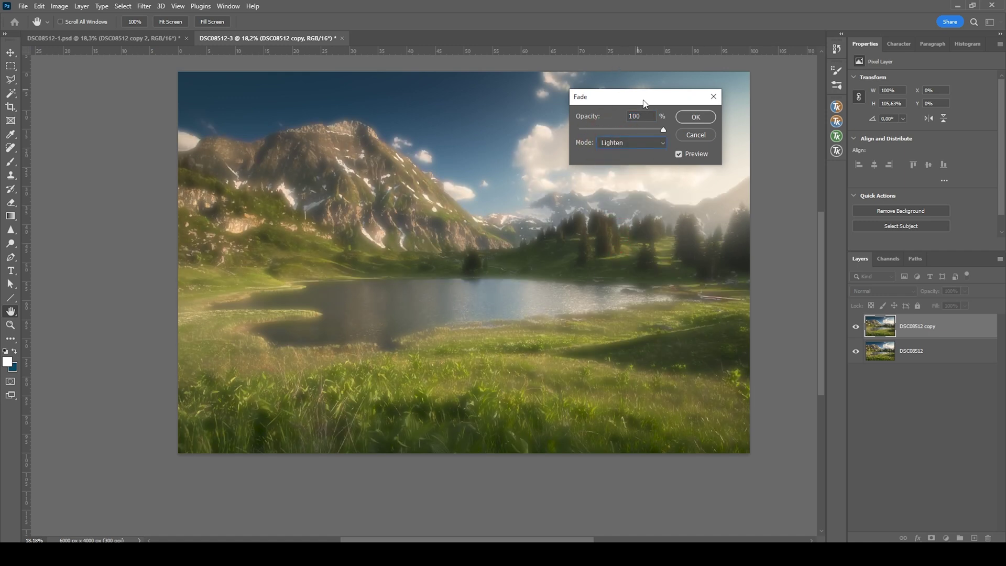
{"action": "left_click_drag", "start_coordinate": [644, 103], "coordinate": [700, 106]}
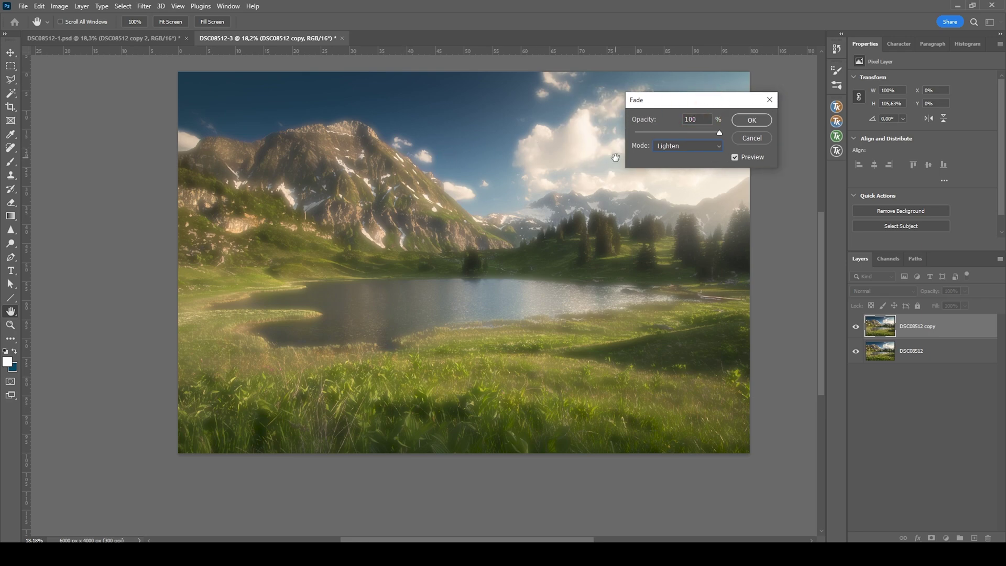
{"action": "left_click_drag", "start_coordinate": [717, 133], "coordinate": [652, 136]}
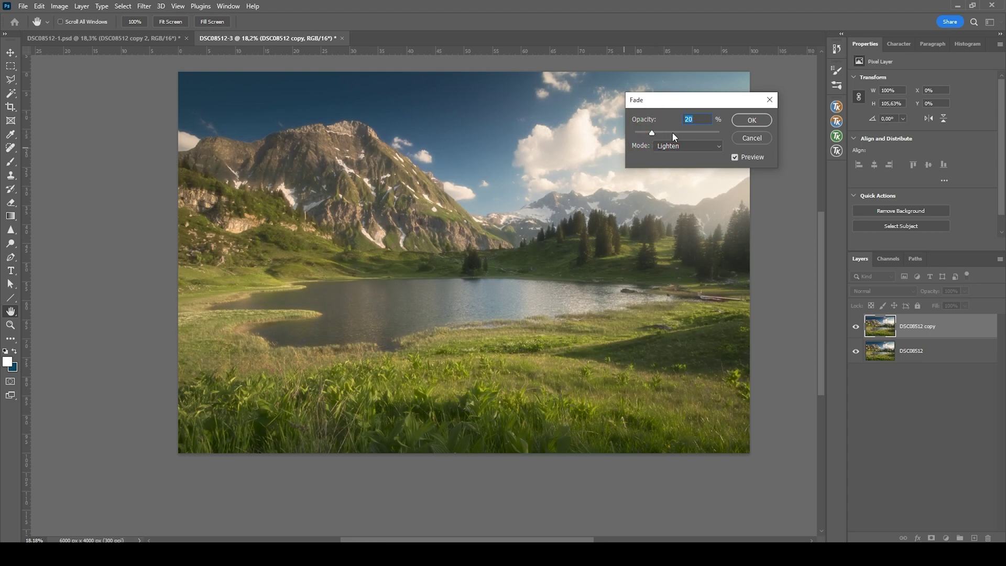
{"action": "left_click", "coordinate": [741, 121]}
{"action": "key", "text": "j"}
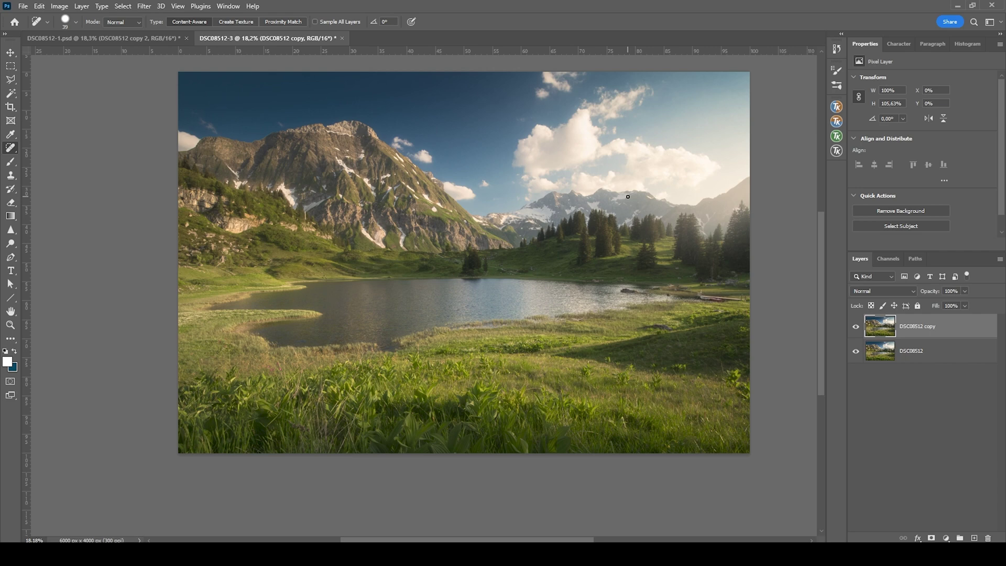
Step: Add a layer mask to DSC08512 copy and paint out the glow over the foreground grass
{"action": "left_click", "coordinate": [931, 537]}
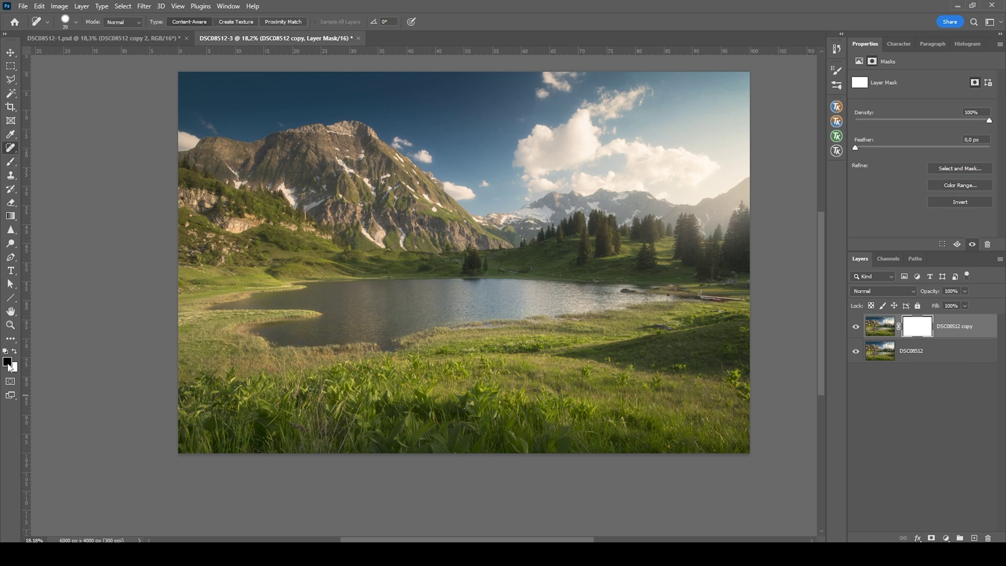
{"action": "key", "text": "b"}
{"action": "left_click_drag", "start_coordinate": [377, 258], "coordinate": [398, 214]}
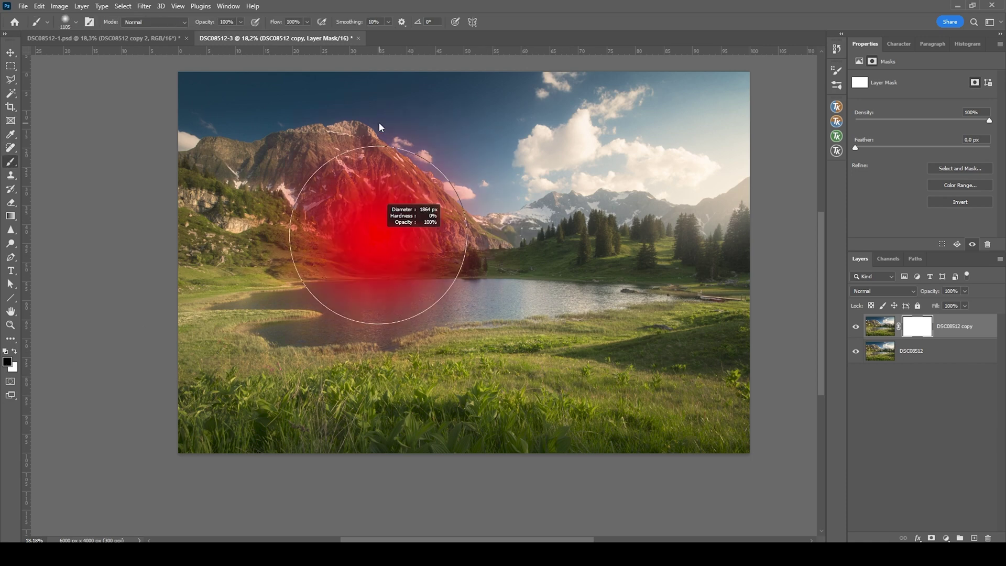
{"action": "left_click_drag", "start_coordinate": [426, 401], "coordinate": [393, 400]}
{"action": "mouse_move", "coordinate": [242, 460]}
{"action": "left_mouse_down"}
{"action": "mouse_move", "coordinate": [341, 435]}
{"action": "mouse_move", "coordinate": [218, 415]}
{"action": "left_mouse_up"}
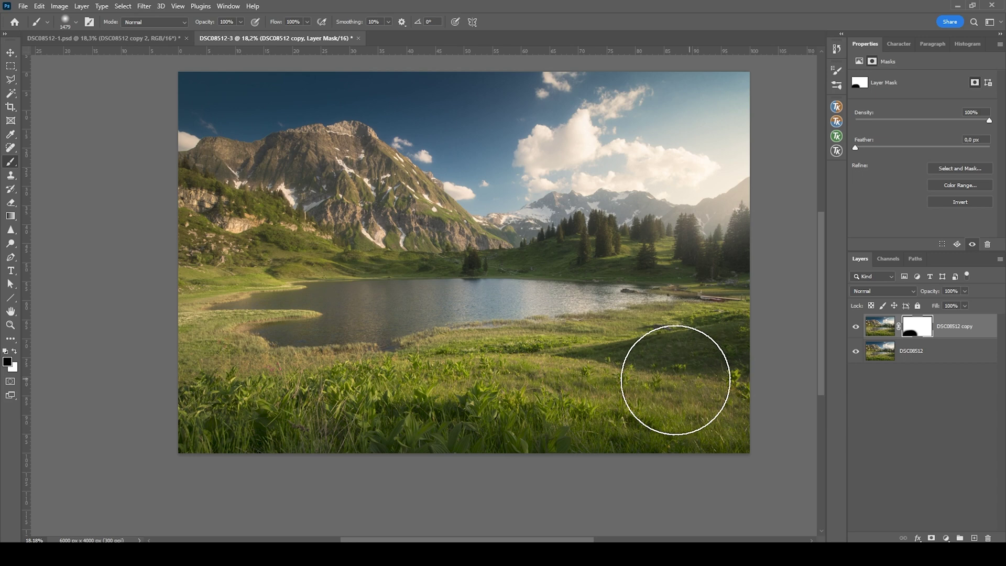
{"action": "mouse_move", "coordinate": [702, 384]}
{"action": "left_mouse_down"}
{"action": "mouse_move", "coordinate": [572, 422]}
{"action": "mouse_move", "coordinate": [344, 294]}
{"action": "left_mouse_up"}
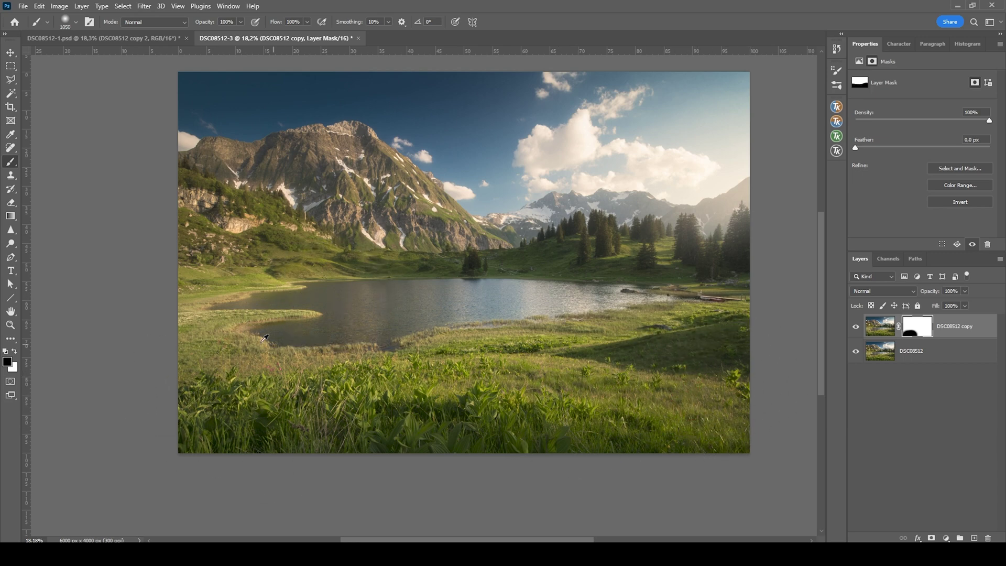
Step: With a smaller brush, mask the glow along the far shoreline, right-hand trees and left slopes
{"action": "left_click_drag", "start_coordinate": [550, 272], "coordinate": [543, 274]}
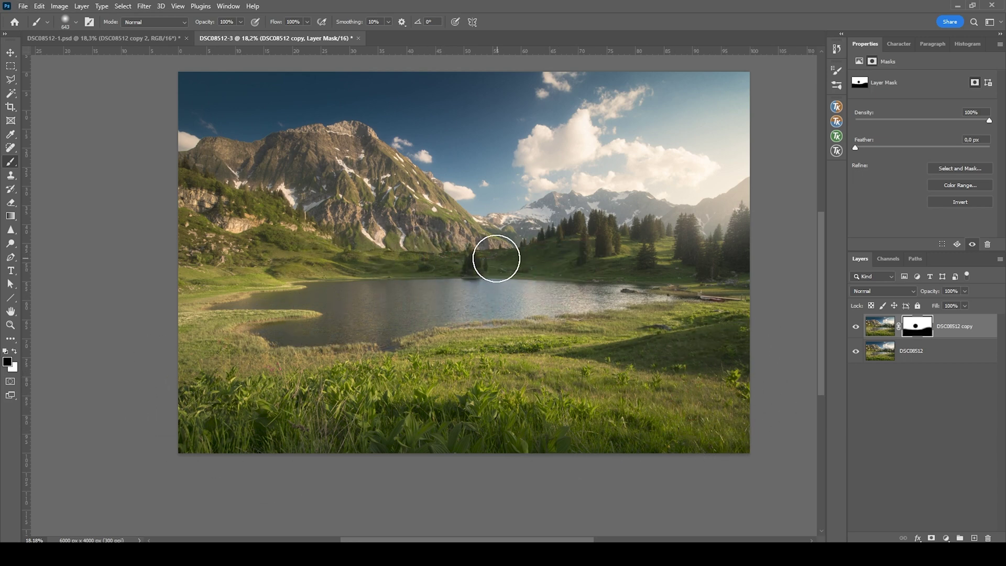
{"action": "left_click", "coordinate": [486, 256]}
{"action": "mouse_move", "coordinate": [459, 255]}
{"action": "left_mouse_down"}
{"action": "mouse_move", "coordinate": [515, 257]}
{"action": "mouse_move", "coordinate": [570, 240]}
{"action": "mouse_move", "coordinate": [554, 252]}
{"action": "mouse_move", "coordinate": [576, 260]}
{"action": "left_mouse_up"}
{"action": "left_click", "coordinate": [597, 266]}
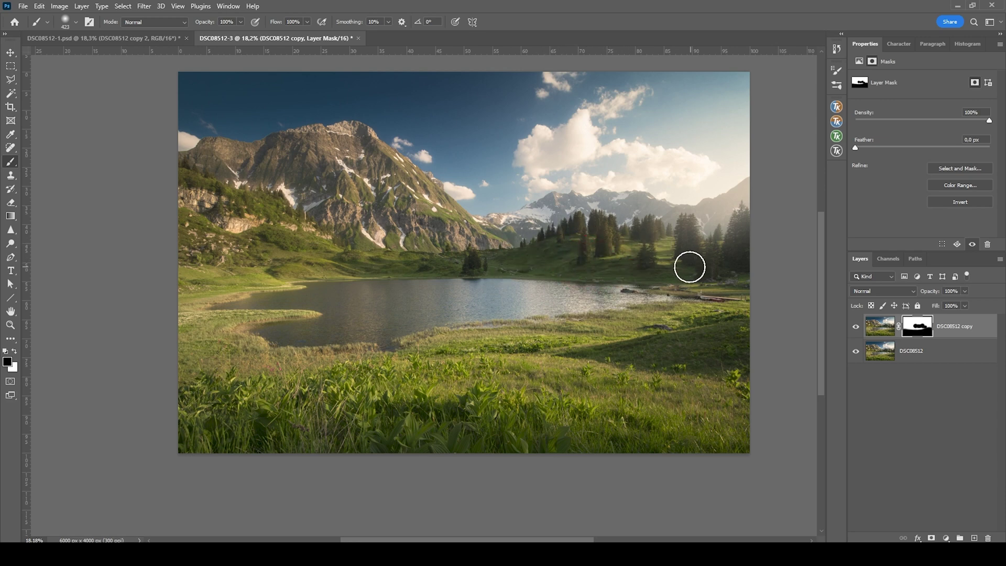
{"action": "left_click", "coordinate": [693, 265]}
{"action": "mouse_move", "coordinate": [692, 265]}
{"action": "left_mouse_down"}
{"action": "mouse_move", "coordinate": [756, 251]}
{"action": "mouse_move", "coordinate": [728, 267]}
{"action": "mouse_move", "coordinate": [736, 271]}
{"action": "left_mouse_up"}
{"action": "left_click_drag", "start_coordinate": [413, 275], "coordinate": [283, 240]}
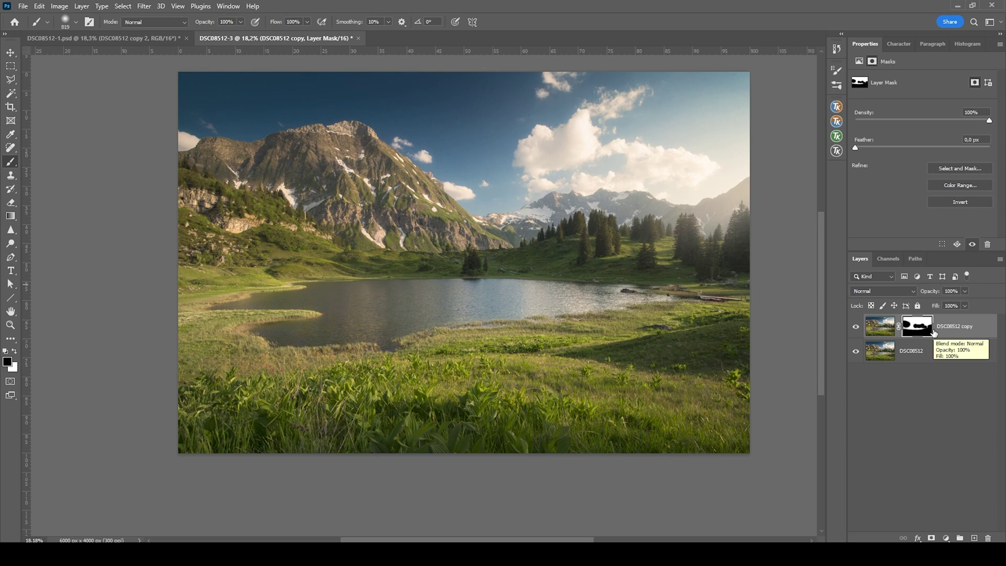
{"action": "key", "text": "ctrl+2"}
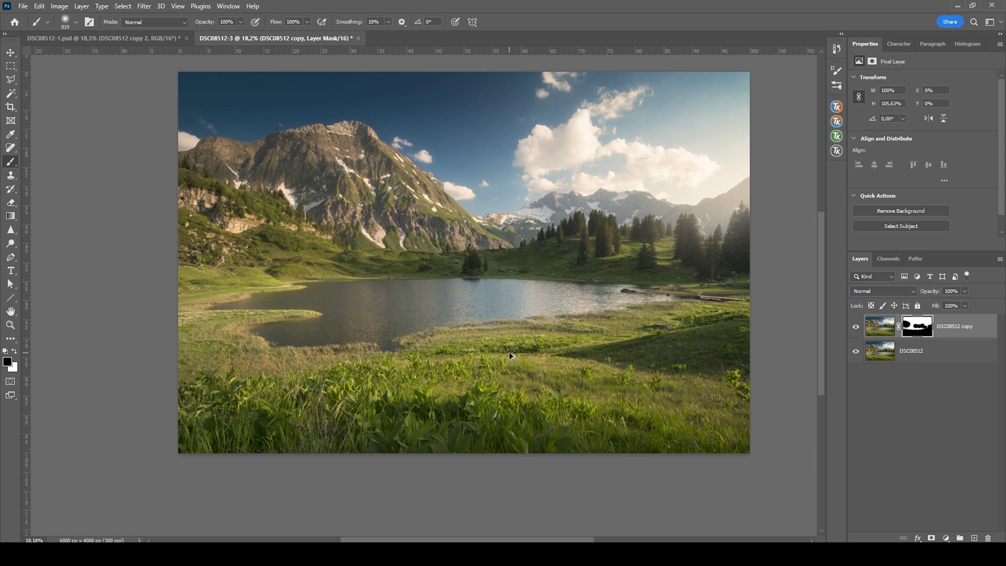
{"action": "key", "text": "ctrl+alt+2"}
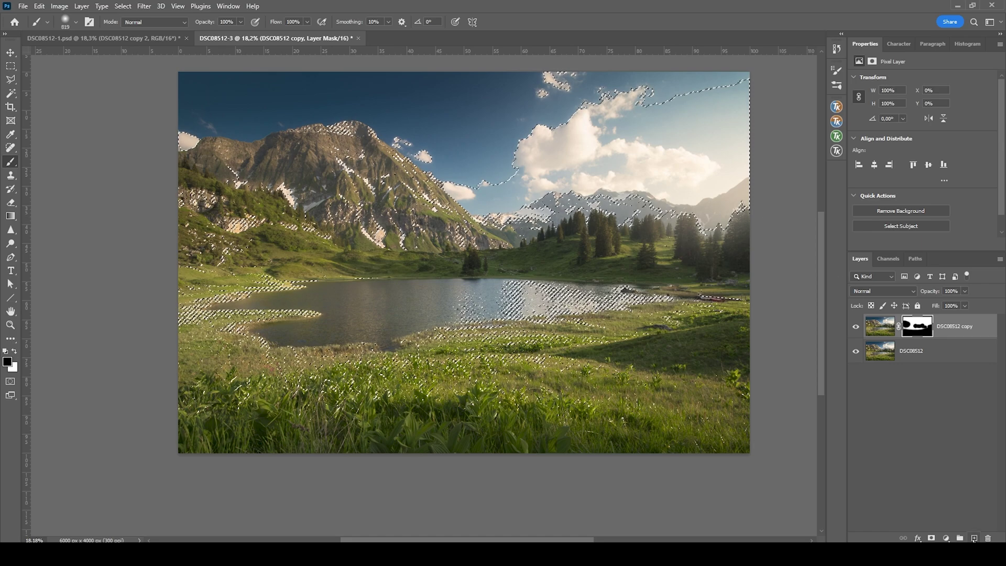
Step: Add an empty Layer 1 whose mask comes from the luminosity highlight selection
{"action": "left_click", "coordinate": [973, 537]}
{"action": "key", "text": "x"}
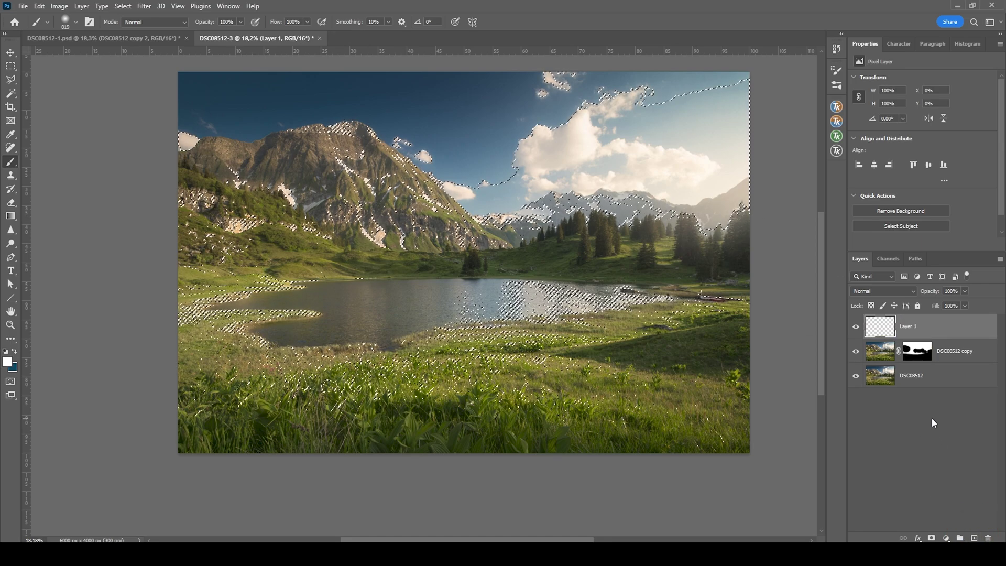
{"action": "left_click", "coordinate": [932, 538]}
{"action": "key", "text": "x"}
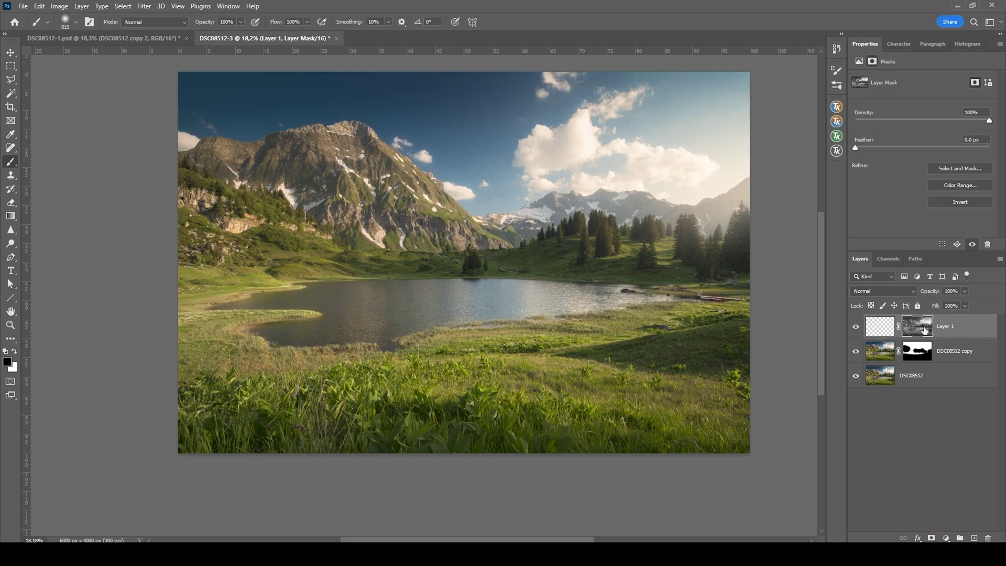
Step: Target Layer 1's pixels and set its blend mode to Overlay
{"action": "left_click", "coordinate": [876, 330]}
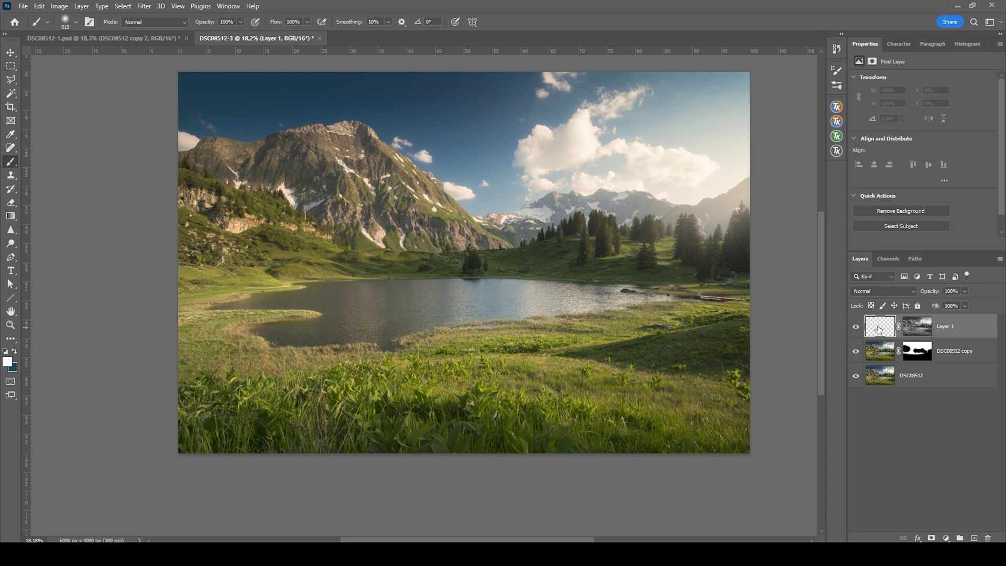
{"action": "left_click", "coordinate": [882, 291]}
{"action": "left_click", "coordinate": [881, 414]}
{"action": "left_click", "coordinate": [876, 318]}
Step: Set the foreground colour to white and the brush opacity to 40%
{"action": "left_click", "coordinate": [8, 361]}
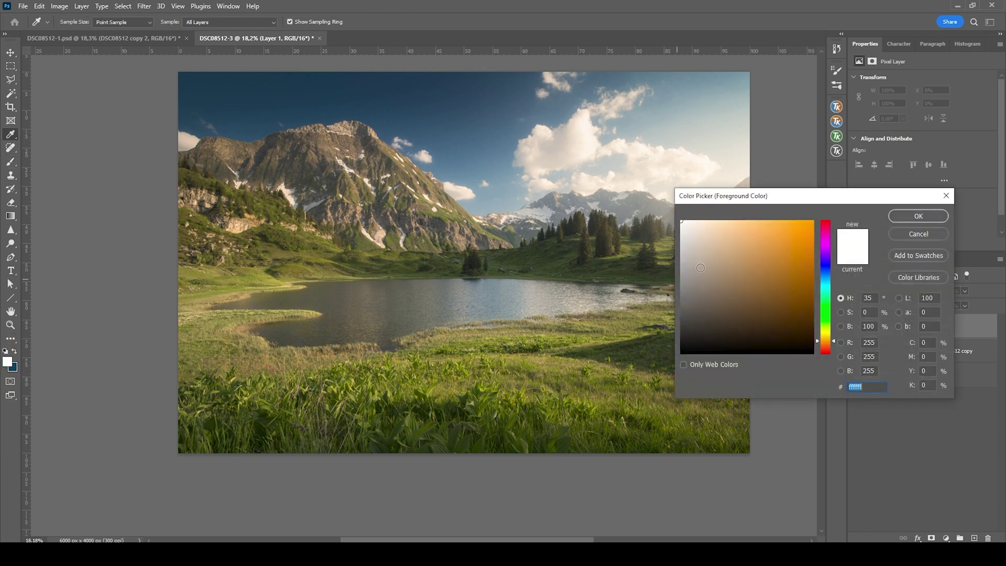
{"action": "left_click", "coordinate": [915, 215]}
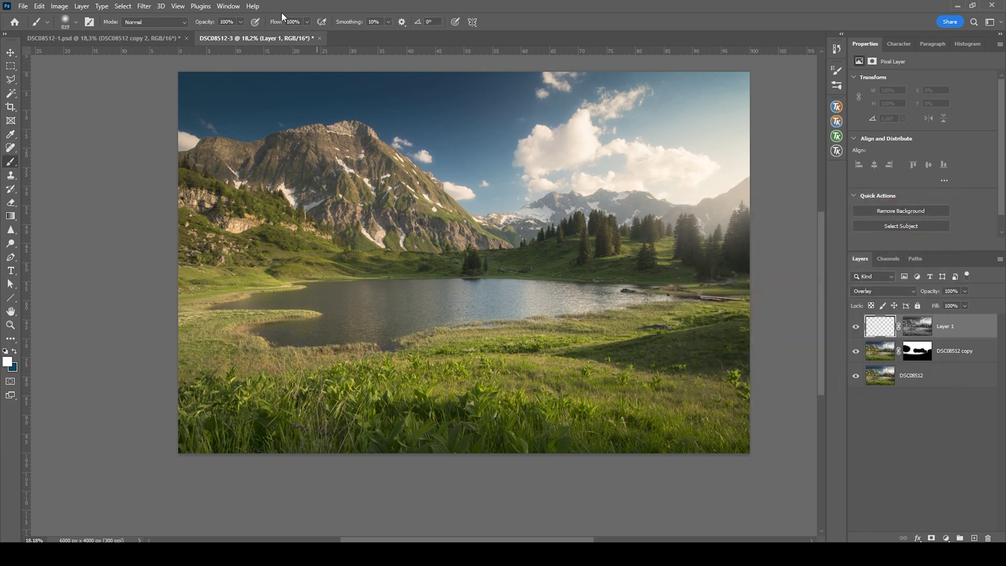
{"action": "left_click", "coordinate": [241, 22]}
{"action": "left_click_drag", "start_coordinate": [242, 33], "coordinate": [211, 36]}
Step: Paint soft white over the foreground grass and left side, then toggle Layer 1 to compare
{"action": "mouse_move", "coordinate": [608, 269]}
{"action": "left_mouse_down"}
{"action": "mouse_move", "coordinate": [590, 265]}
{"action": "mouse_move", "coordinate": [579, 243]}
{"action": "mouse_move", "coordinate": [713, 254]}
{"action": "mouse_move", "coordinate": [702, 242]}
{"action": "mouse_move", "coordinate": [733, 229]}
{"action": "left_mouse_up"}
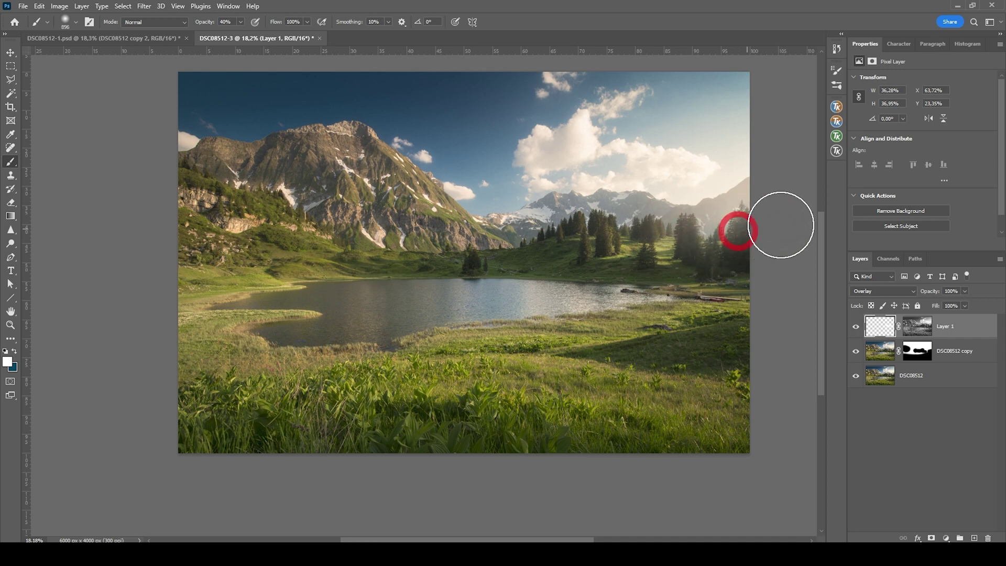
{"action": "right_click", "coordinate": [673, 247], "text": "alt"}
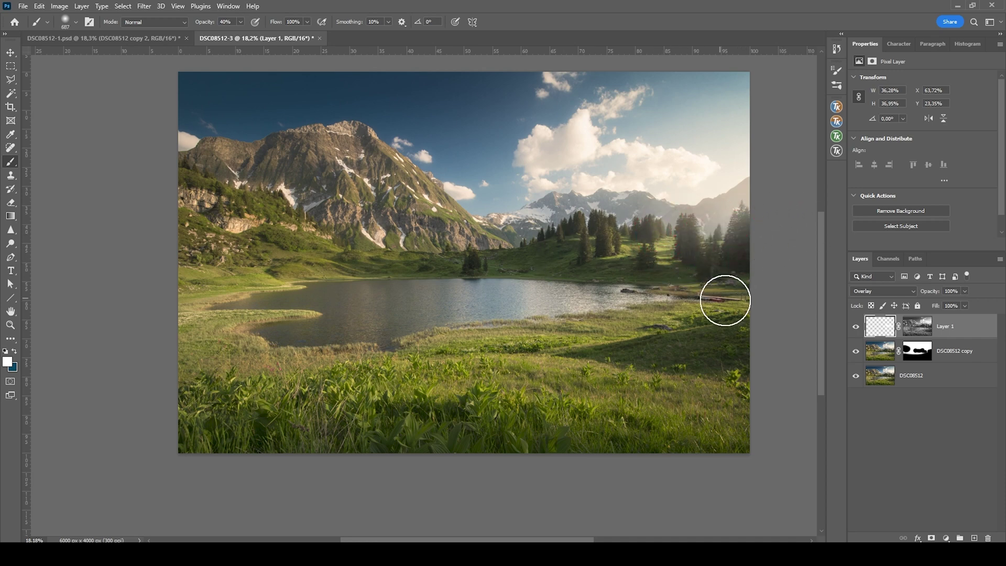
{"action": "right_click", "coordinate": [674, 316], "text": "alt"}
{"action": "mouse_move", "coordinate": [618, 330]}
{"action": "left_mouse_down"}
{"action": "mouse_move", "coordinate": [392, 371]}
{"action": "mouse_move", "coordinate": [251, 225]}
{"action": "mouse_move", "coordinate": [342, 147]}
{"action": "left_mouse_up"}
{"action": "right_click", "coordinate": [343, 147], "text": "alt"}
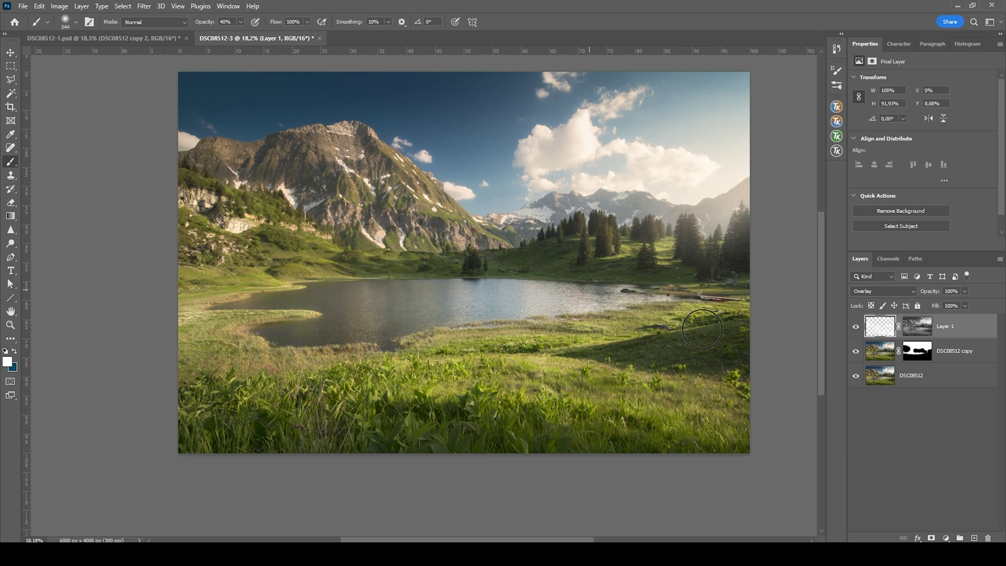
{"action": "left_click", "coordinate": [856, 328]}
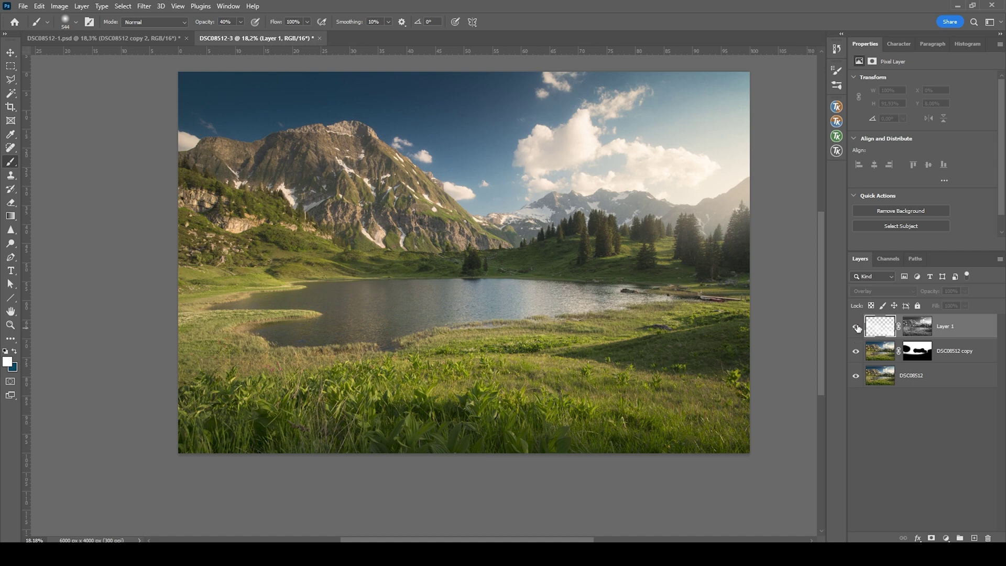
{"action": "left_click", "coordinate": [856, 328]}
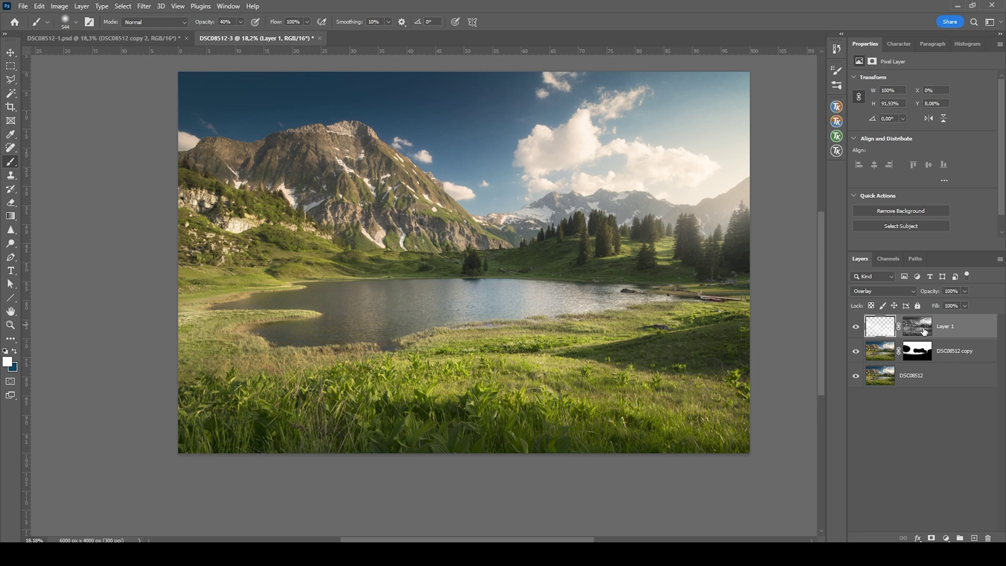
{"action": "scroll", "coordinate": [590, 411], "scroll_direction": "up", "scroll_amount": 1}
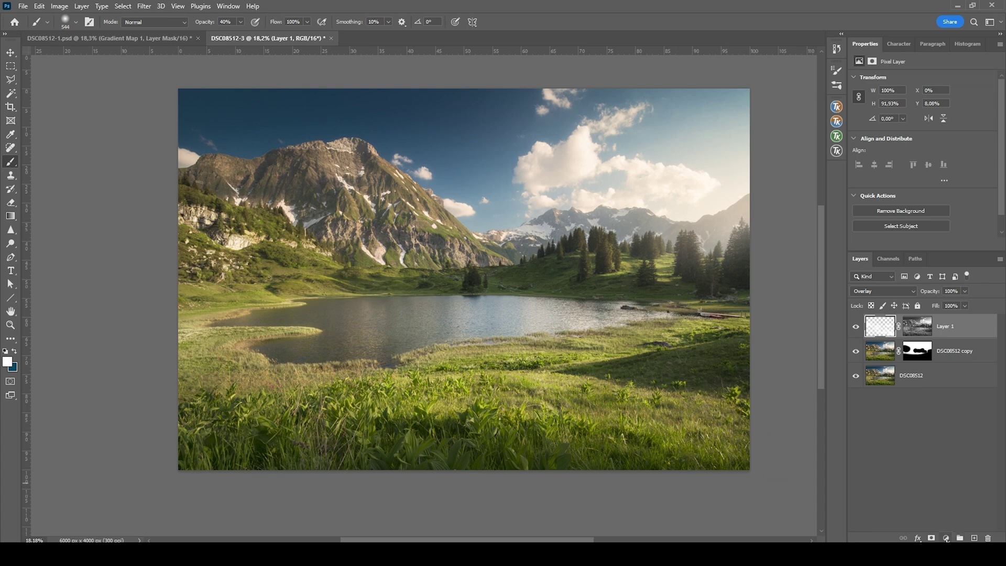
Step: Add a Gradient Map adjustment layer blended in Overlay at 20% opacity
{"action": "left_click", "coordinate": [946, 538]}
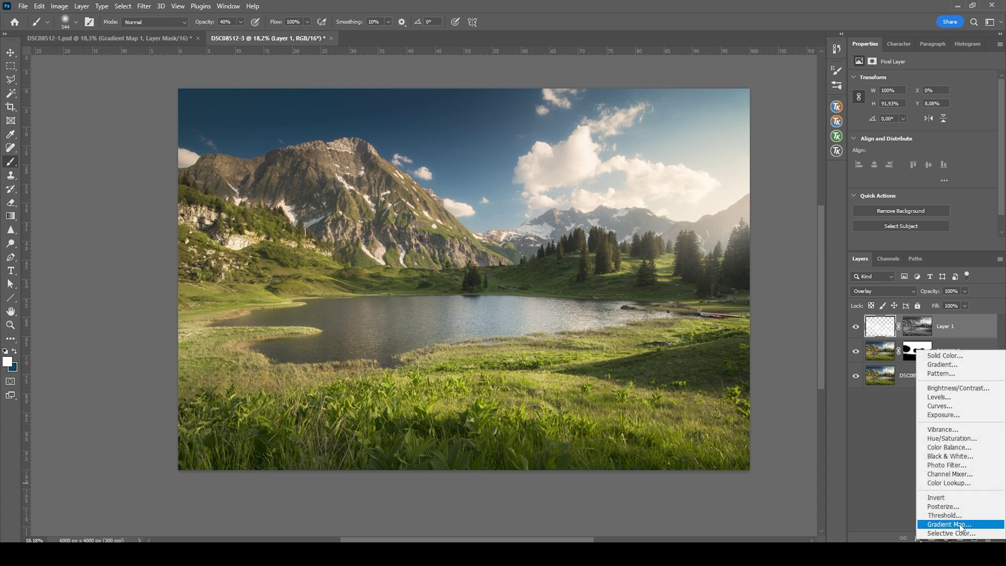
{"action": "left_click", "coordinate": [963, 524]}
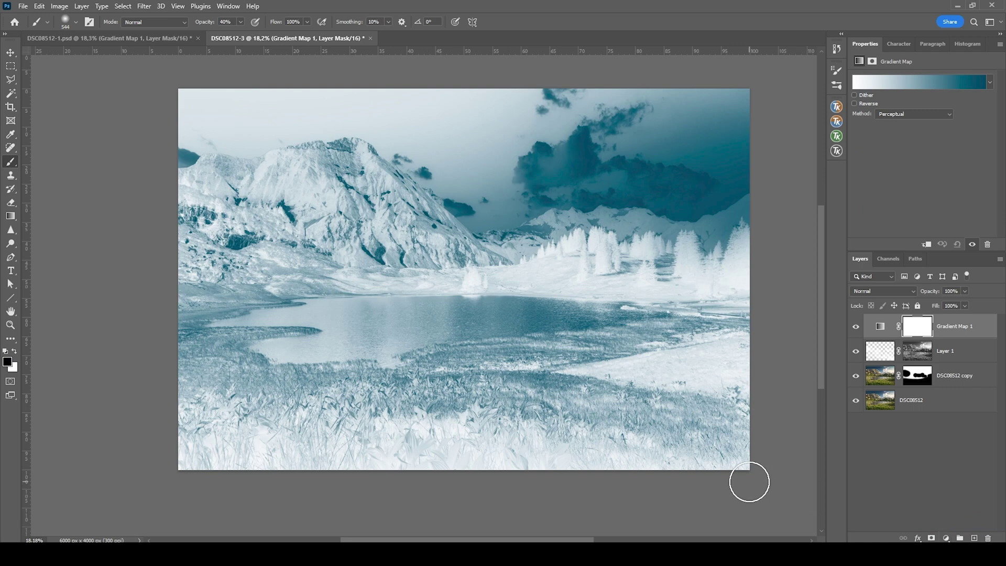
{"action": "left_click", "coordinate": [869, 290]}
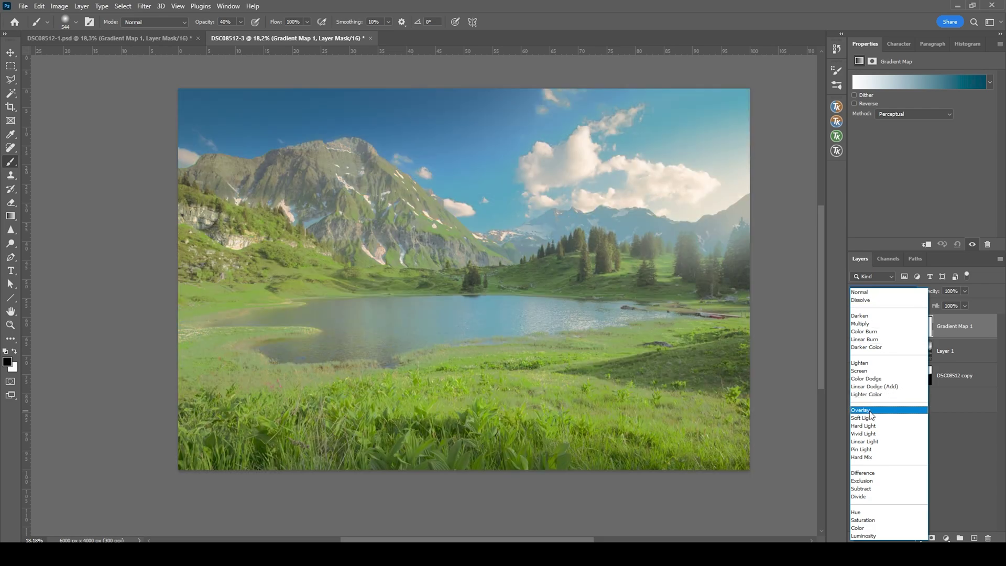
{"action": "left_click", "coordinate": [871, 410]}
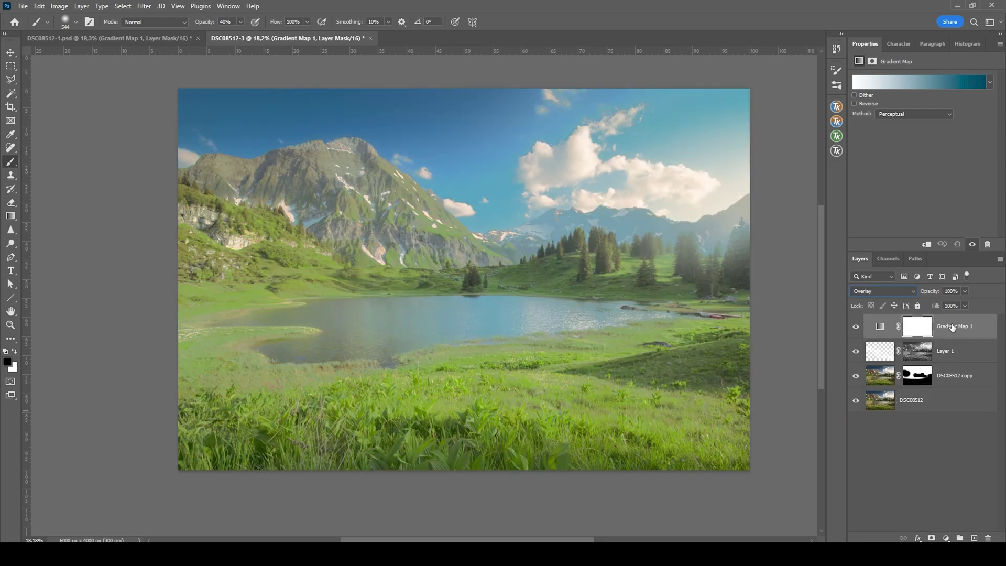
{"action": "left_click", "coordinate": [965, 291]}
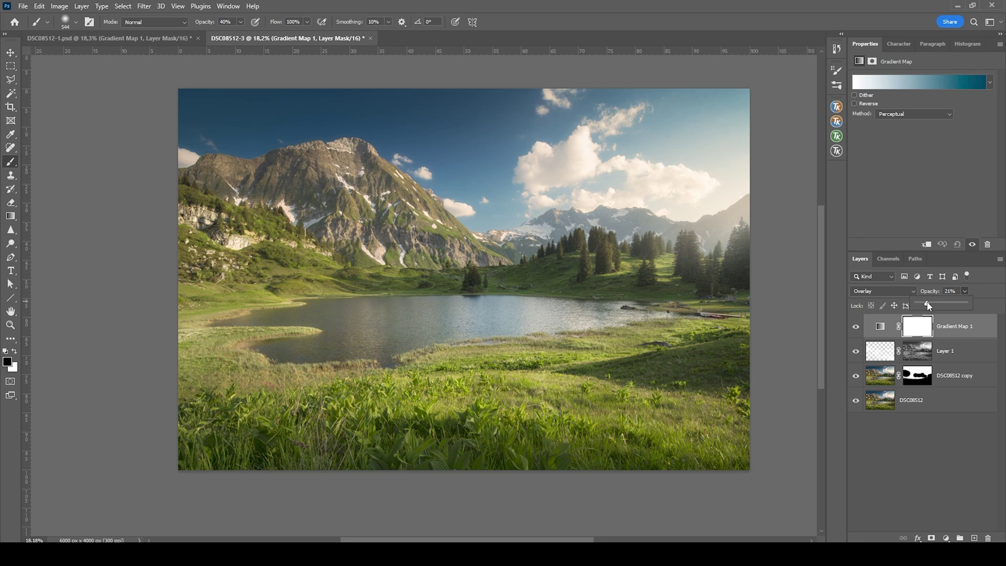
{"action": "left_click", "coordinate": [880, 326]}
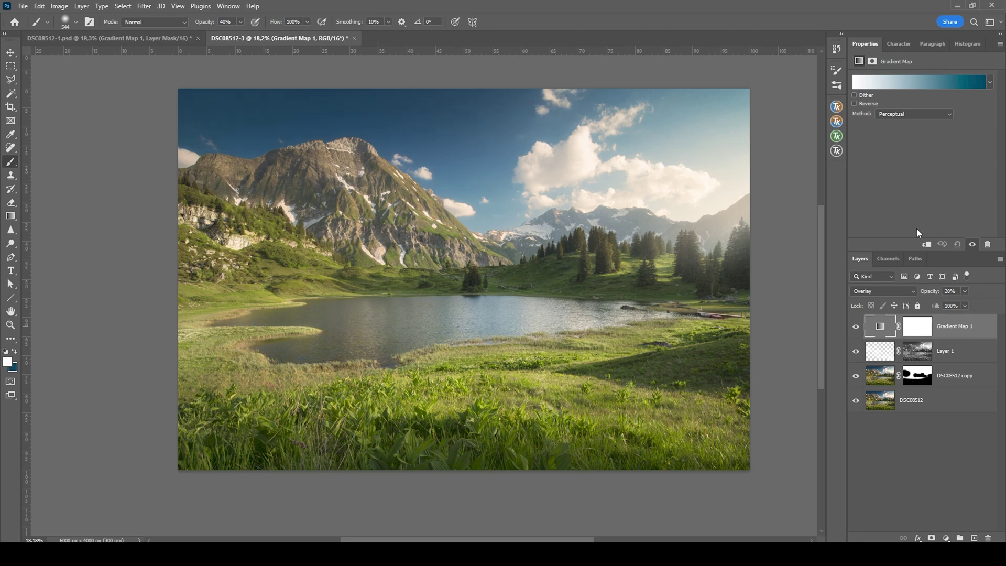
Step: In the Gradient Editor, set the left shadow stop to dark navy #2a334c
{"action": "left_click", "coordinate": [885, 87]}
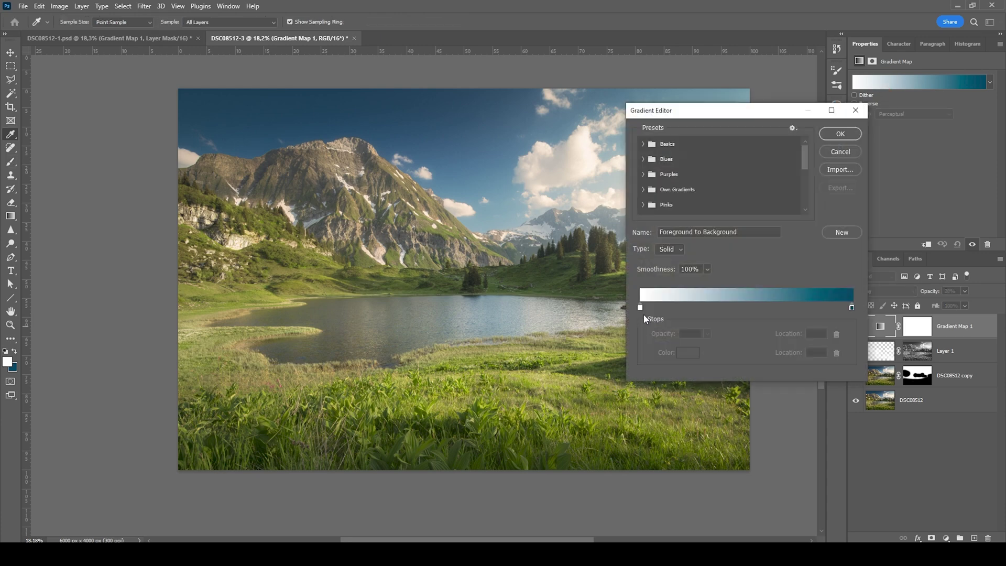
{"action": "left_click", "coordinate": [640, 308]}
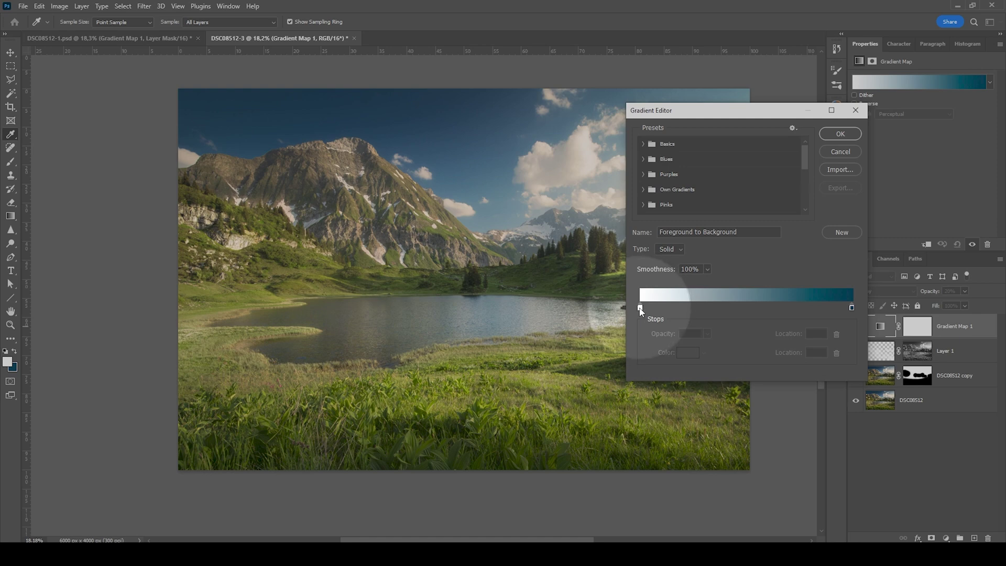
{"action": "left_click", "coordinate": [851, 307]}
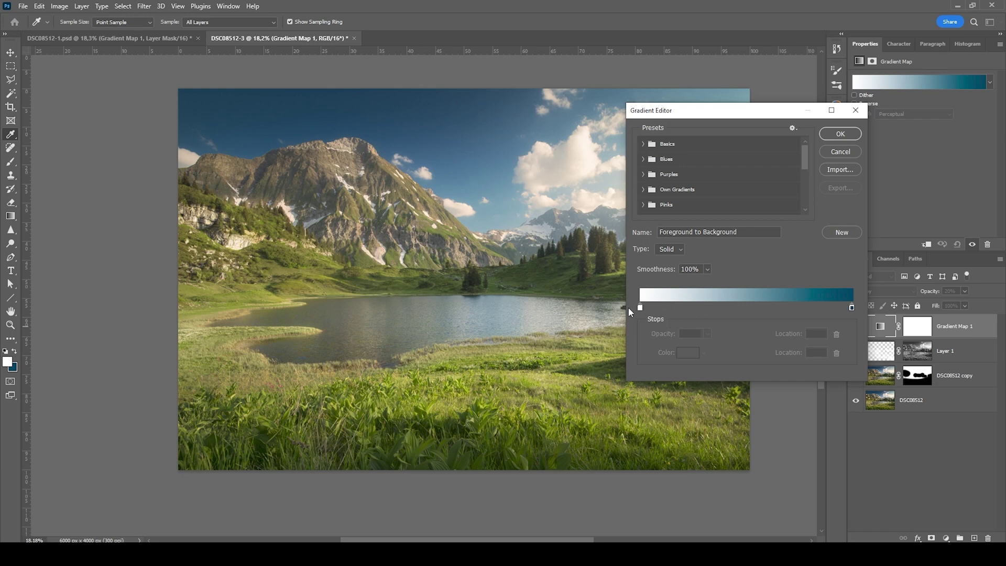
{"action": "double_click", "coordinate": [640, 308]}
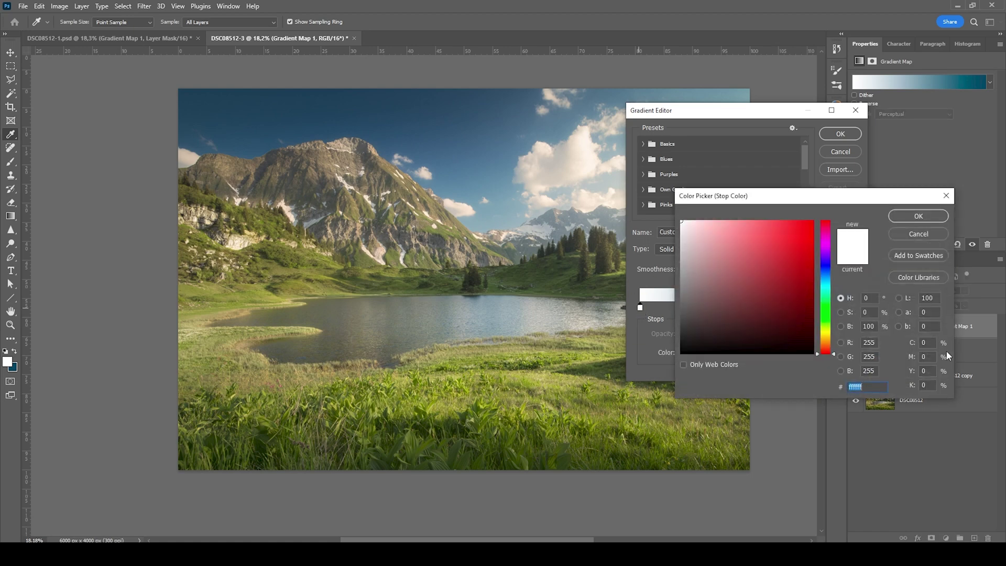
{"action": "left_click_drag", "start_coordinate": [827, 283], "coordinate": [828, 269]}
{"action": "mouse_move", "coordinate": [775, 308]}
{"action": "left_mouse_down"}
{"action": "mouse_move", "coordinate": [734, 321]}
{"action": "mouse_move", "coordinate": [740, 314]}
{"action": "left_mouse_up"}
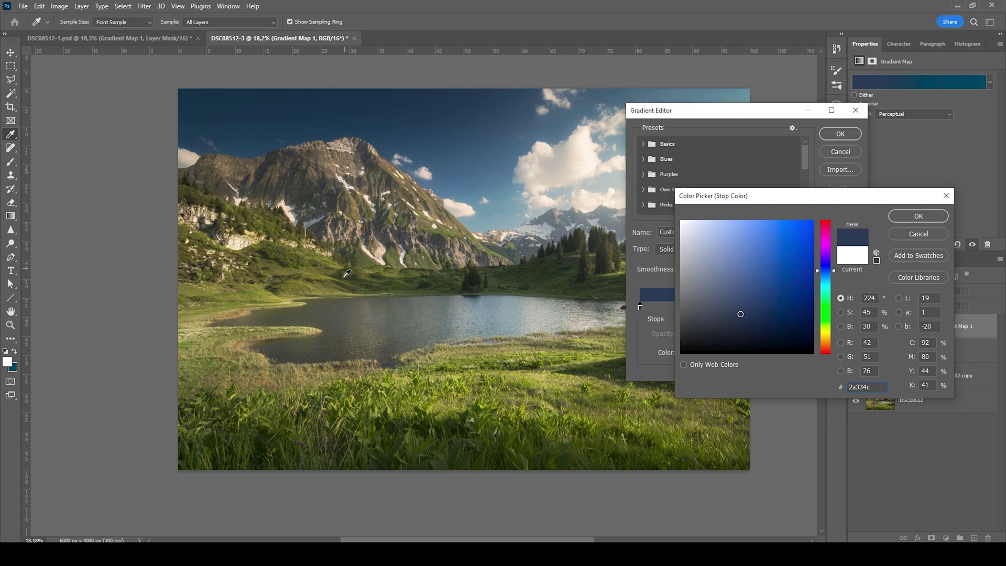
{"action": "left_click", "coordinate": [908, 218]}
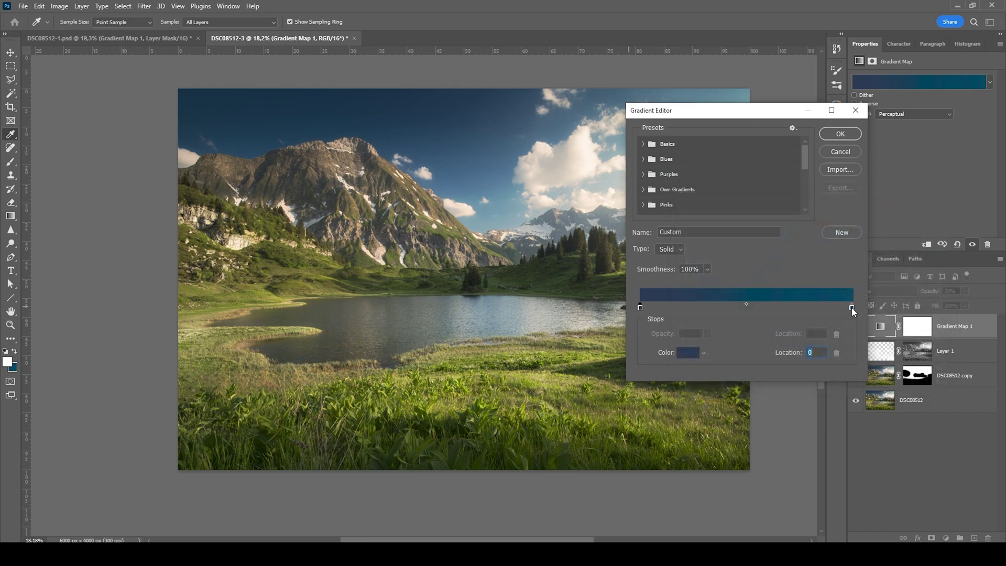
Step: Set the right highlight stop to a bright orange-yellow and apply the gradient
{"action": "double_click", "coordinate": [850, 307]}
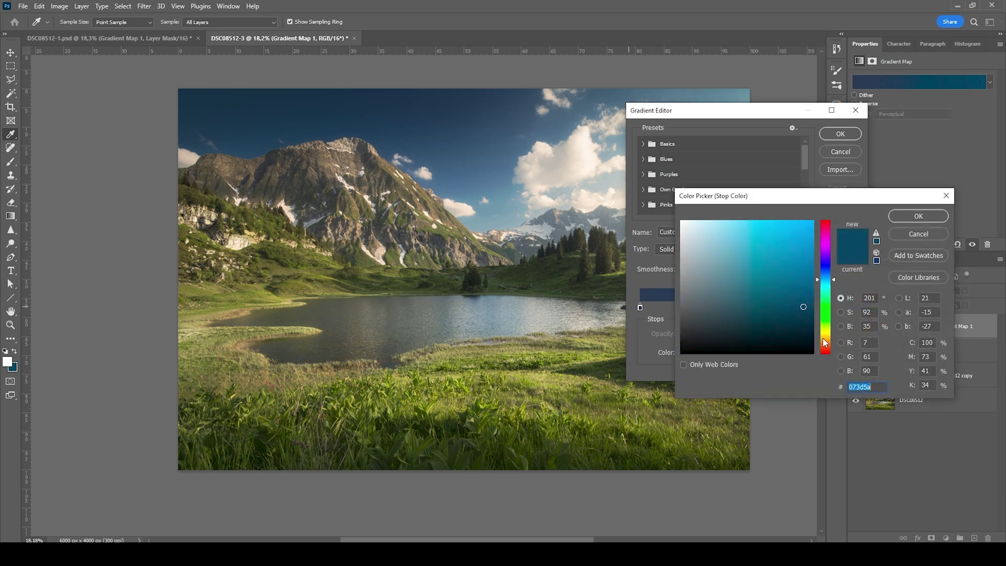
{"action": "left_click_drag", "start_coordinate": [829, 338], "coordinate": [827, 338]}
{"action": "mouse_move", "coordinate": [792, 281]}
{"action": "left_mouse_down"}
{"action": "mouse_move", "coordinate": [812, 221]}
{"action": "mouse_move", "coordinate": [831, 205]}
{"action": "mouse_move", "coordinate": [796, 233]}
{"action": "mouse_move", "coordinate": [801, 224]}
{"action": "left_mouse_up"}
{"action": "left_click", "coordinate": [905, 215]}
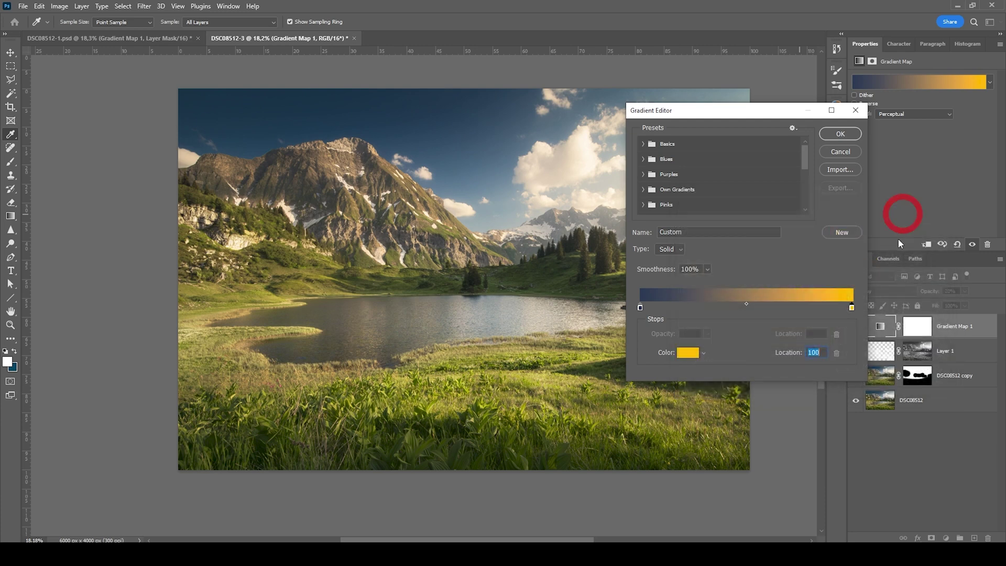
{"action": "left_click", "coordinate": [868, 131]}
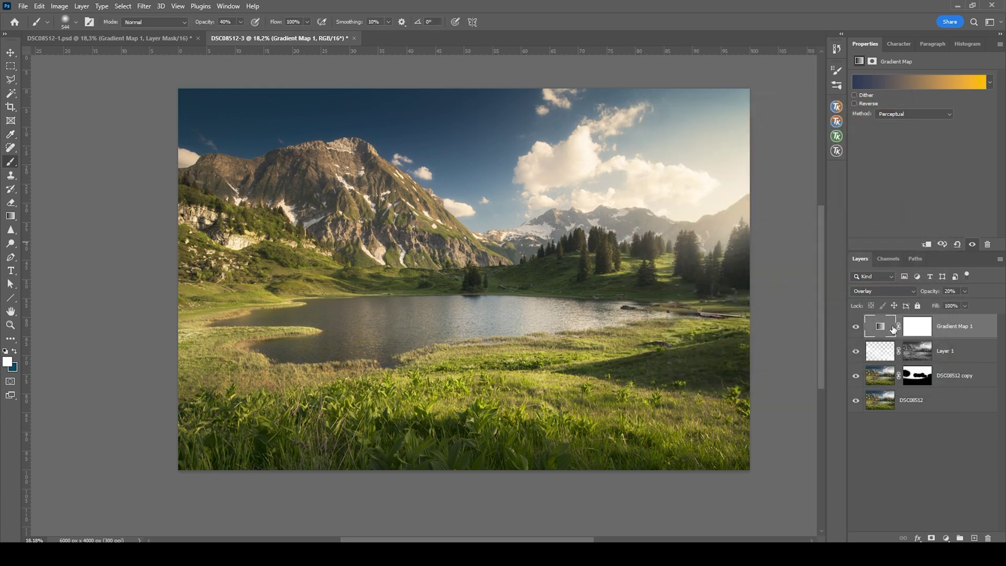
Step: Compare Gradient Map 1 on and off, lower it to 11%, and stamp visible layers into Layer 2
{"action": "left_click", "coordinate": [854, 329]}
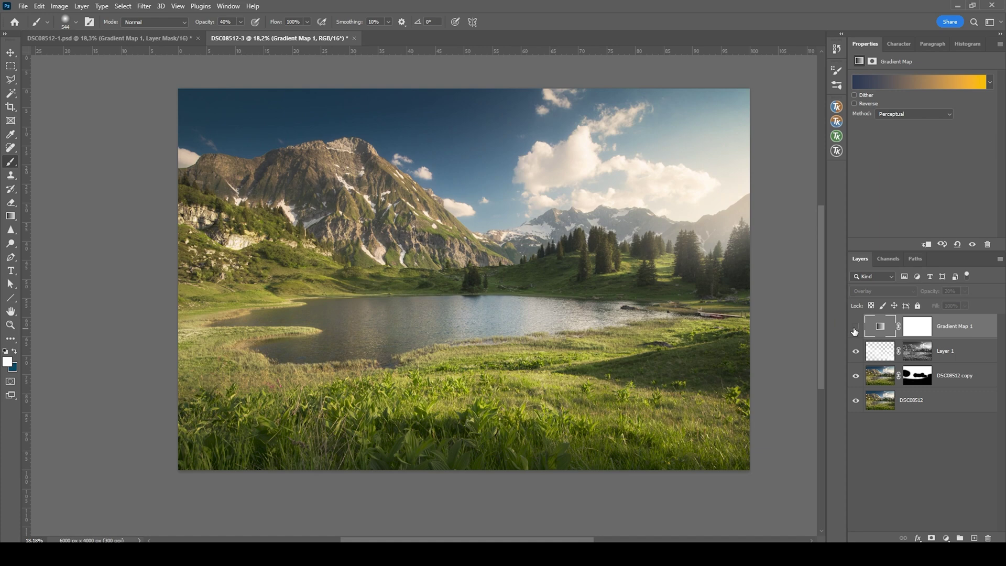
{"action": "left_click", "coordinate": [854, 329]}
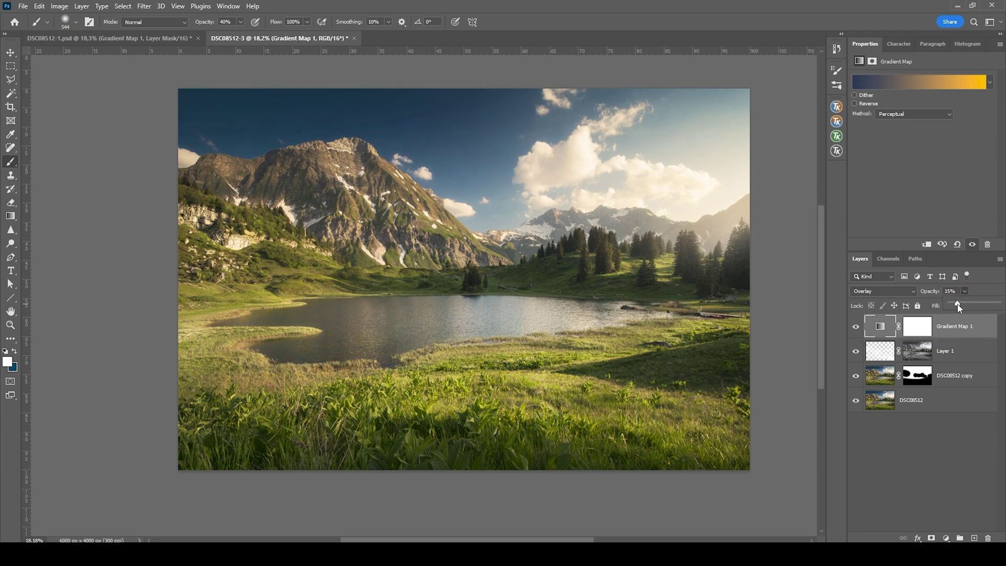
{"action": "left_click_drag", "start_coordinate": [959, 303], "coordinate": [957, 306]}
{"action": "left_click", "coordinate": [856, 326]}
{"action": "left_click", "coordinate": [856, 327]}
{"action": "key", "text": "ctrl+shift+alt+e"}
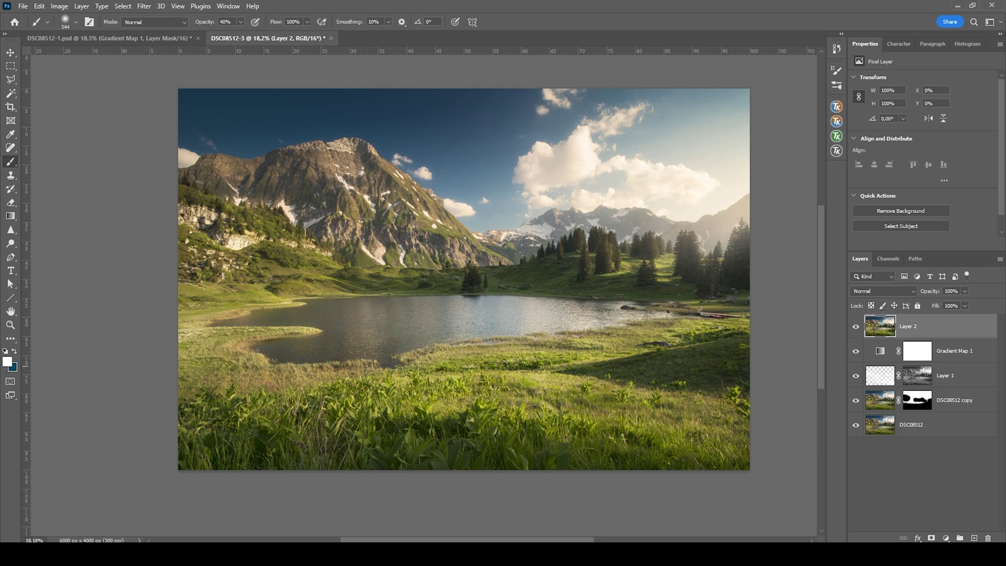
Step: Apply a Gaussian Blur to the merged Layer 2
{"action": "left_click", "coordinate": [144, 6]}
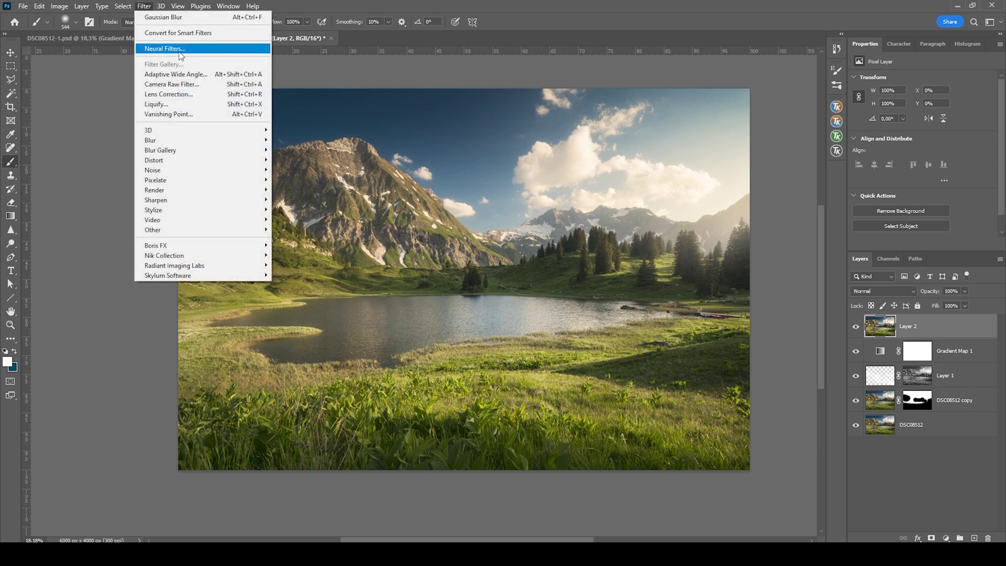
{"action": "mouse_move", "coordinate": [207, 141]}
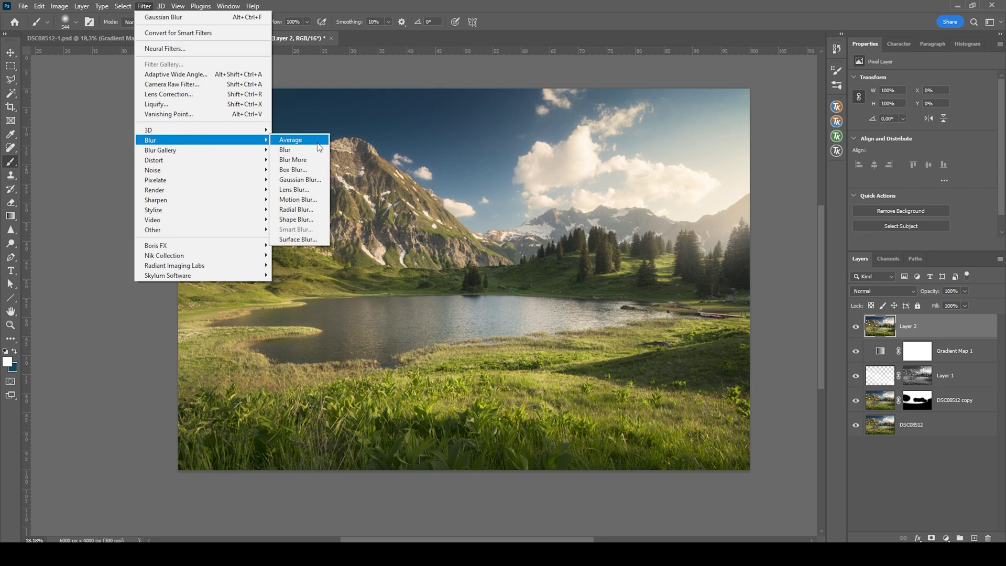
{"action": "left_click", "coordinate": [300, 179]}
{"action": "left_click", "coordinate": [785, 189]}
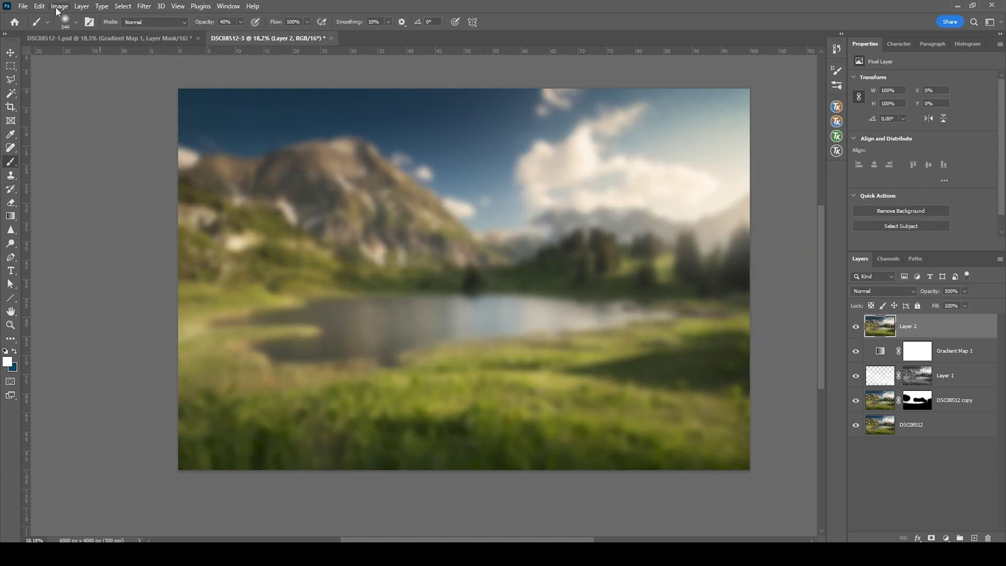
Step: Fade the Gaussian Blur to Lighten mode at about 22% opacity
{"action": "left_click", "coordinate": [39, 6]}
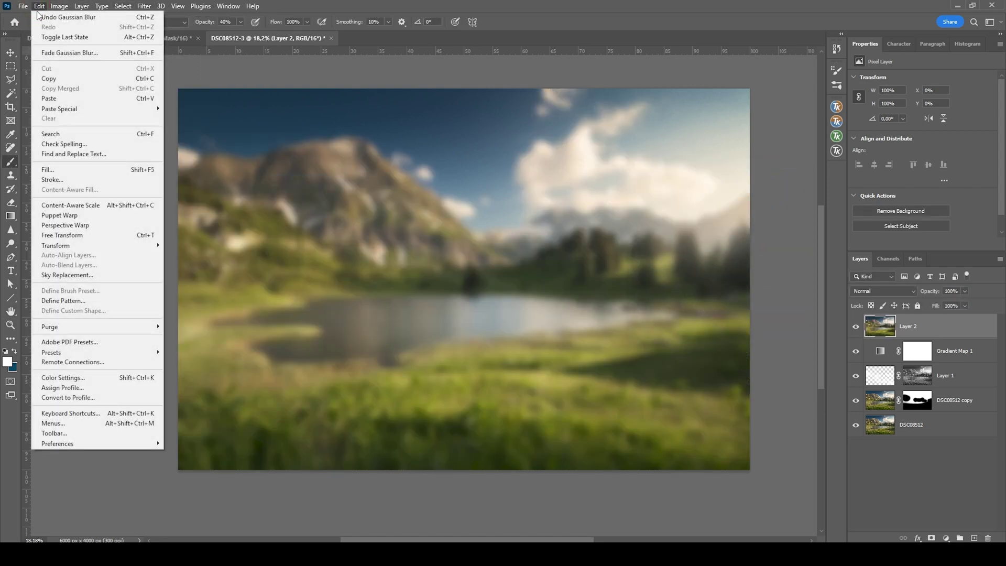
{"action": "left_click", "coordinate": [93, 53]}
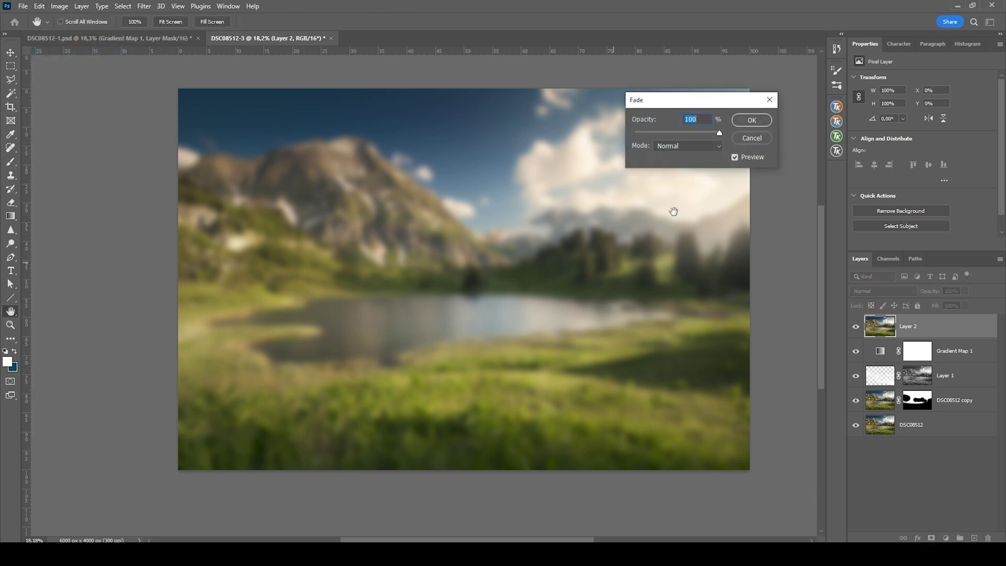
{"action": "left_click", "coordinate": [681, 146]}
{"action": "left_click", "coordinate": [668, 236]}
{"action": "left_click_drag", "start_coordinate": [719, 132], "coordinate": [654, 134]}
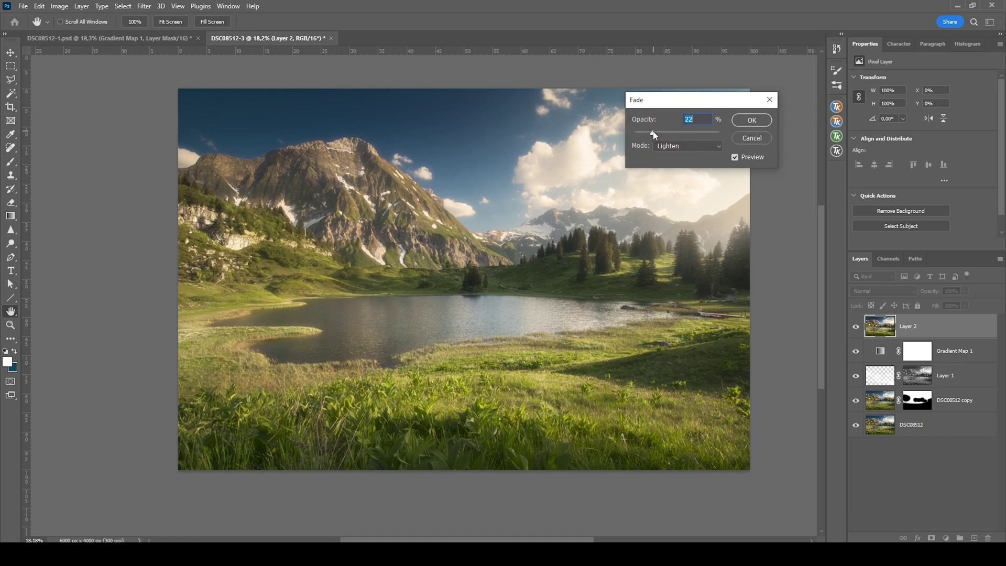
Step: Confirm the fade, add a layer mask to Layer 2, and set black as painting colour
{"action": "left_click", "coordinate": [751, 120]}
{"action": "key", "text": "b"}
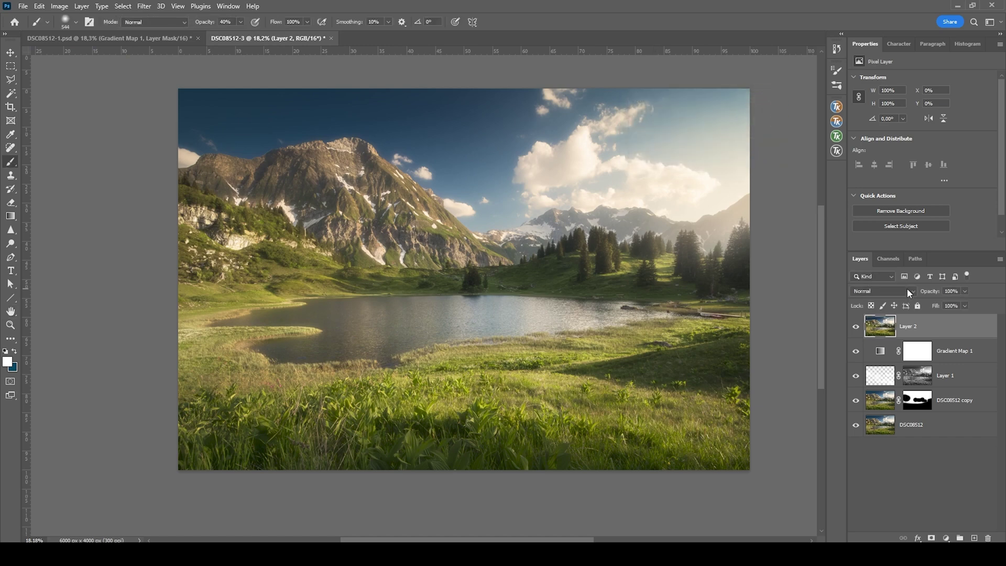
{"action": "left_click", "coordinate": [931, 538]}
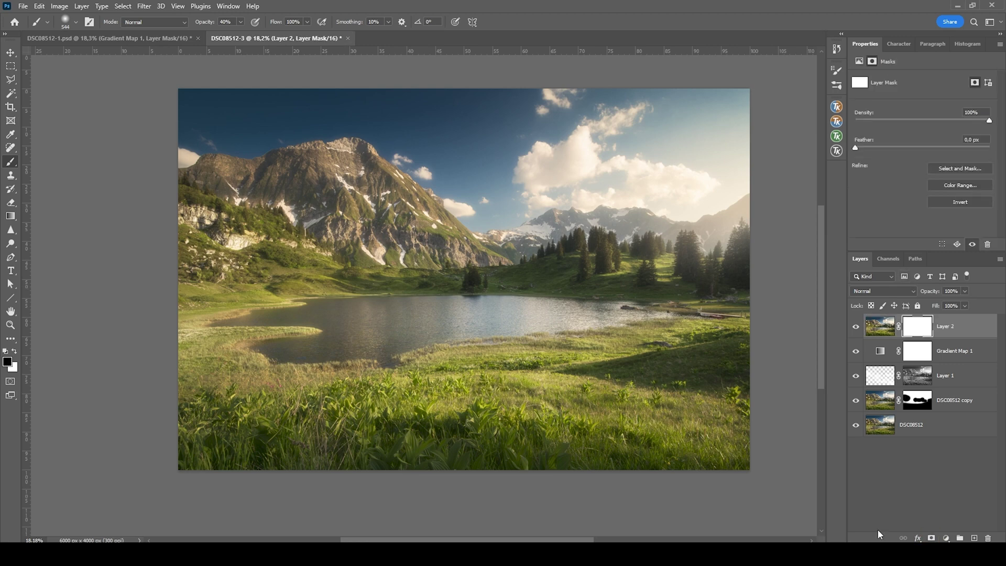
{"action": "key", "text": "x"}
Step: Paint the mask black at full strength over the foreground grass and upper area
{"action": "left_click_drag", "start_coordinate": [401, 259], "coordinate": [415, 259]}
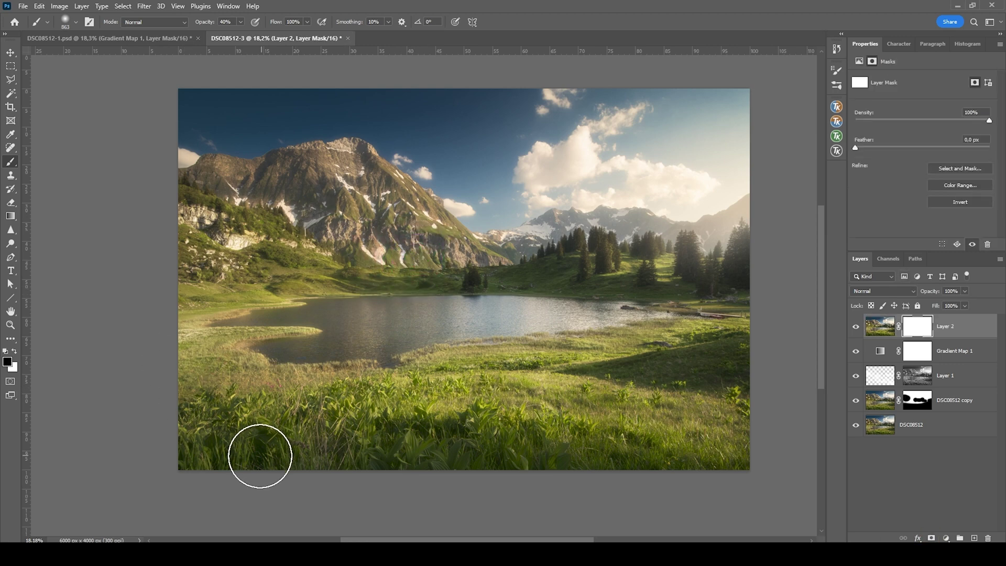
{"action": "mouse_move", "coordinate": [274, 437]}
{"action": "left_mouse_down"}
{"action": "mouse_move", "coordinate": [298, 413]}
{"action": "mouse_move", "coordinate": [375, 438]}
{"action": "mouse_move", "coordinate": [470, 415]}
{"action": "mouse_move", "coordinate": [618, 435]}
{"action": "left_mouse_up"}
{"action": "key", "text": "0"}
{"action": "key", "text": "bracketright"}
{"action": "key", "text": "bracketright"}
{"action": "key", "text": "bracketright"}
{"action": "key", "text": "bracketright"}
{"action": "left_click_drag", "start_coordinate": [229, 124], "coordinate": [419, 195]}
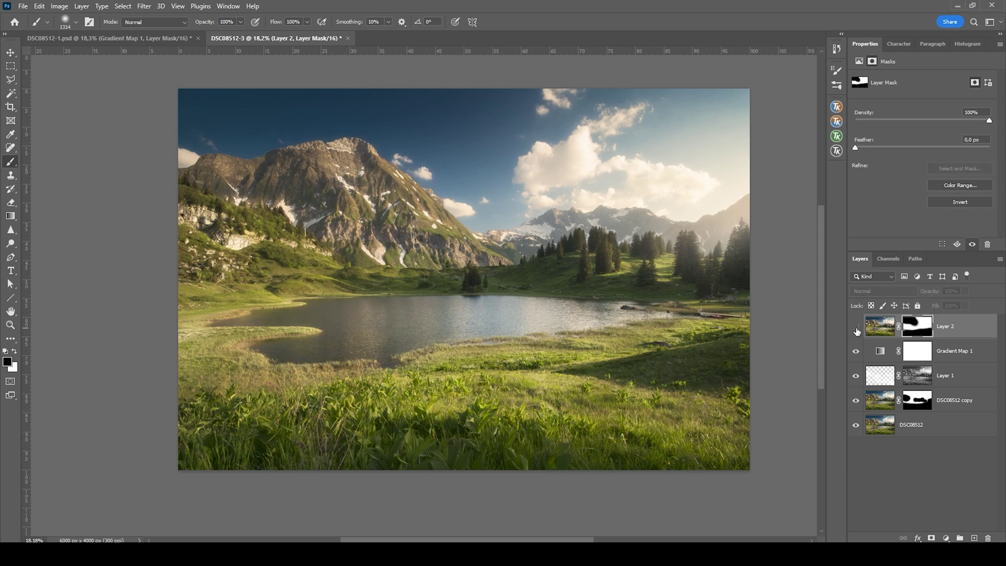